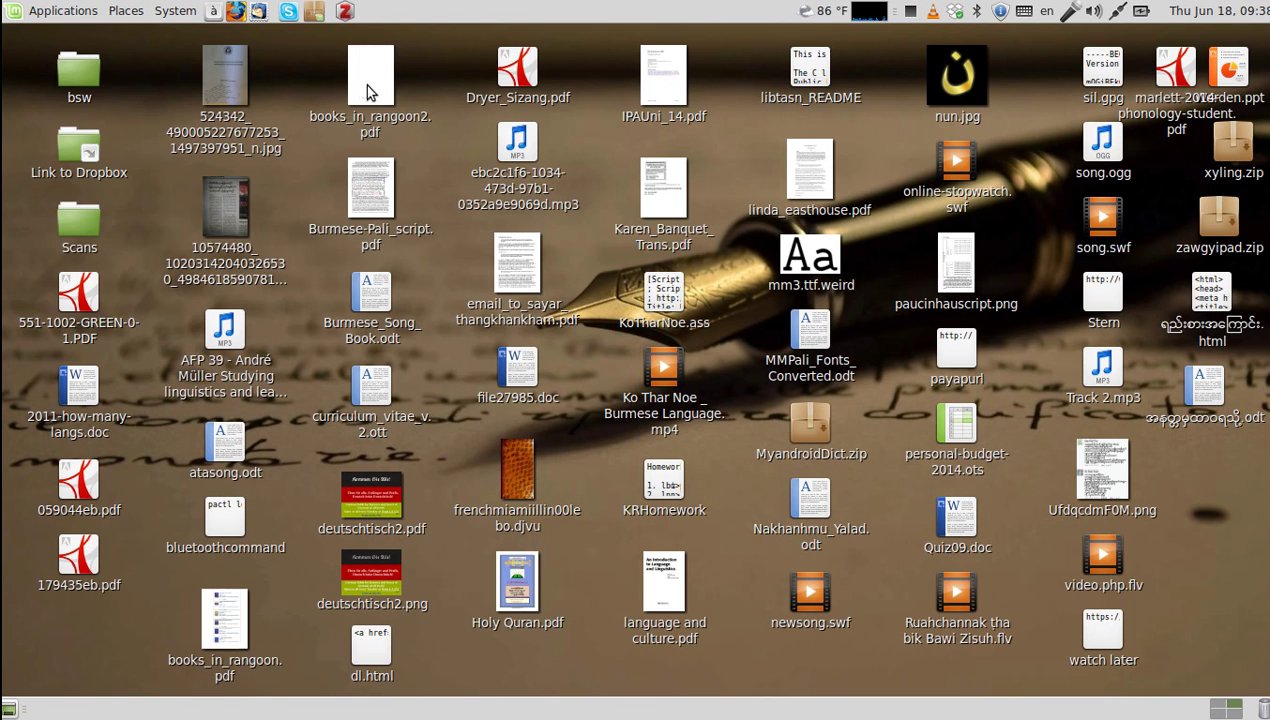
Step: Launch LibreOffice Draw from the Applications > Office menu
{"action": "left_click", "coordinate": [65, 9]}
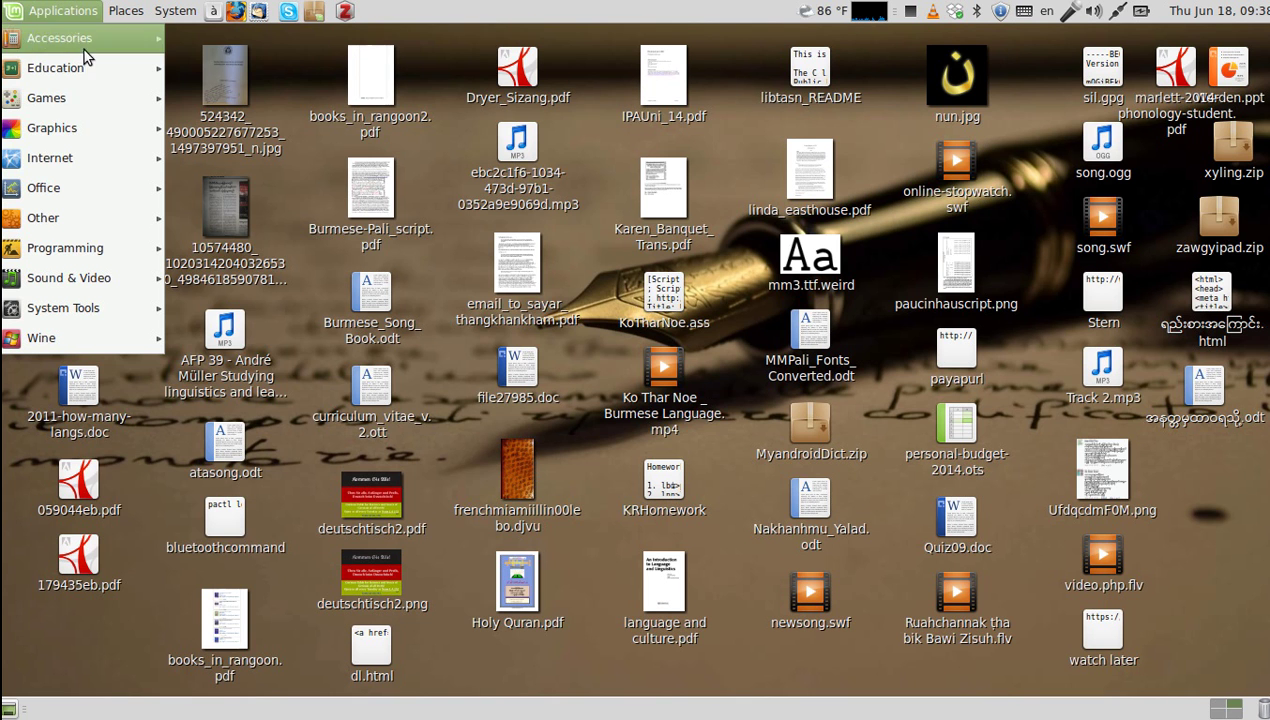
{"action": "mouse_move", "coordinate": [96, 190]}
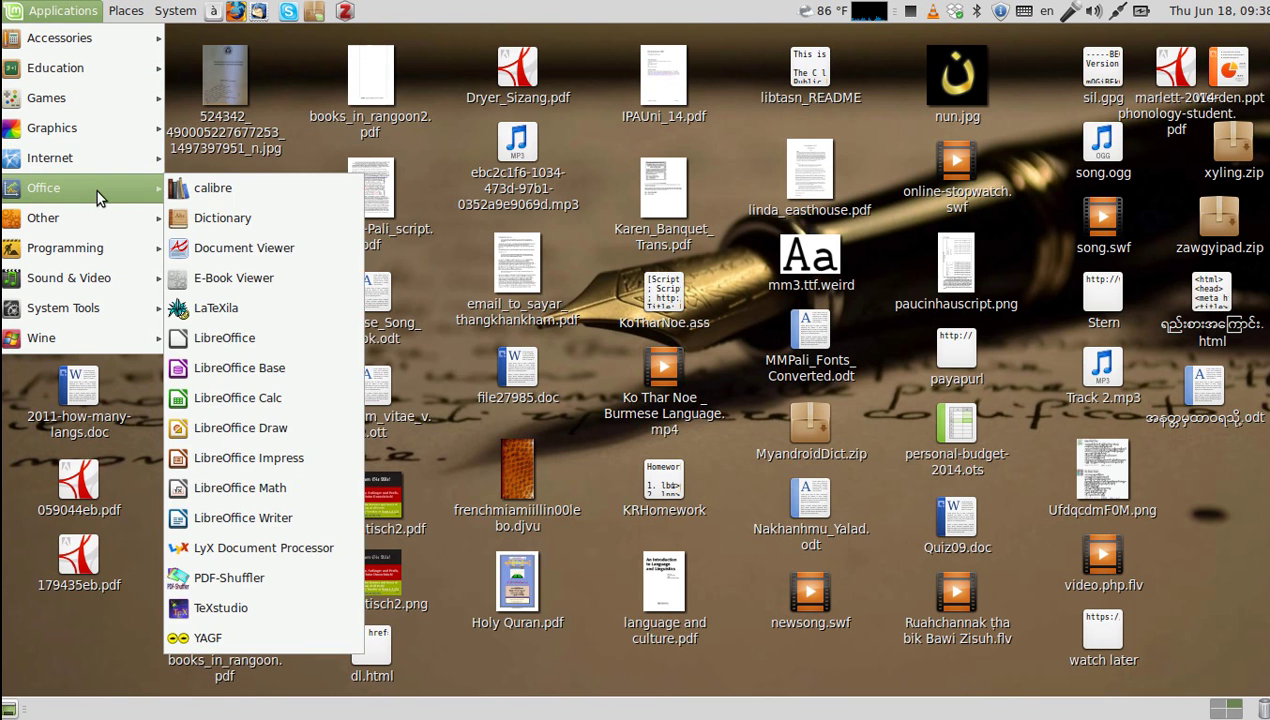
{"action": "left_click", "coordinate": [279, 431]}
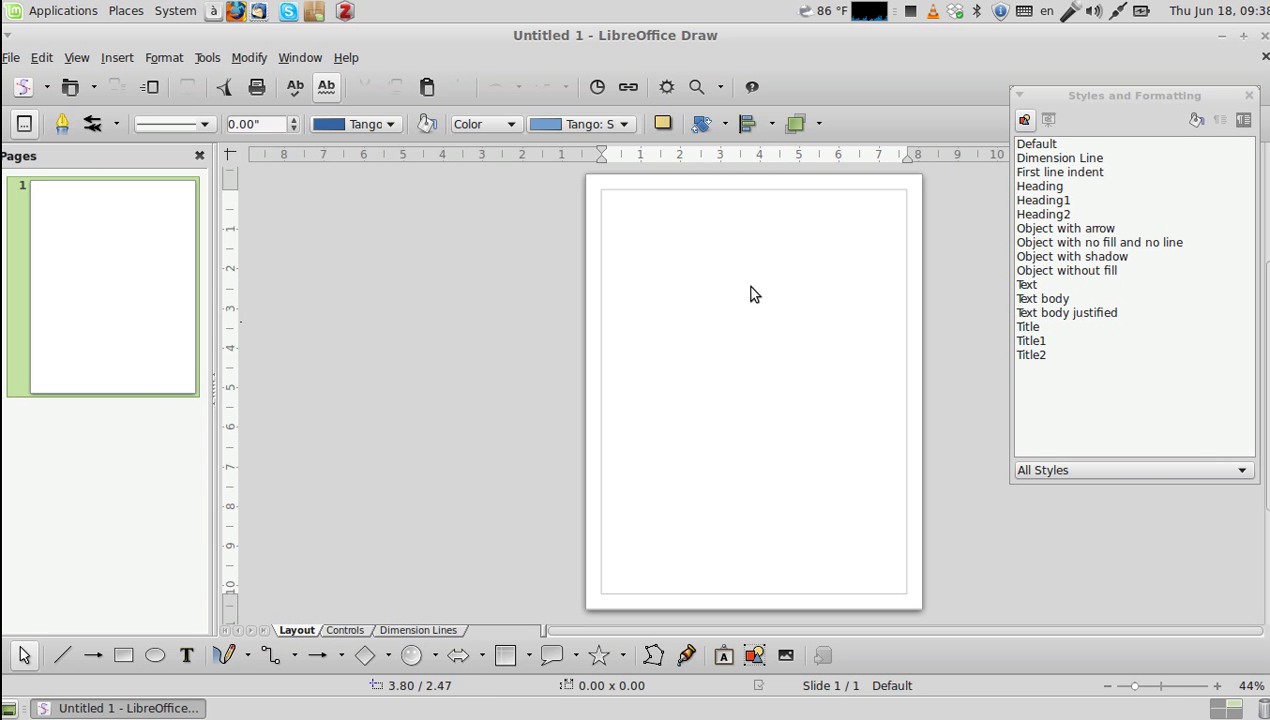
Step: Zoom the blank Untitled 1 page to 100%, then start LaTeXila from the Office menu
{"action": "left_click_drag", "start_coordinate": [1140, 686], "coordinate": [1161, 686]}
{"action": "scroll", "coordinate": [922, 507], "scroll_direction": "up", "scroll_amount": 5}
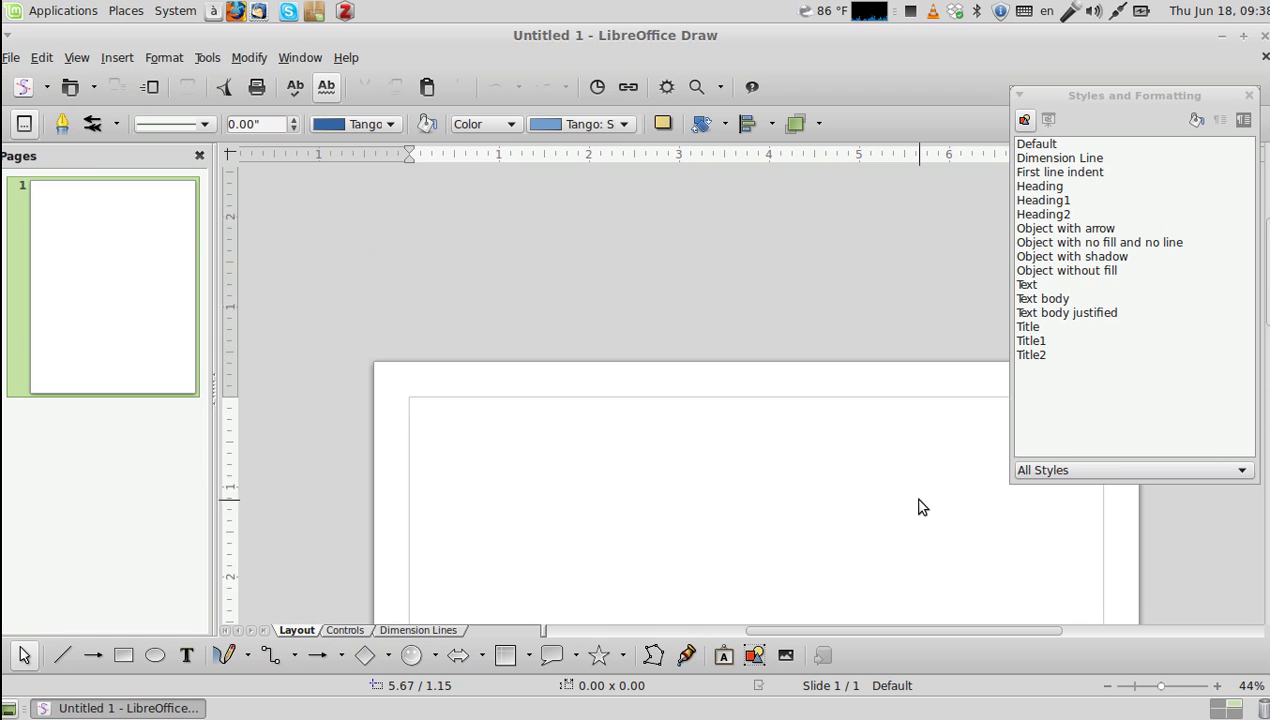
{"action": "scroll", "coordinate": [920, 507], "scroll_direction": "down", "scroll_amount": 1}
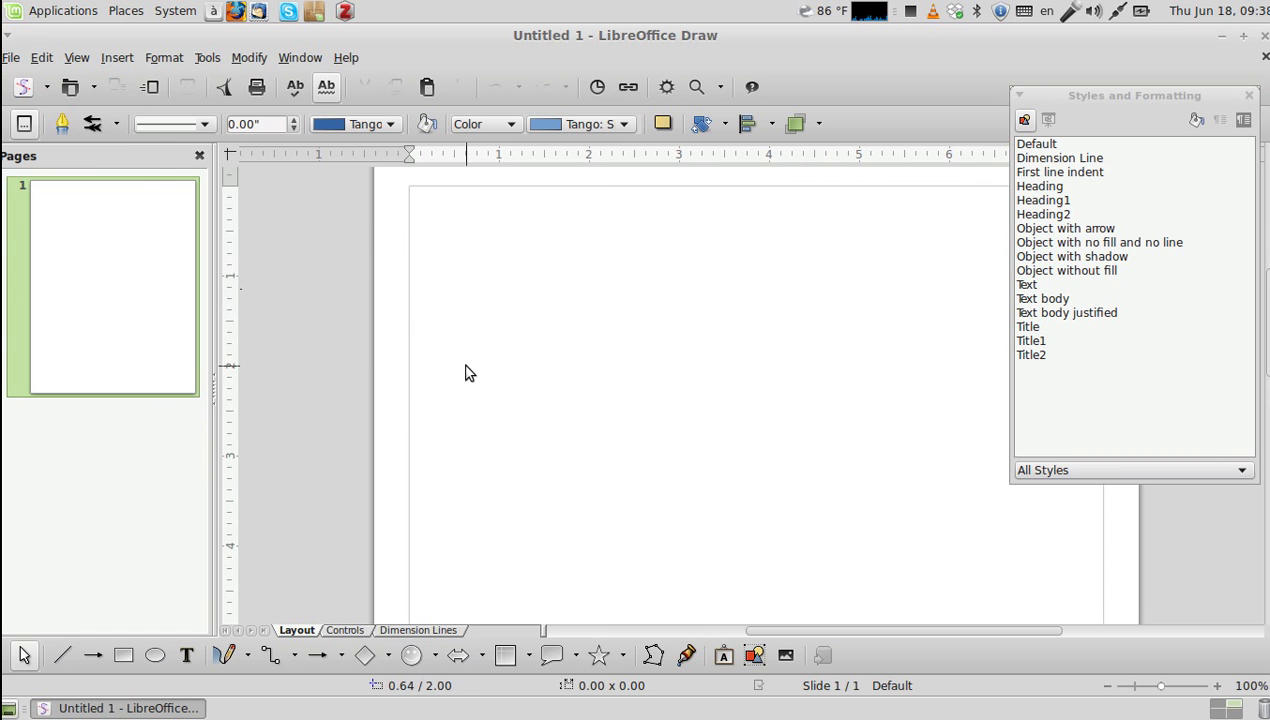
{"action": "left_click", "coordinate": [50, 10]}
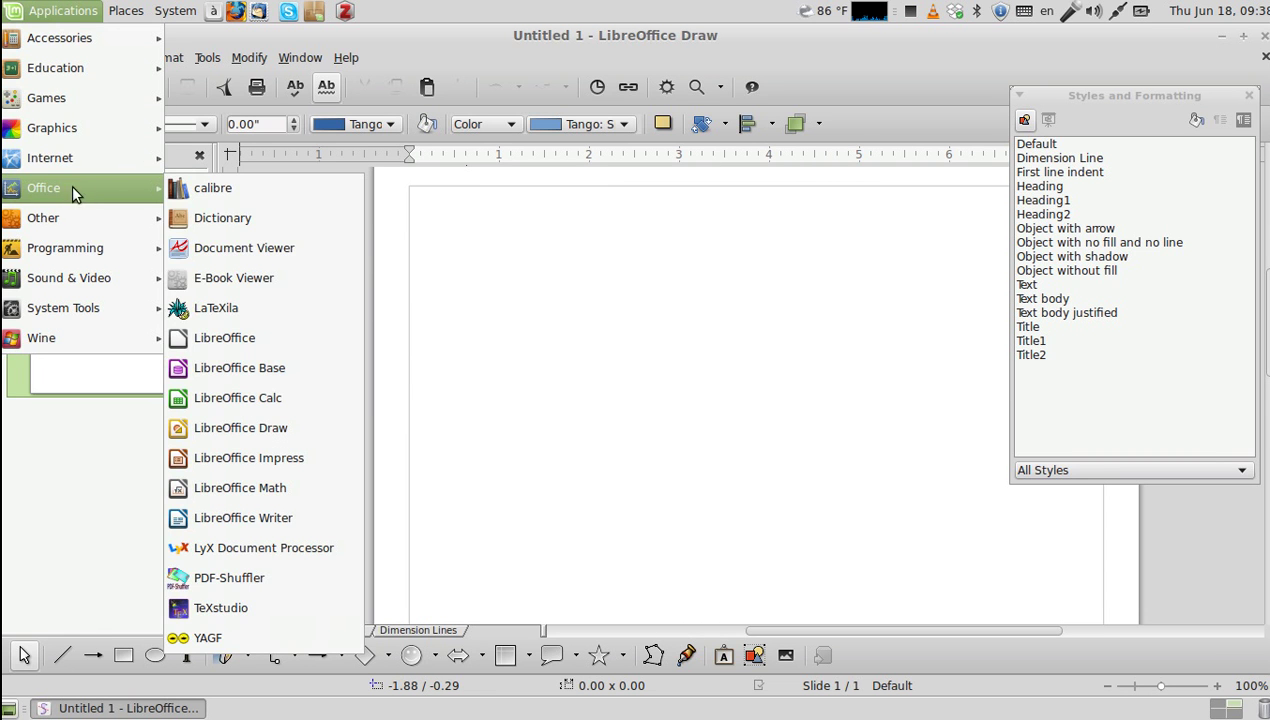
Step: Open latex/uni/uni.tex in LaTeXila and build it with XeTeX → PDF (Latexmk)
{"action": "left_click", "coordinate": [277, 302]}
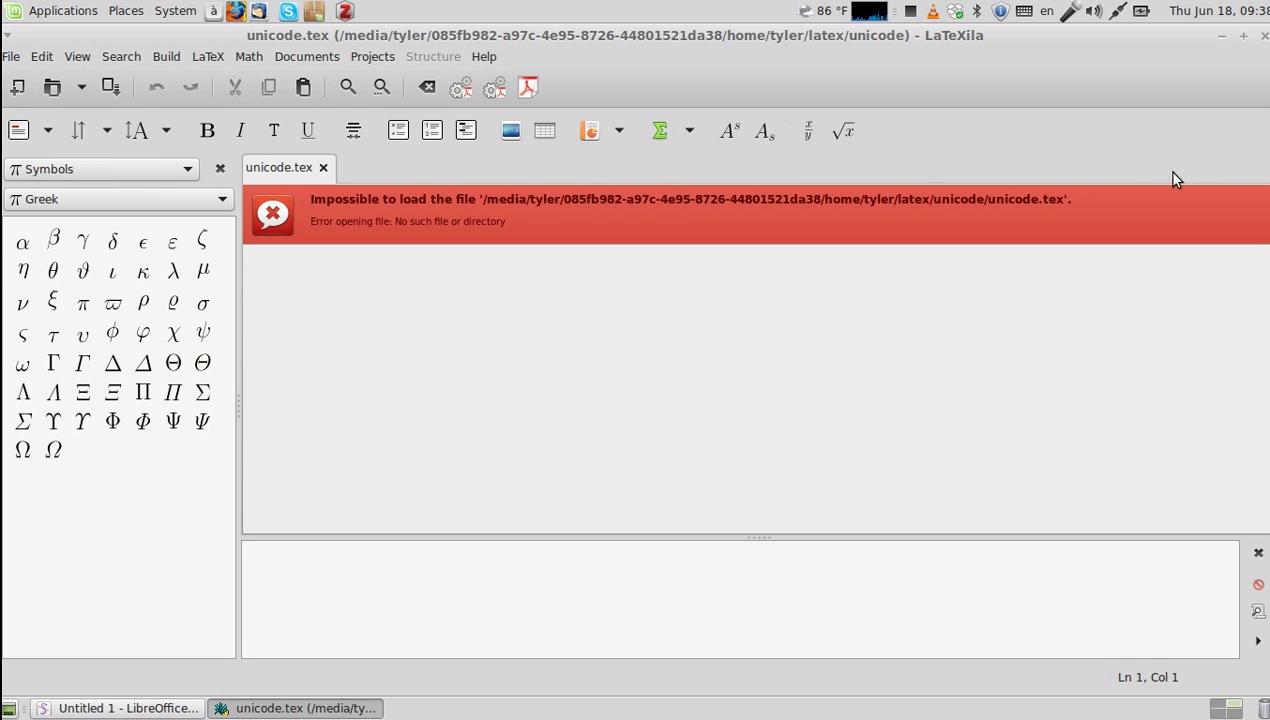
{"action": "left_click", "coordinate": [65, 93]}
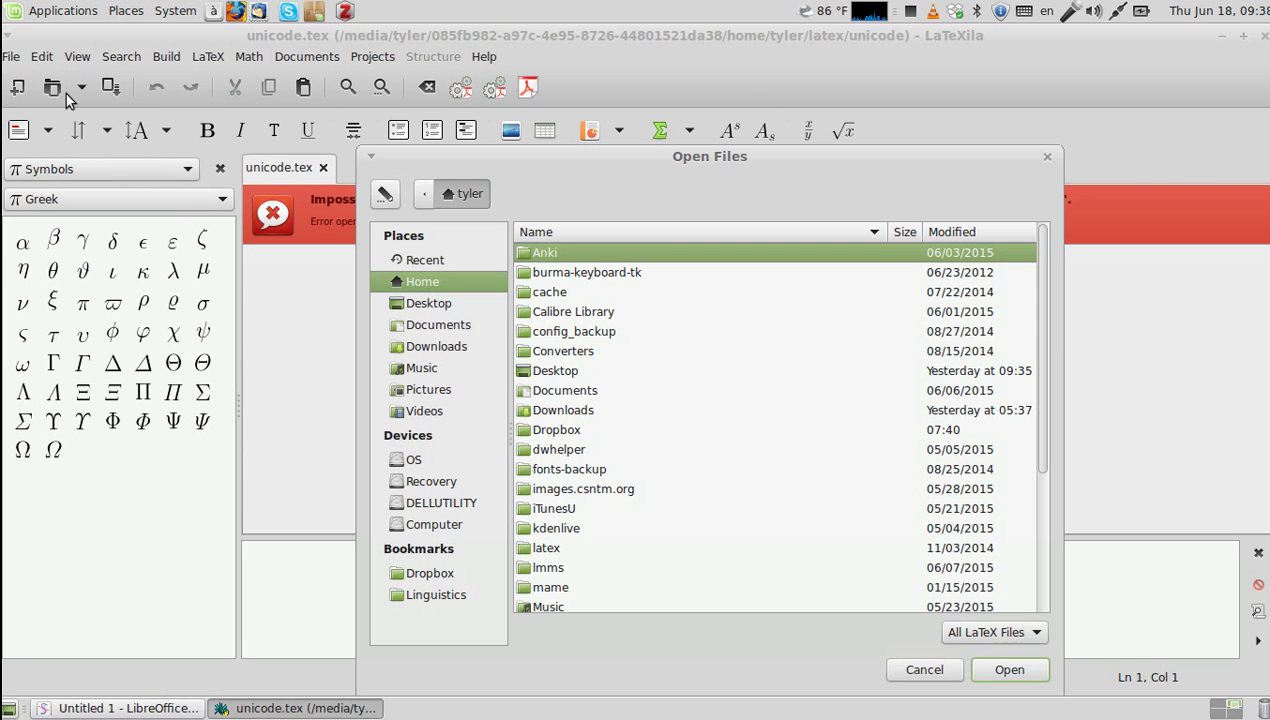
{"action": "scroll", "coordinate": [625, 320], "scroll_direction": "down", "scroll_amount": 3}
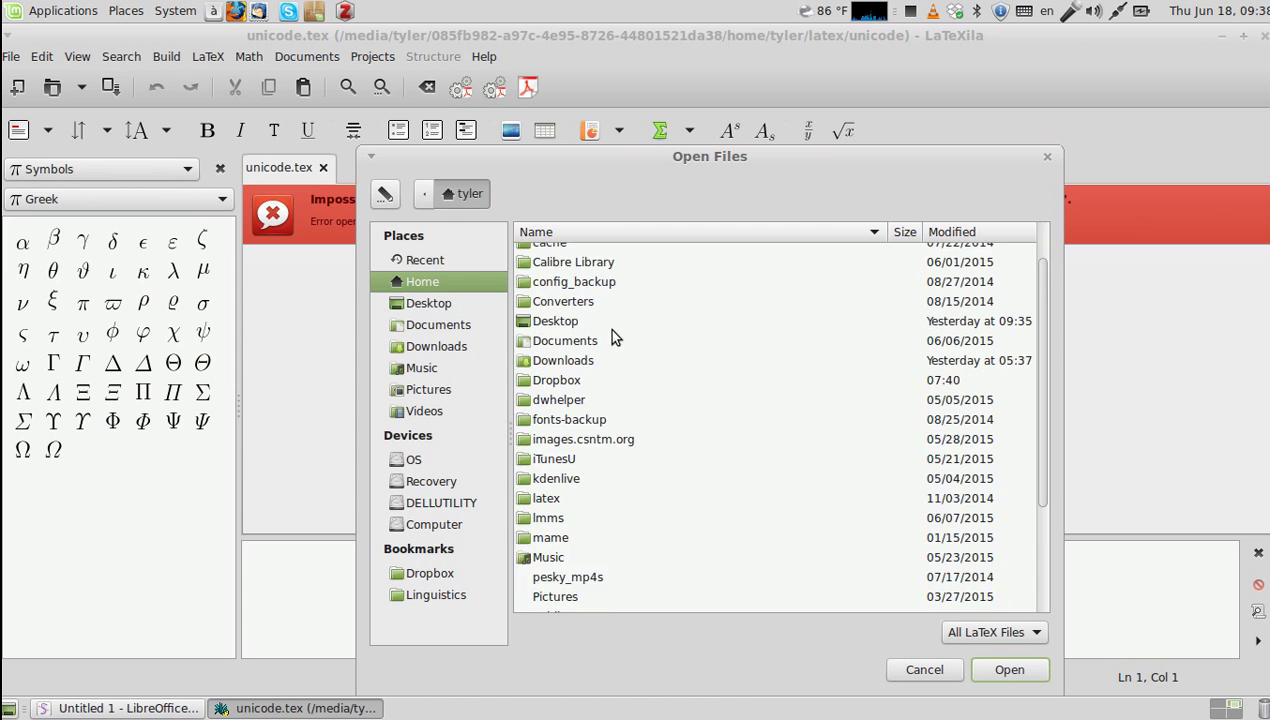
{"action": "double_click", "coordinate": [556, 447]}
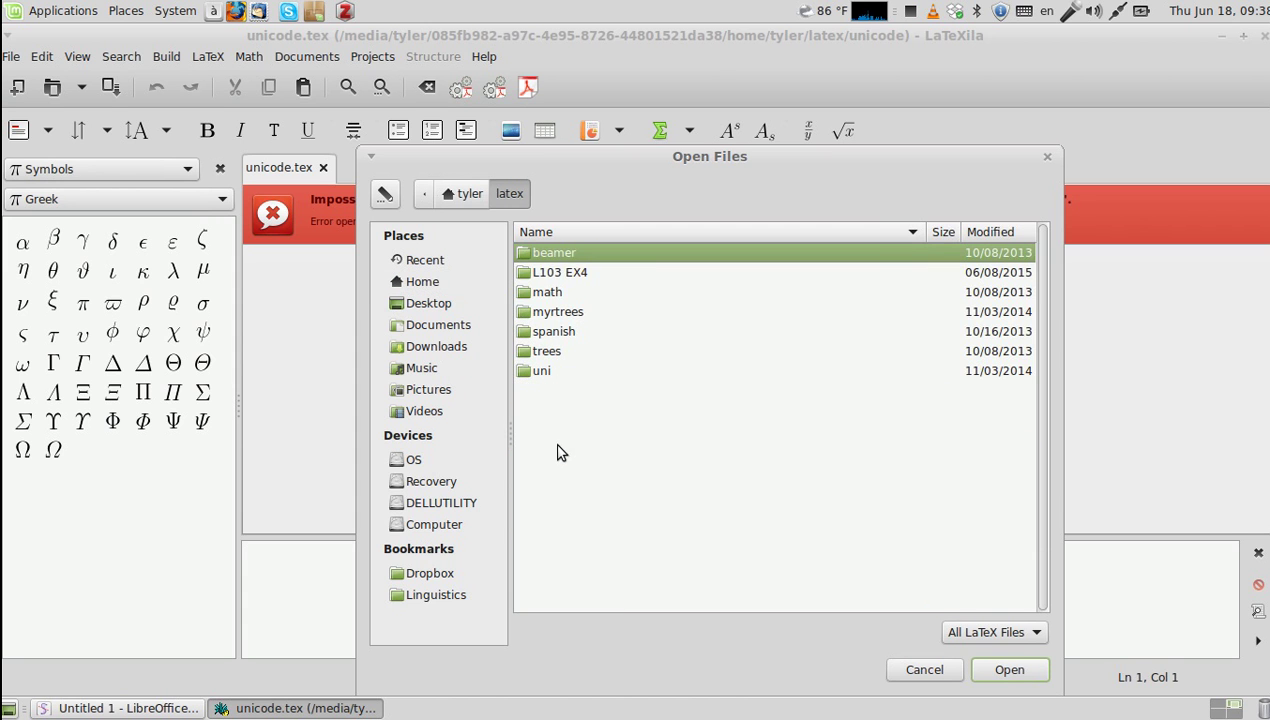
{"action": "left_click", "coordinate": [550, 371]}
{"action": "double_click", "coordinate": [550, 371]}
{"action": "double_click", "coordinate": [550, 240]}
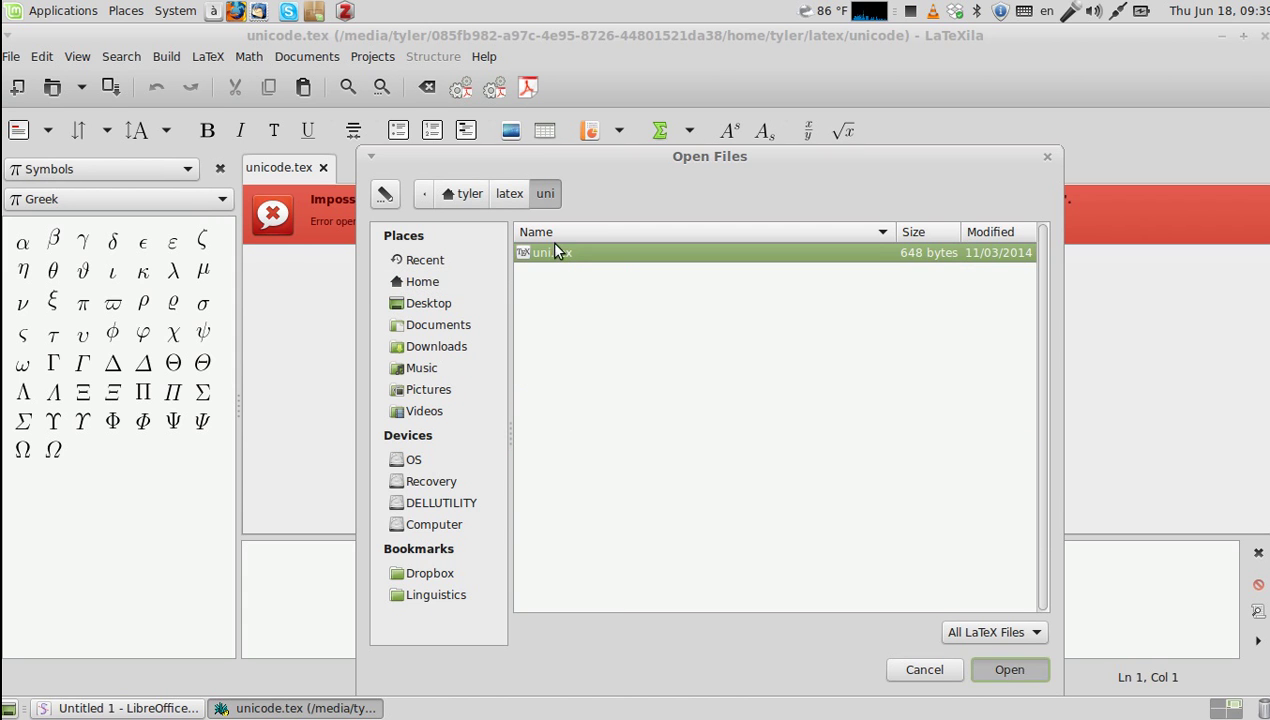
{"action": "left_click", "coordinate": [498, 477]}
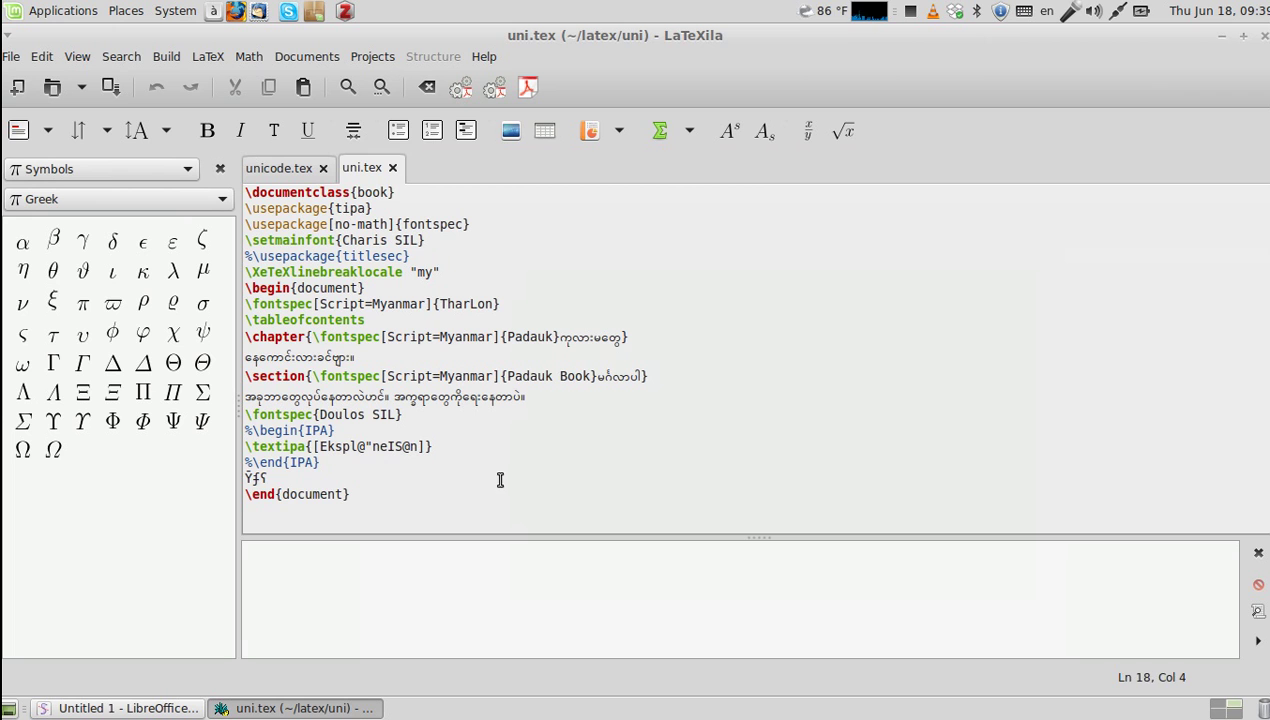
{"action": "left_click", "coordinate": [493, 90]}
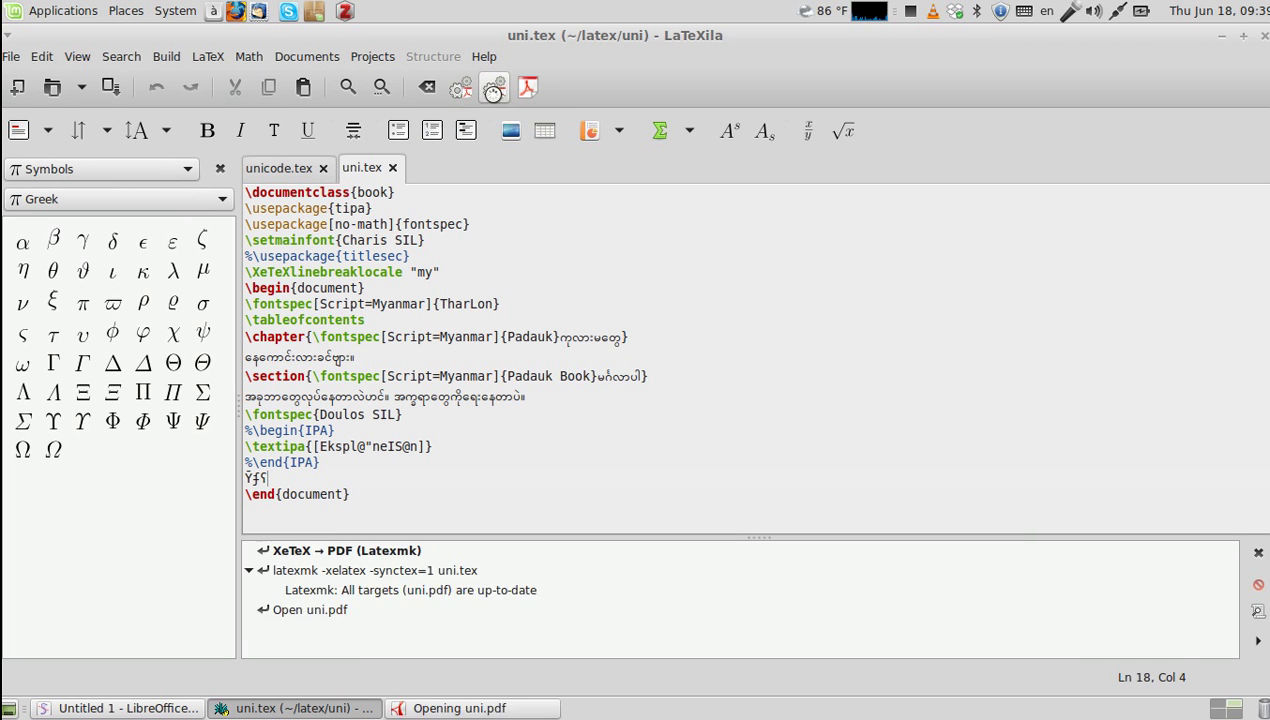
Step: Scroll through both pages of uni.pdf, then minimize and restore the Document Viewer
{"action": "scroll", "coordinate": [536, 355], "scroll_direction": "down", "scroll_amount": 10}
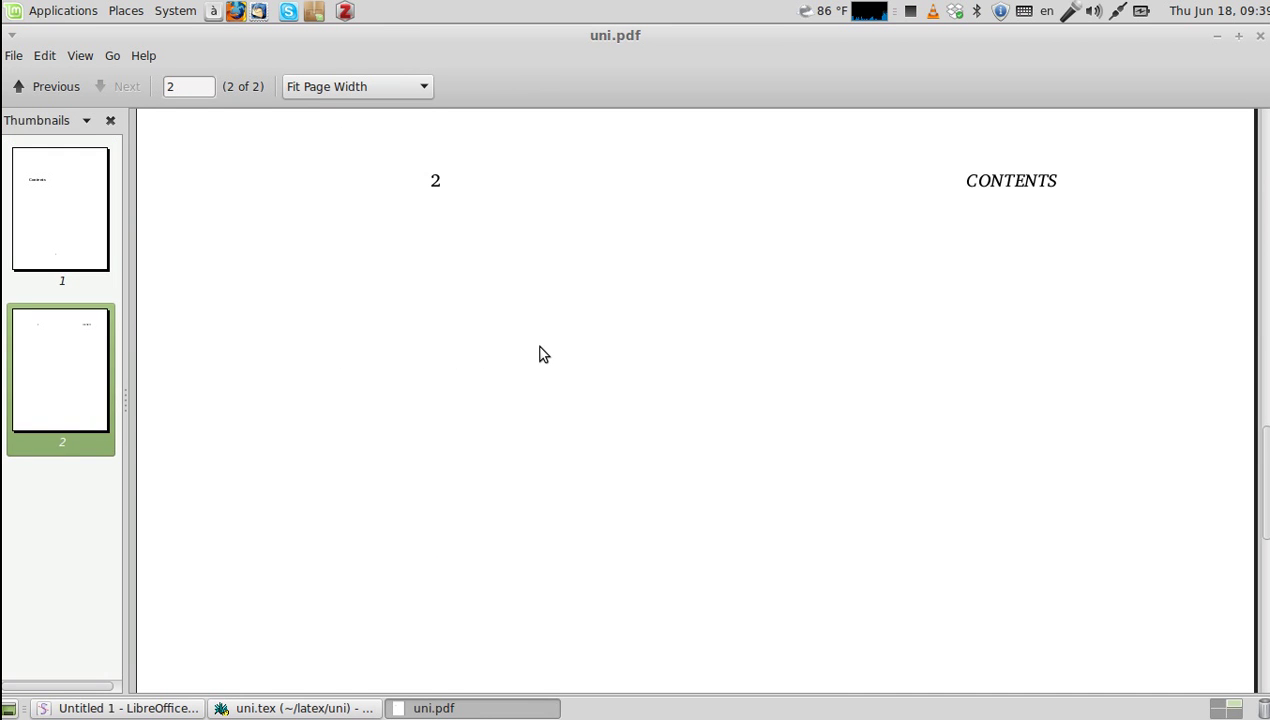
{"action": "scroll", "coordinate": [540, 351], "scroll_direction": "up", "scroll_amount": 10}
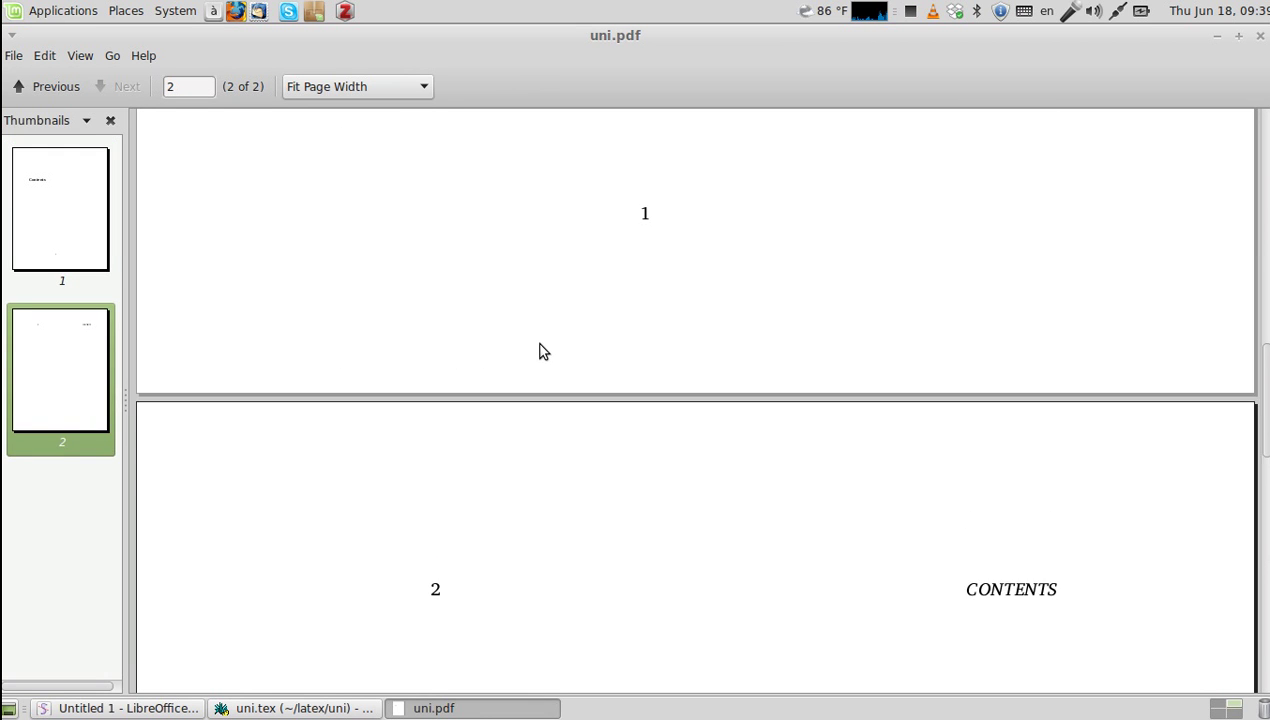
{"action": "scroll", "coordinate": [538, 349], "scroll_direction": "up", "scroll_amount": 4}
{"action": "scroll", "coordinate": [507, 329], "scroll_direction": "down", "scroll_amount": 10}
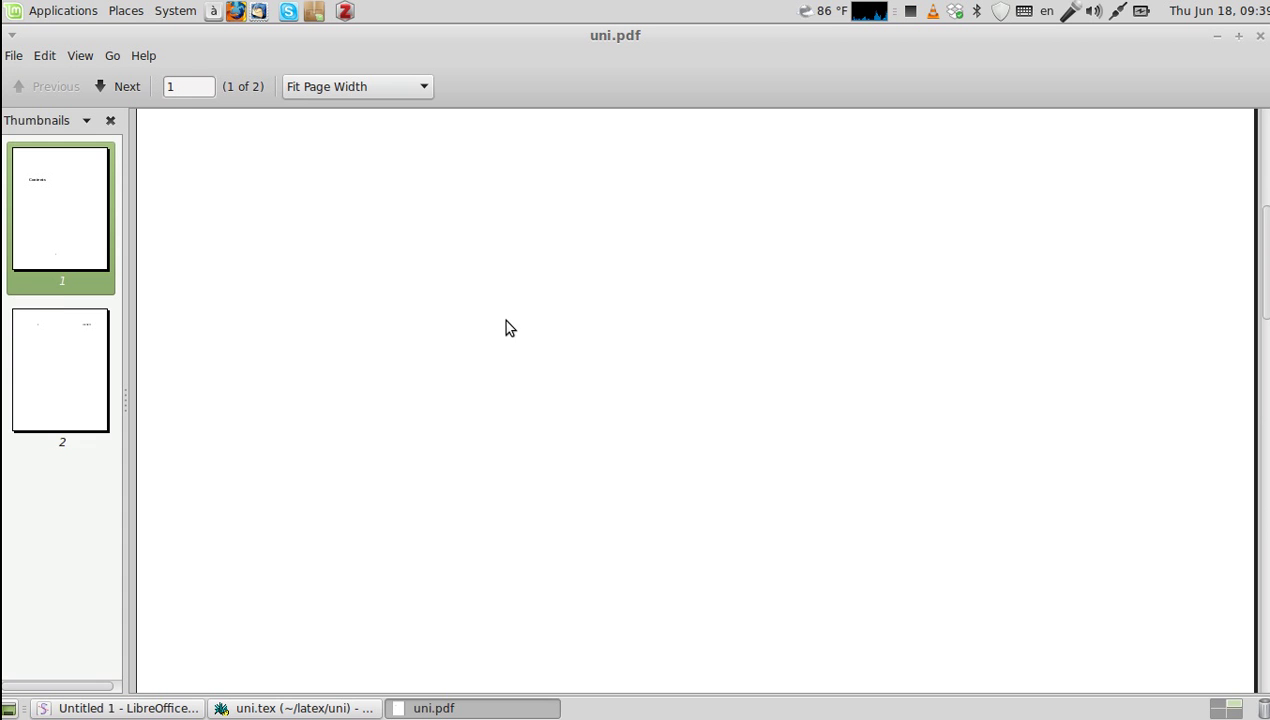
{"action": "scroll", "coordinate": [503, 313], "scroll_direction": "down", "scroll_amount": 8}
{"action": "scroll", "coordinate": [742, 281], "scroll_direction": "up", "scroll_amount": 2}
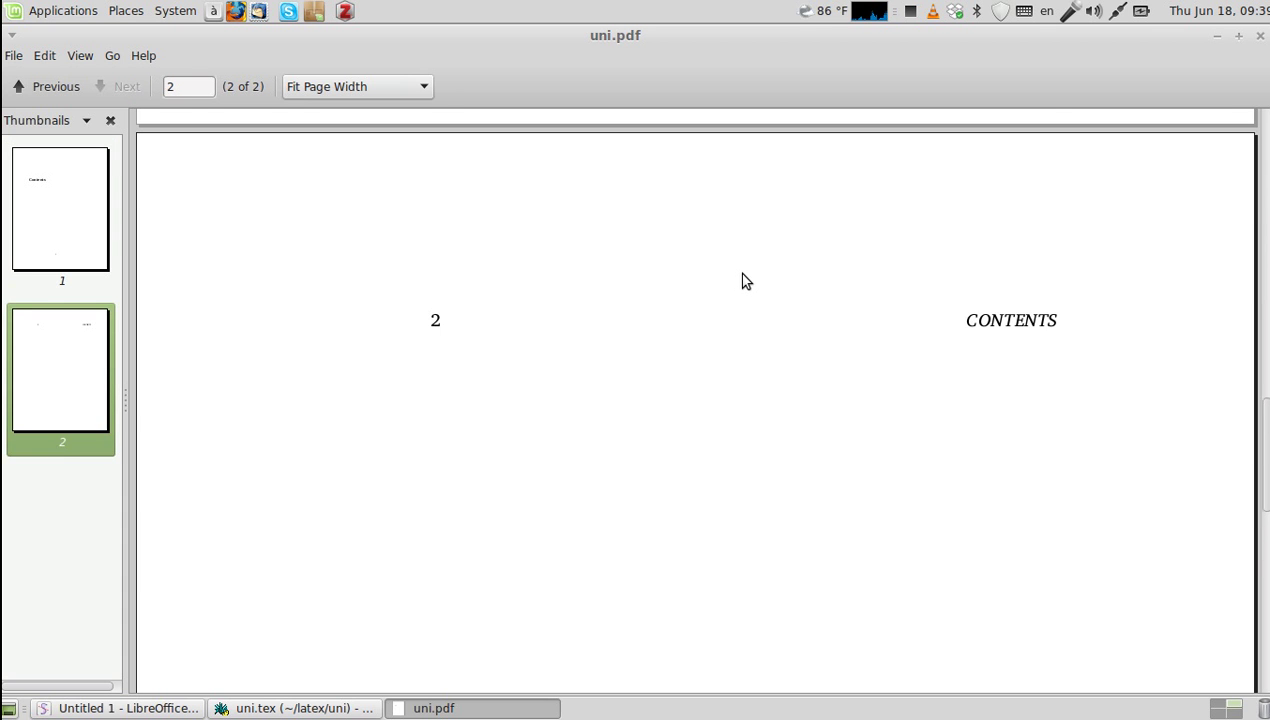
{"action": "scroll", "coordinate": [805, 249], "scroll_direction": "up", "scroll_amount": 10}
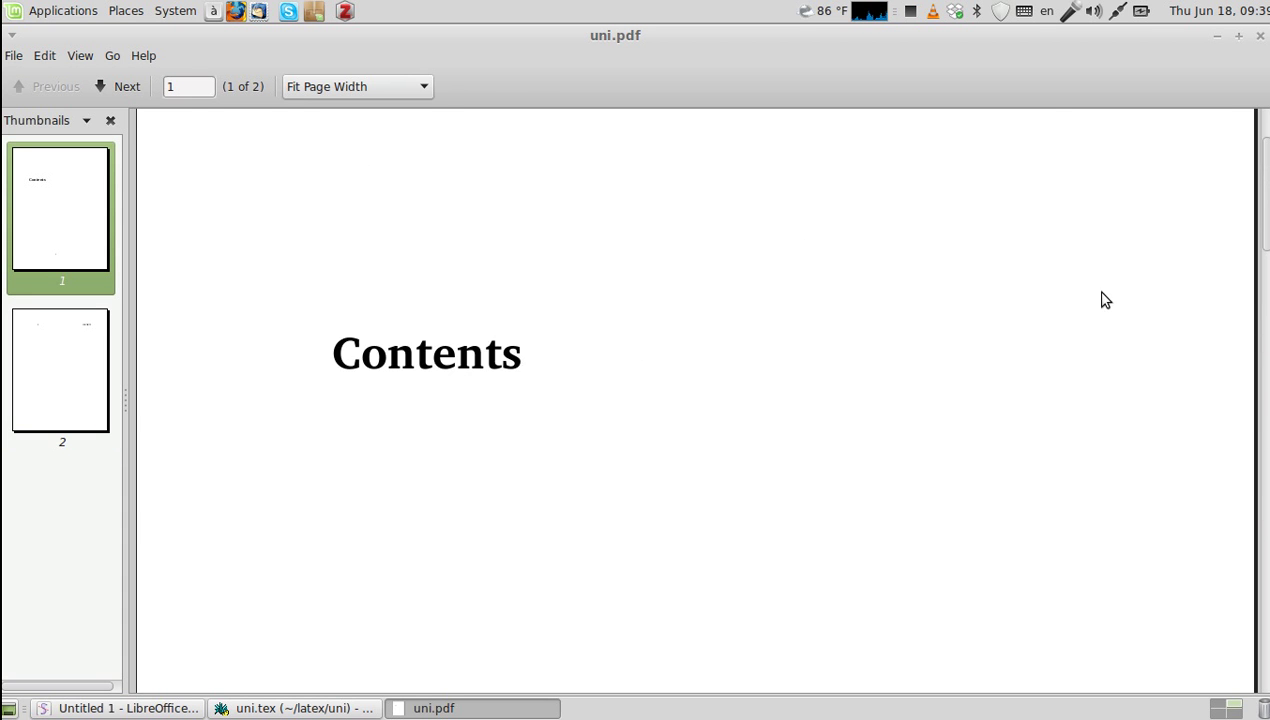
{"action": "left_click", "coordinate": [447, 709]}
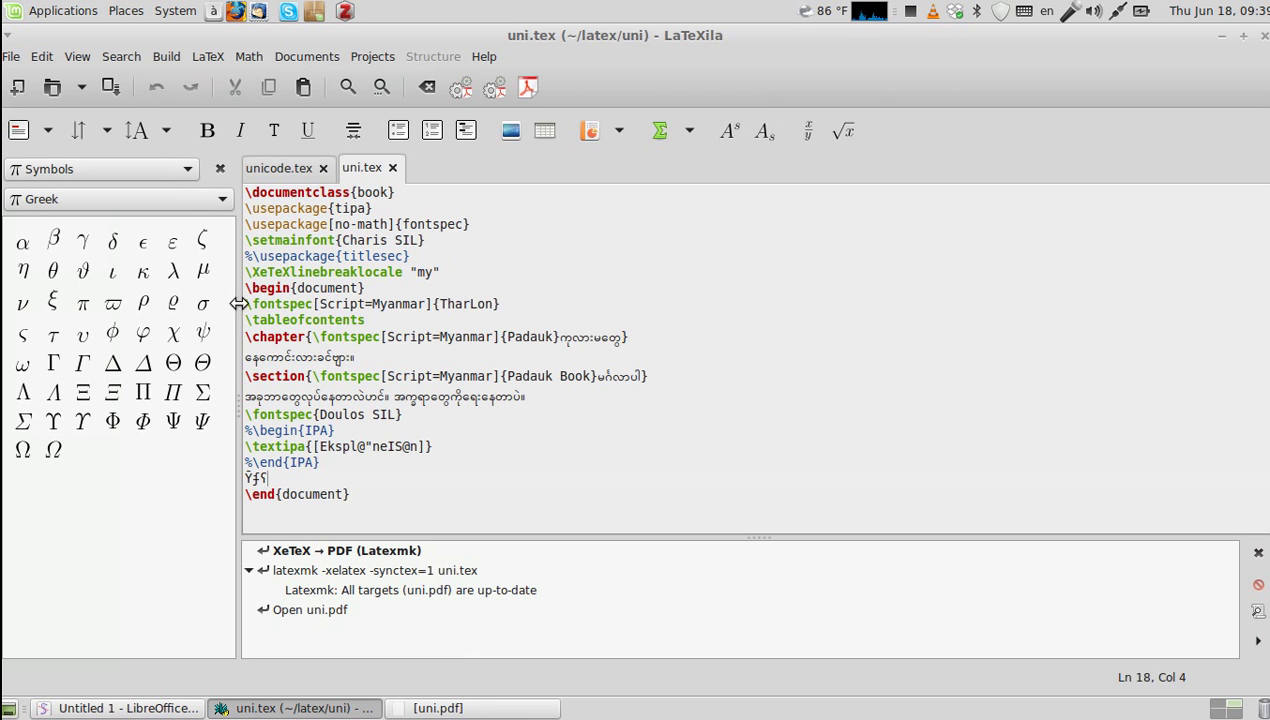
{"action": "left_click", "coordinate": [445, 708]}
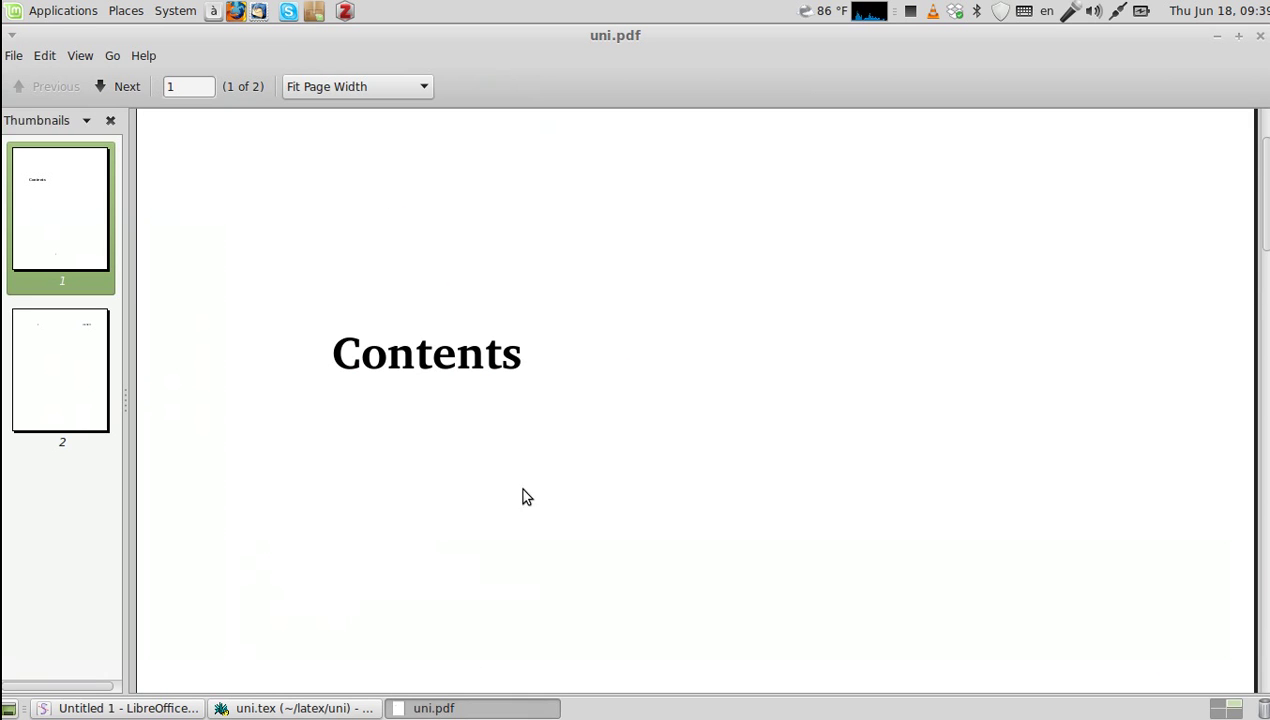
Step: Close the PDF viewer and the unicode.tex tab, then quit LaTeXila with Ctrl+Q
{"action": "left_click", "coordinate": [1259, 35]}
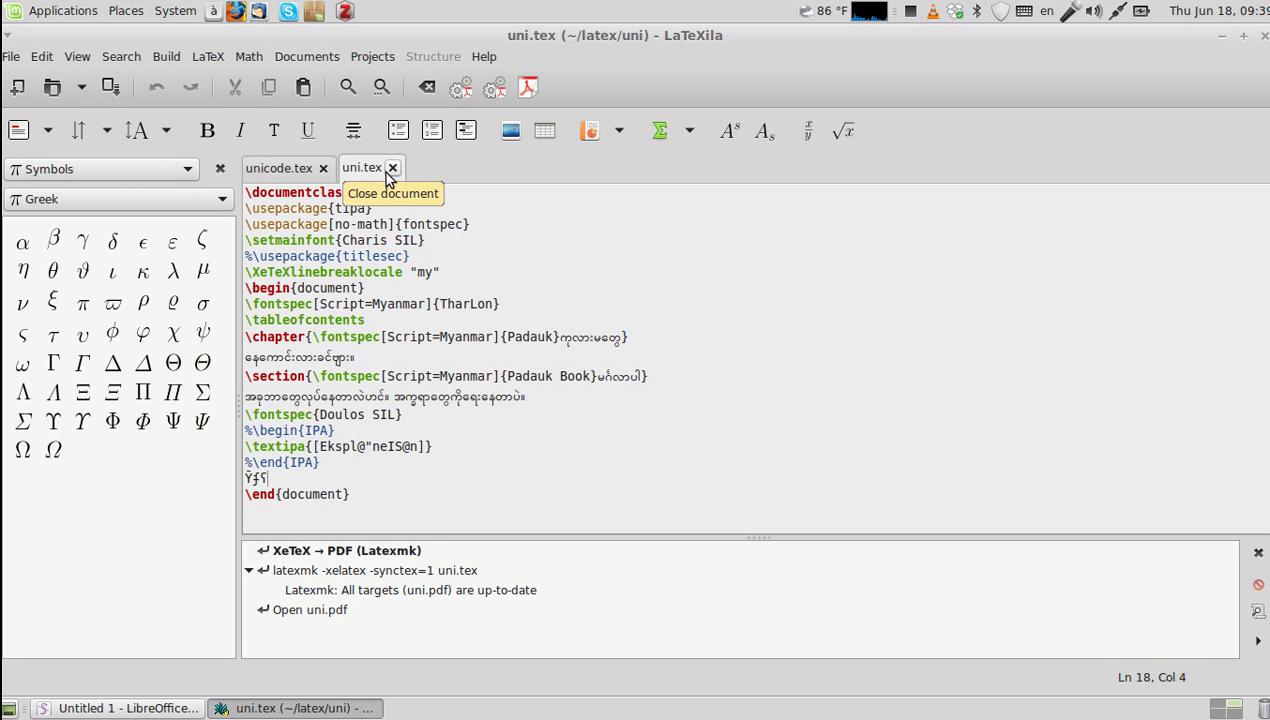
{"action": "left_click", "coordinate": [323, 168]}
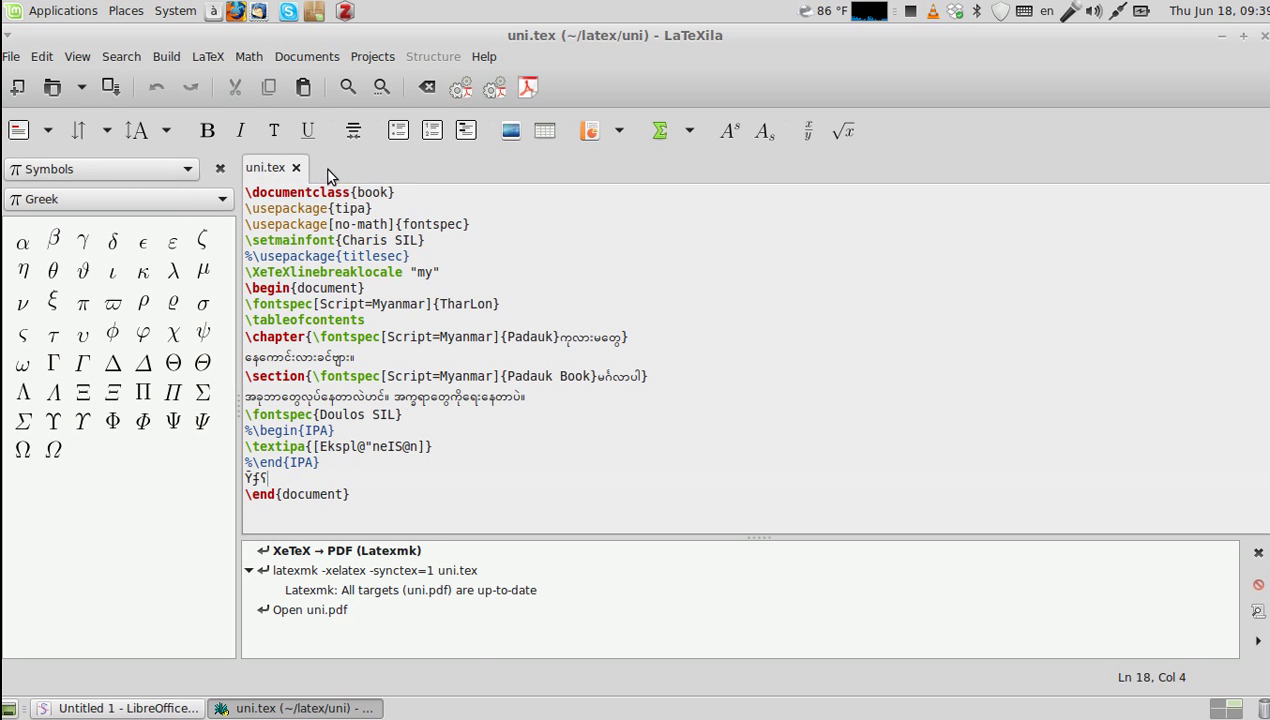
{"action": "key", "text": "ctrl+q"}
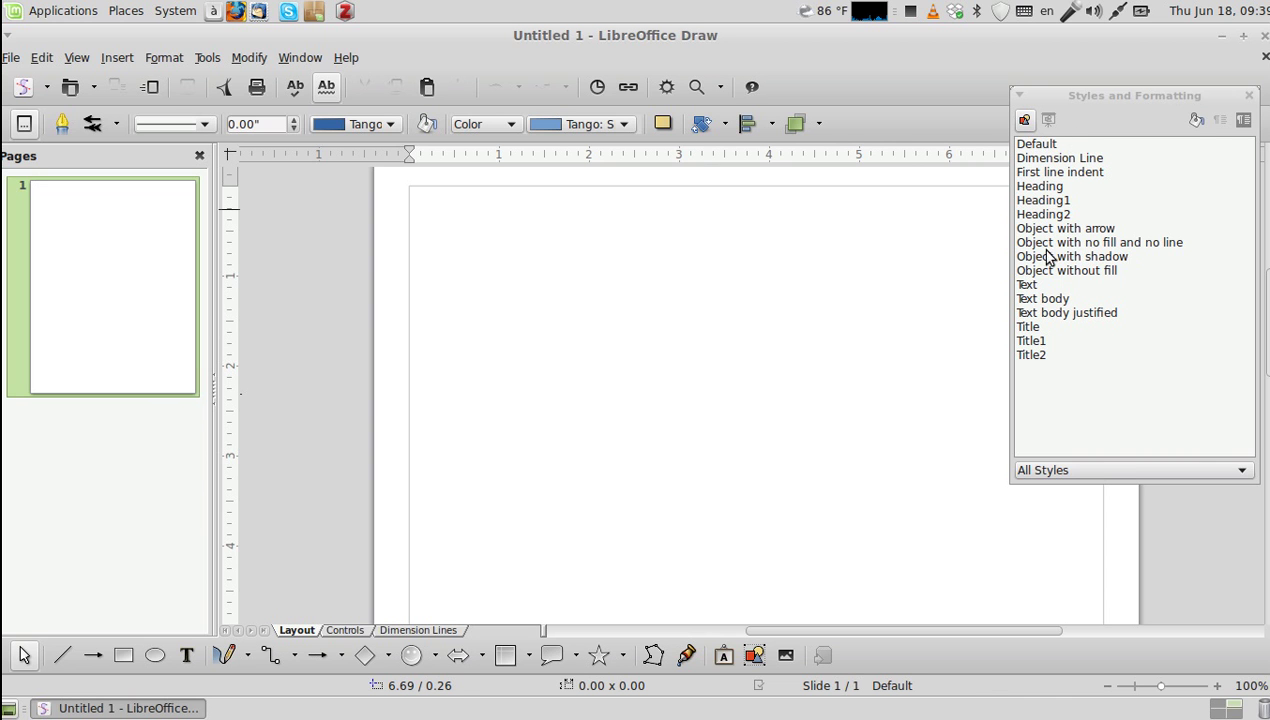
Step: Filter Styles and Formatting to Custom Styles and right-click the empty list to reach New…
{"action": "left_click", "coordinate": [1086, 470]}
{"action": "left_click", "coordinate": [1060, 548]}
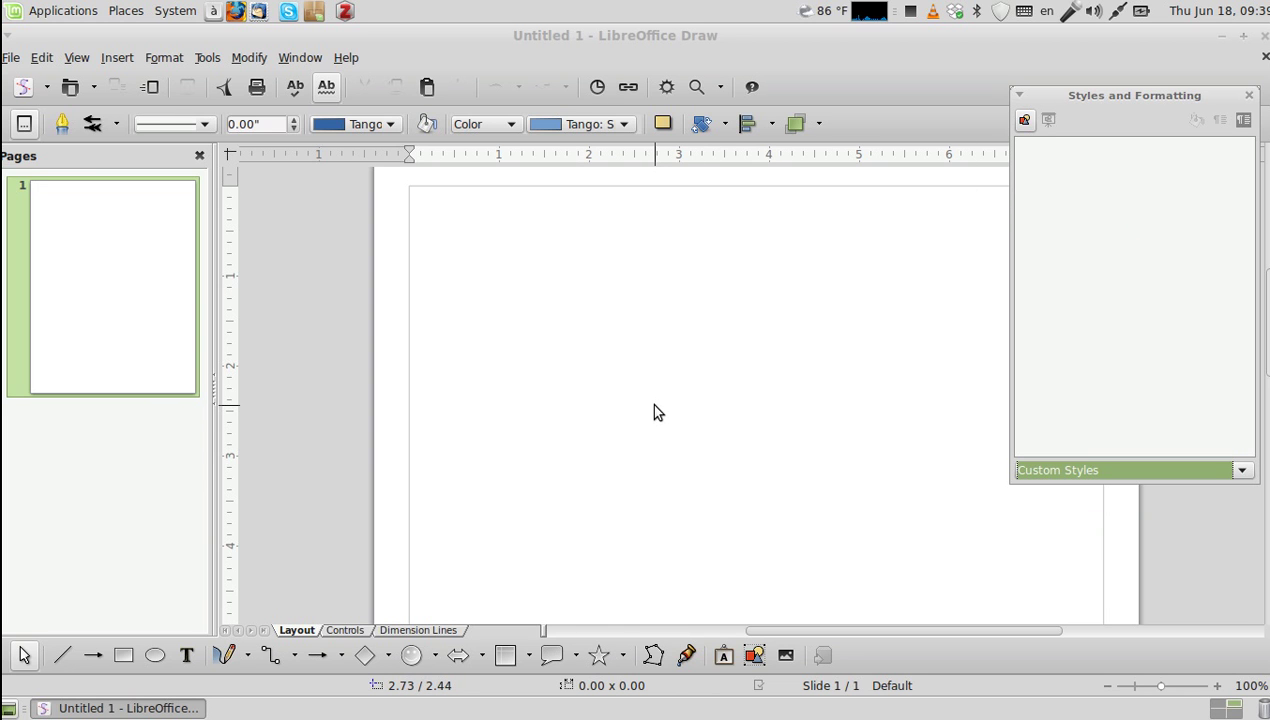
{"action": "right_click", "coordinate": [1038, 224]}
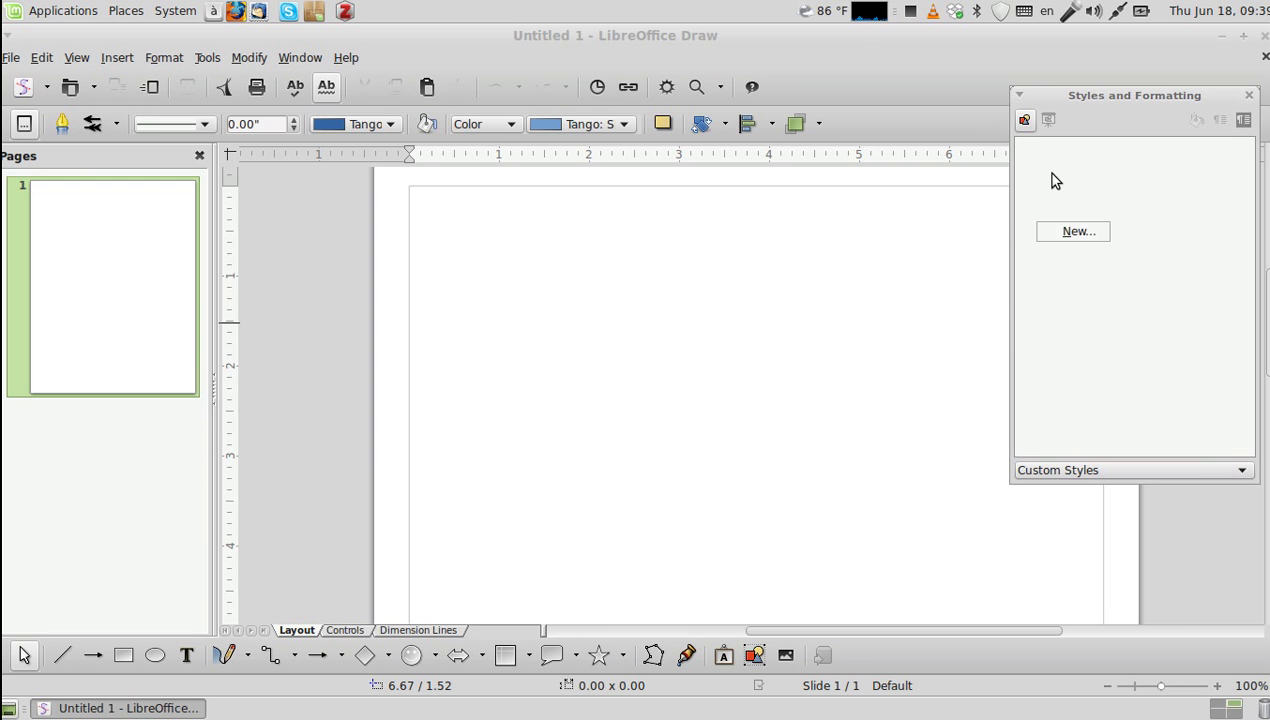
{"action": "left_click", "coordinate": [1054, 180]}
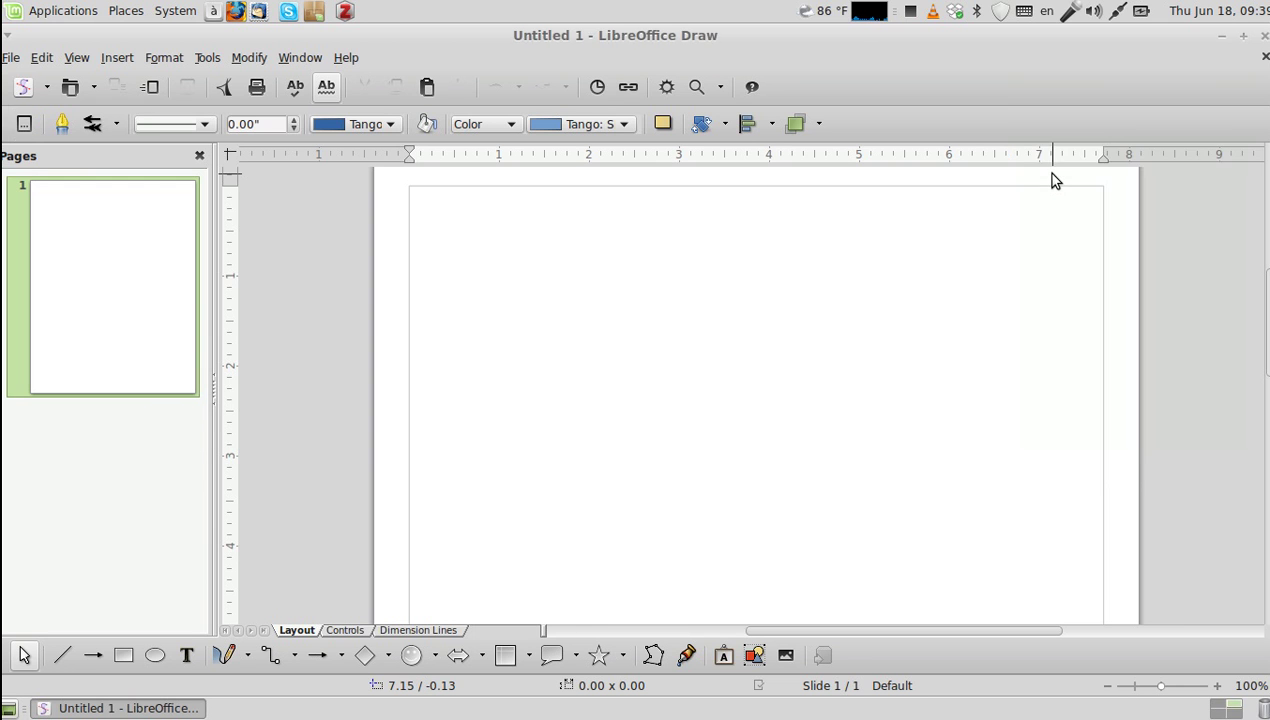
{"action": "right_click", "coordinate": [1055, 180]}
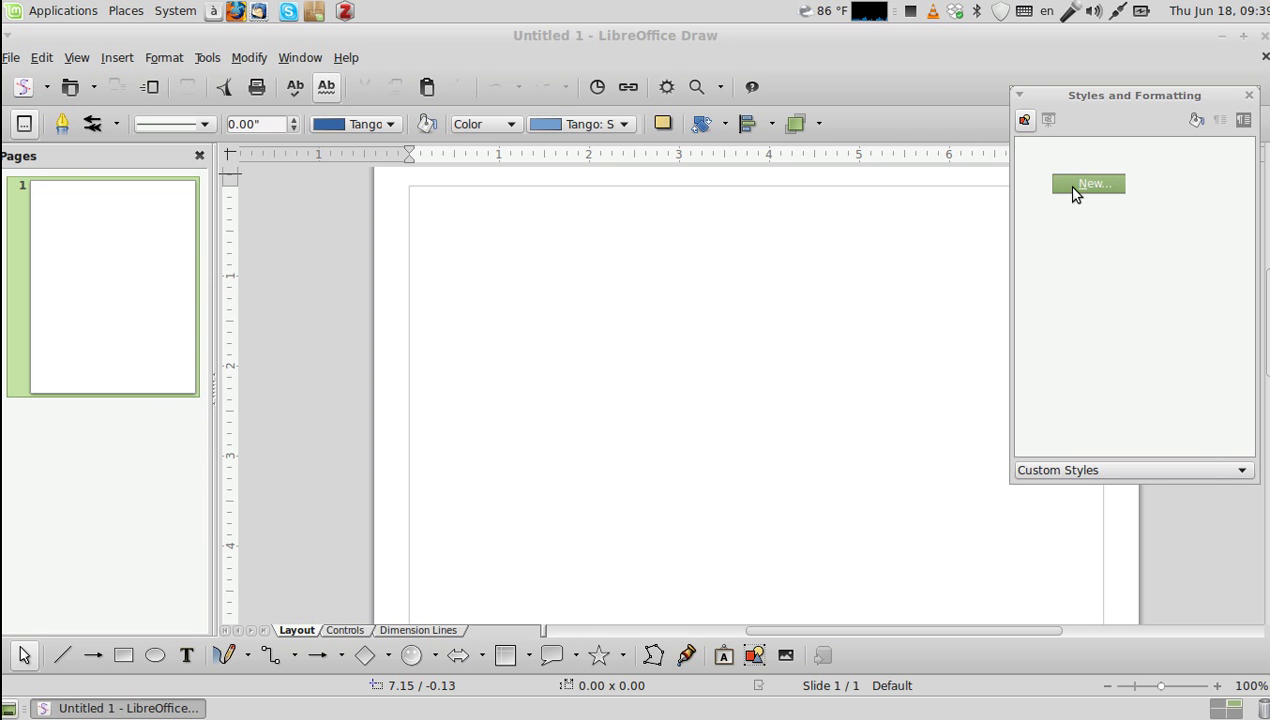
Step: Create a new drawing style named Trees with black lines and Ubuntu Warm Grey fill
{"action": "left_click", "coordinate": [1073, 192]}
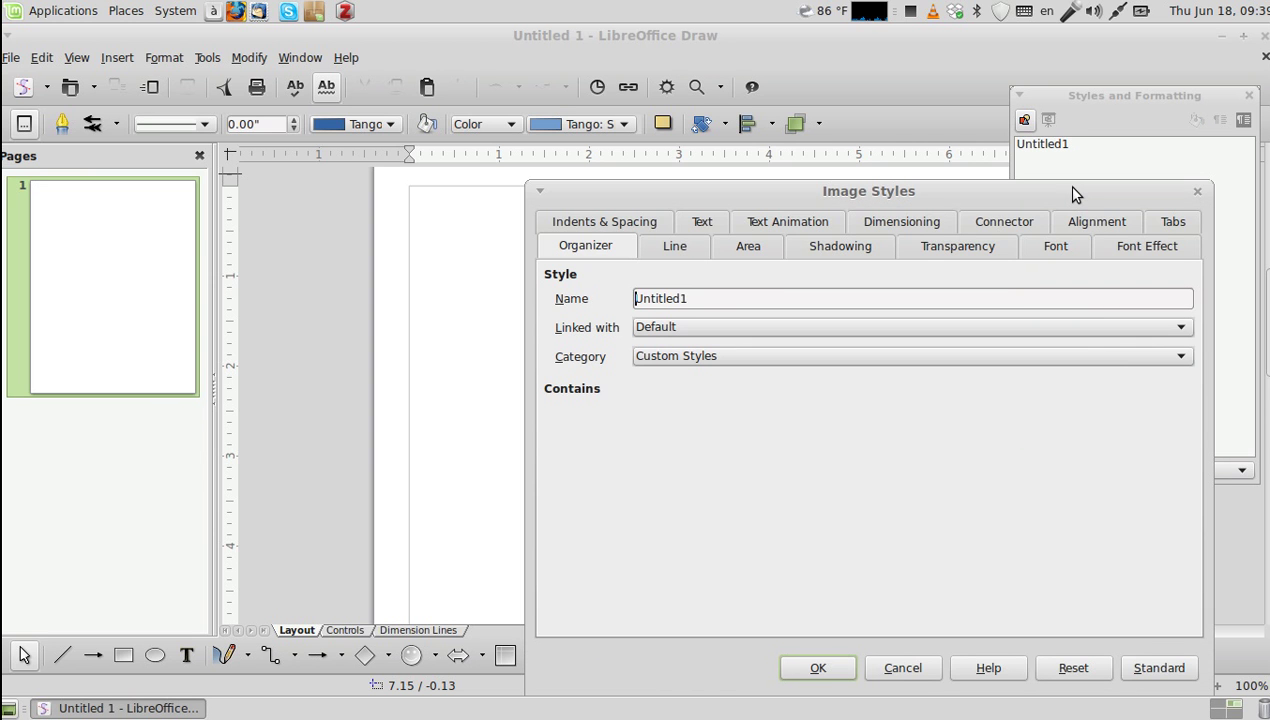
{"action": "double_click", "coordinate": [781, 292]}
{"action": "type", "text": "Trees"}
{"action": "left_click", "coordinate": [672, 250]}
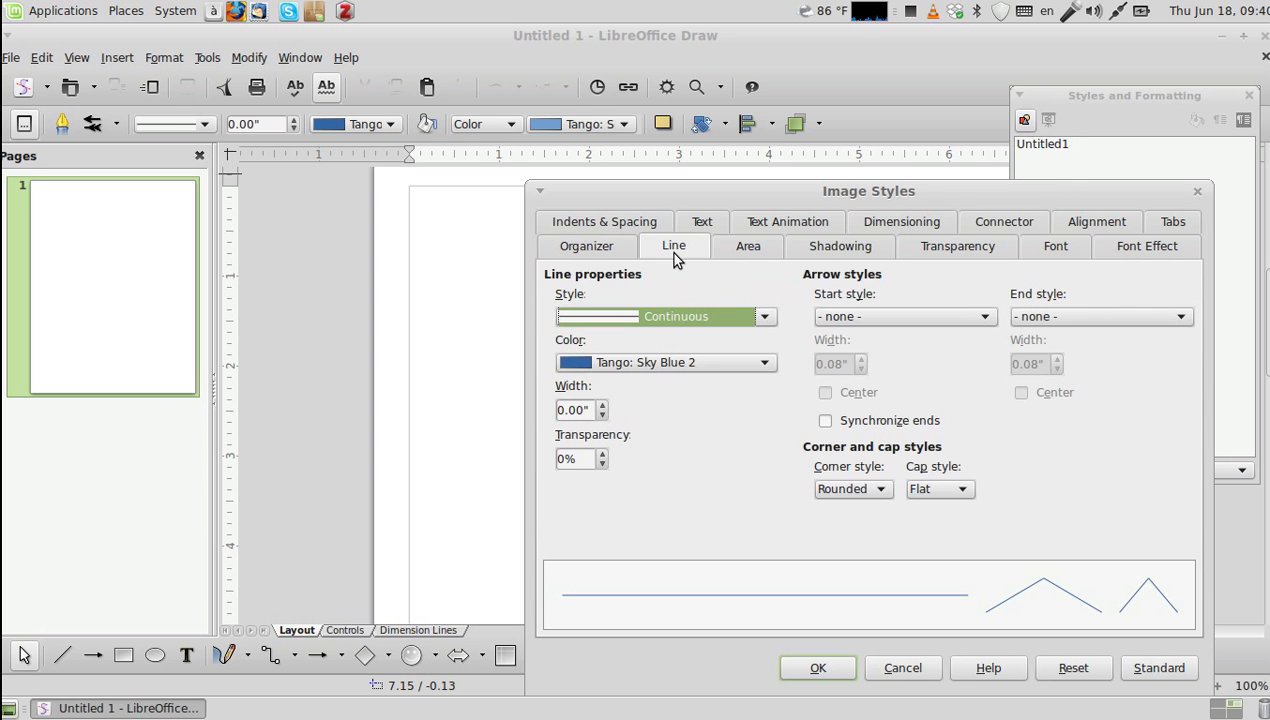
{"action": "left_click", "coordinate": [639, 360]}
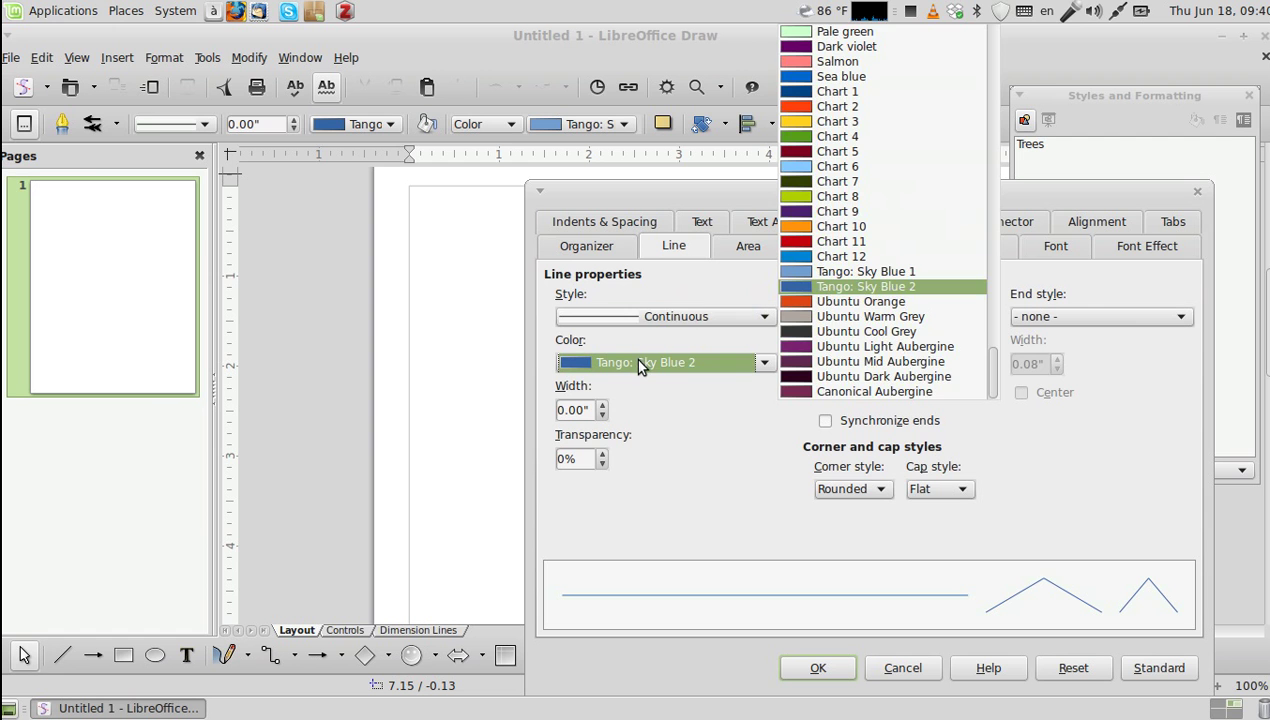
{"action": "key", "text": "Home"}
{"action": "left_click", "coordinate": [830, 33]}
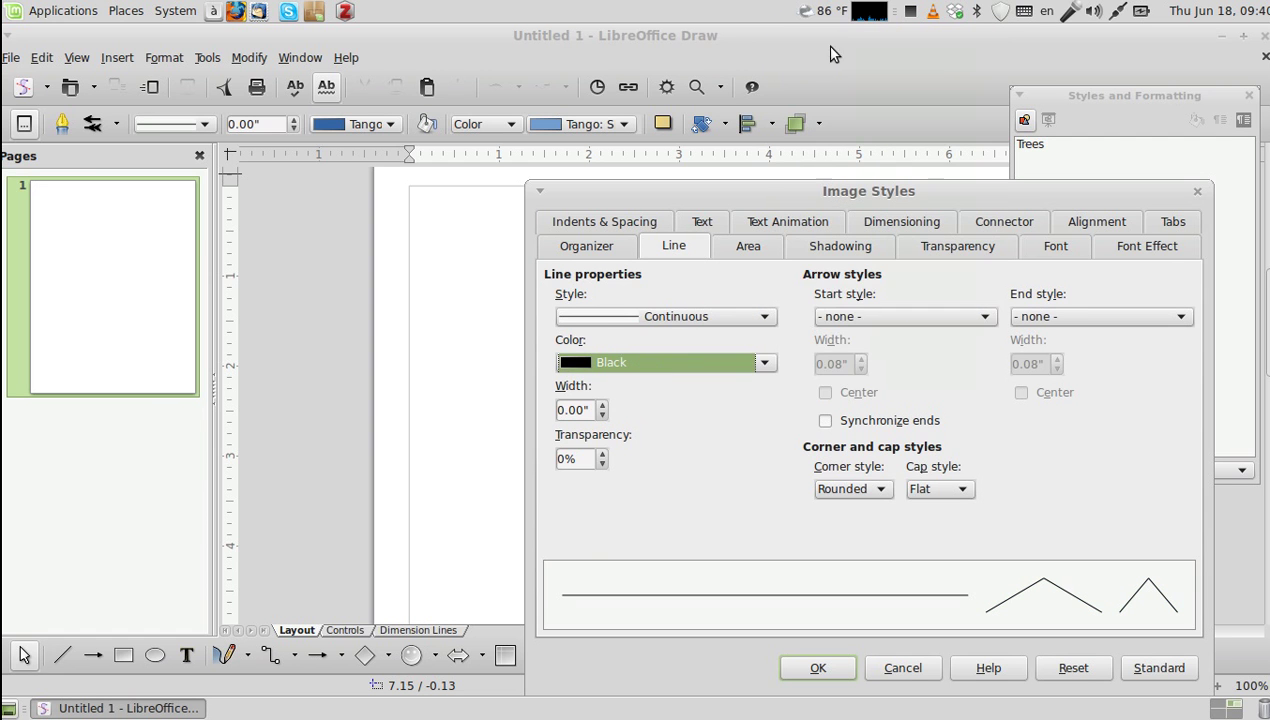
{"action": "left_click", "coordinate": [750, 246]}
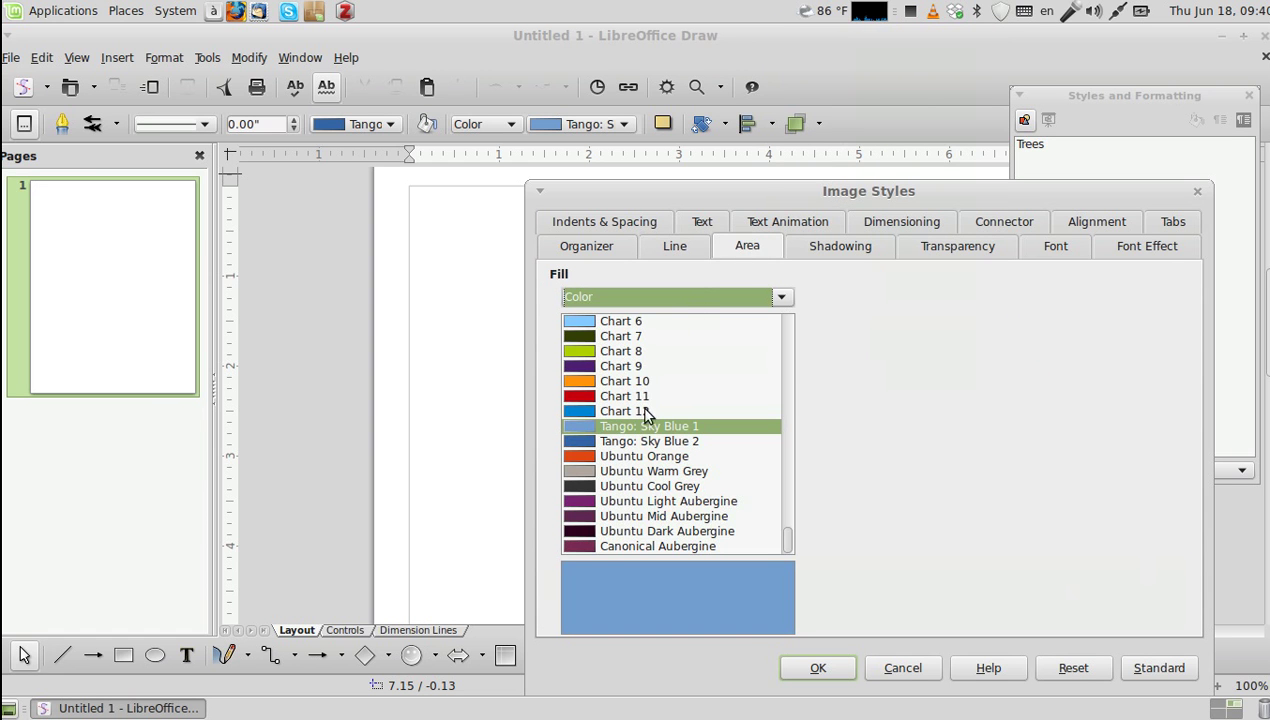
{"action": "left_click", "coordinate": [655, 471]}
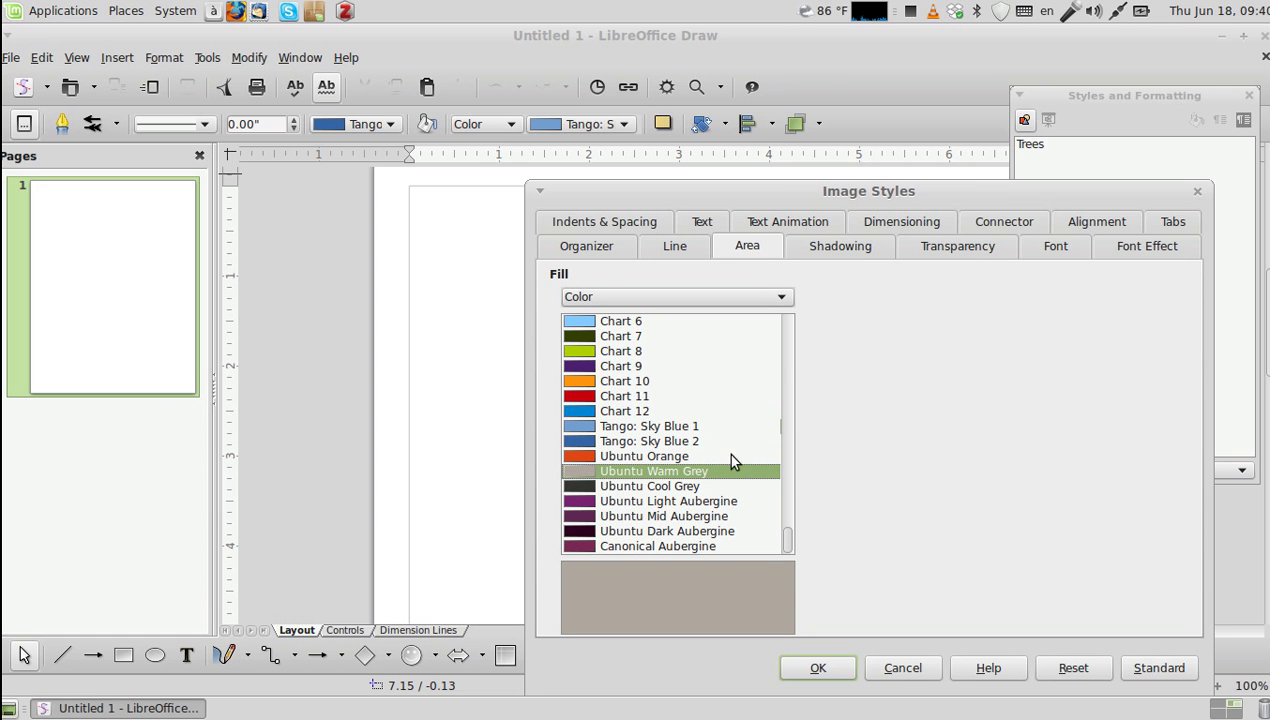
Step: Set the Trees fonts to 12-pt Liberation Serif (Western) and 12-pt Padauk Book (CTL)
{"action": "left_click", "coordinate": [1067, 252]}
{"action": "left_click", "coordinate": [866, 318]}
{"action": "double_click", "coordinate": [868, 317]}
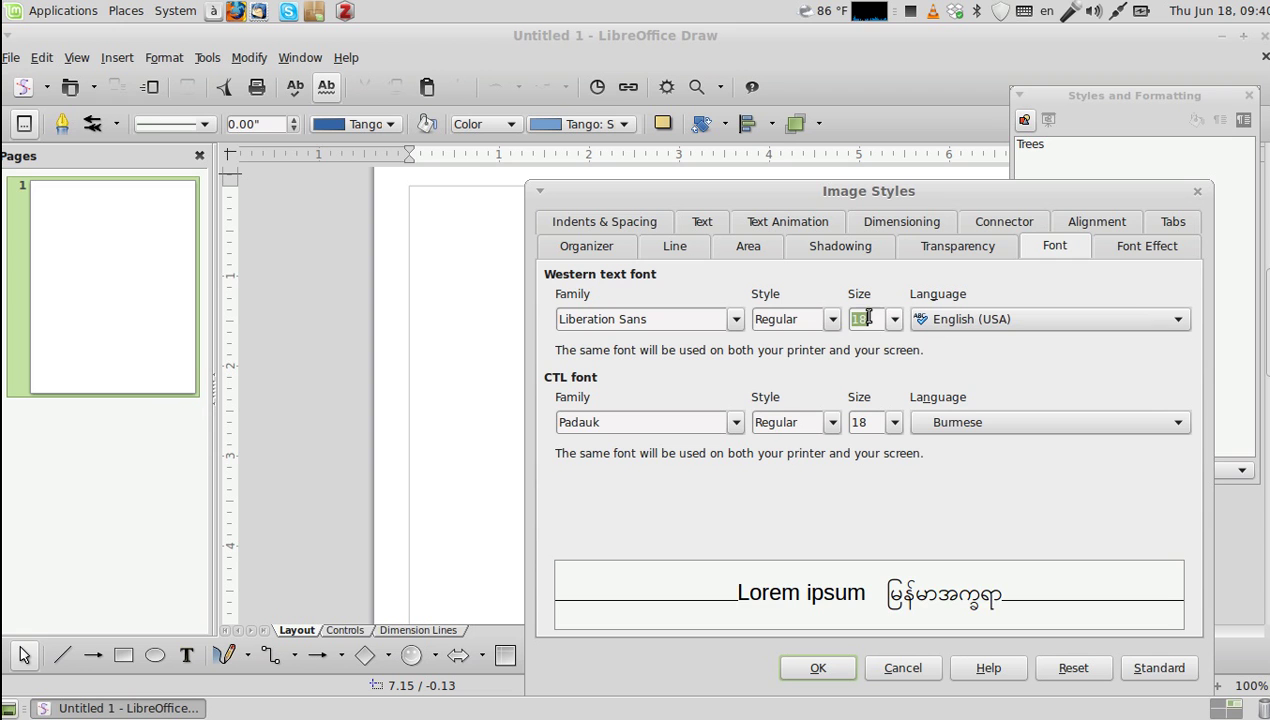
{"action": "type", "text": "12"}
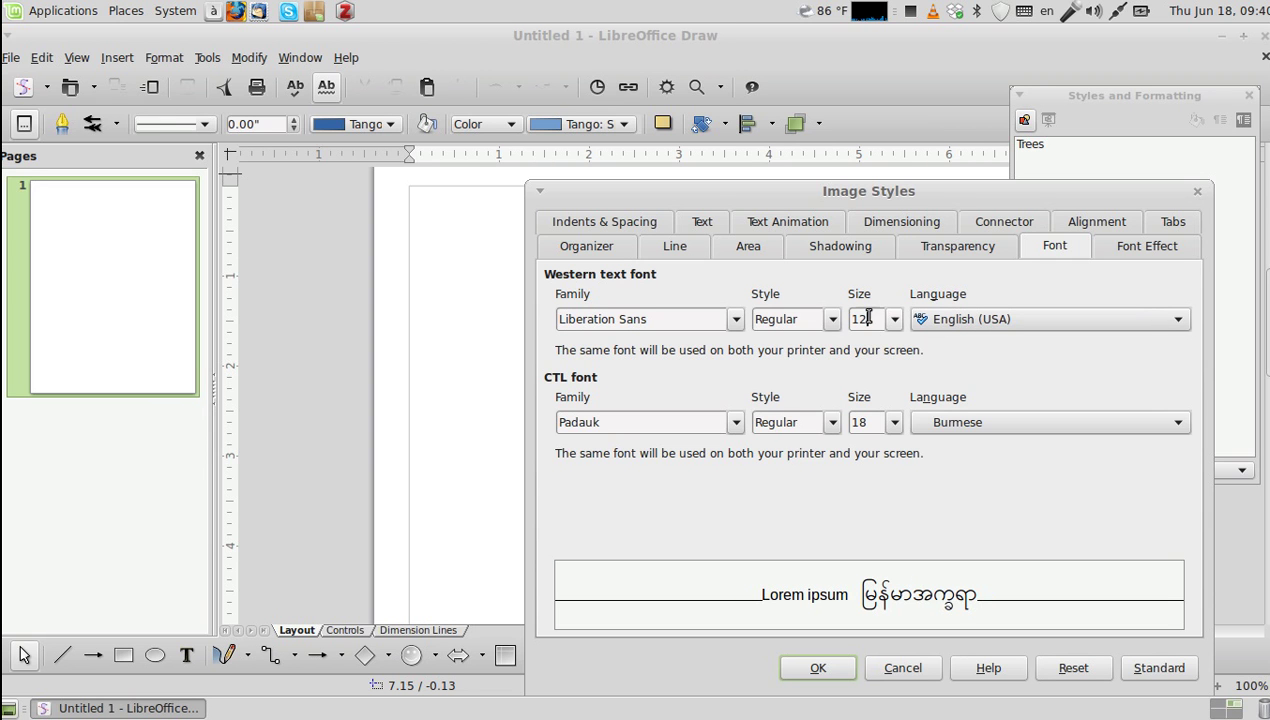
{"action": "double_click", "coordinate": [860, 421]}
{"action": "type", "text": "12"}
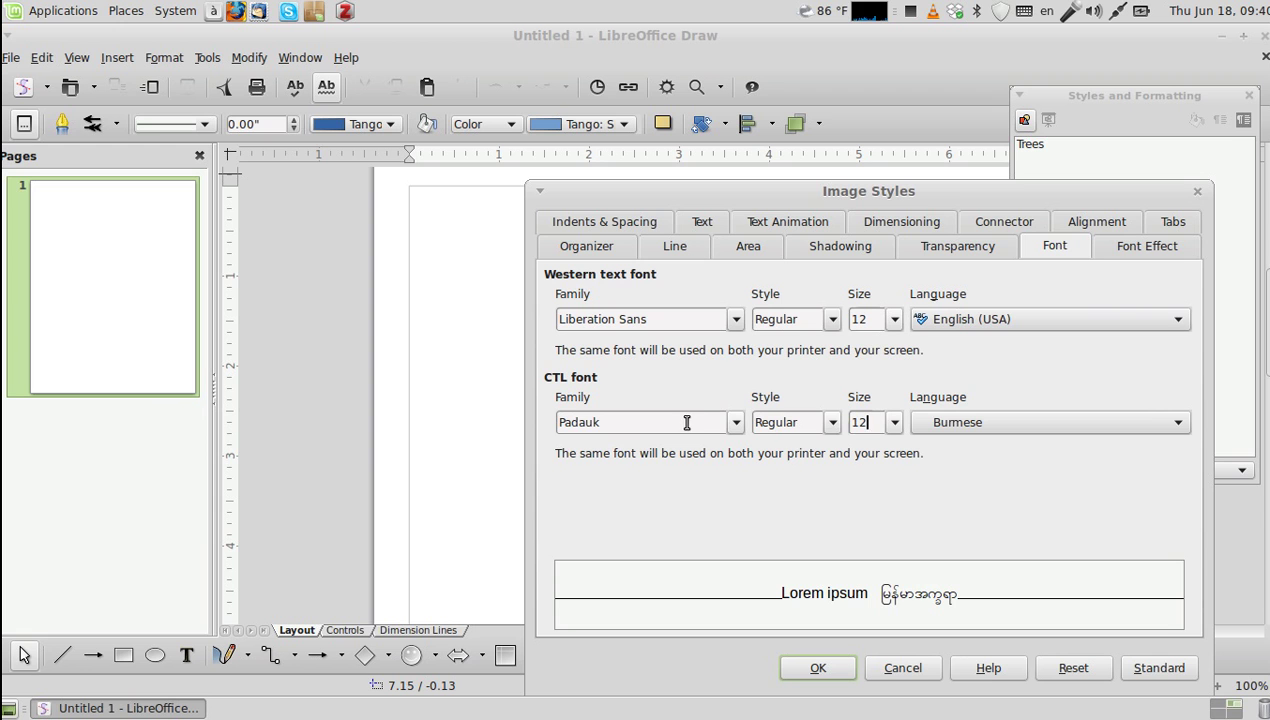
{"action": "left_click", "coordinate": [717, 324]}
{"action": "key", "text": "BackSpace"}
{"action": "key", "text": "BackSpace"}
{"action": "type", "text": "er"}
{"action": "left_click", "coordinate": [651, 422]}
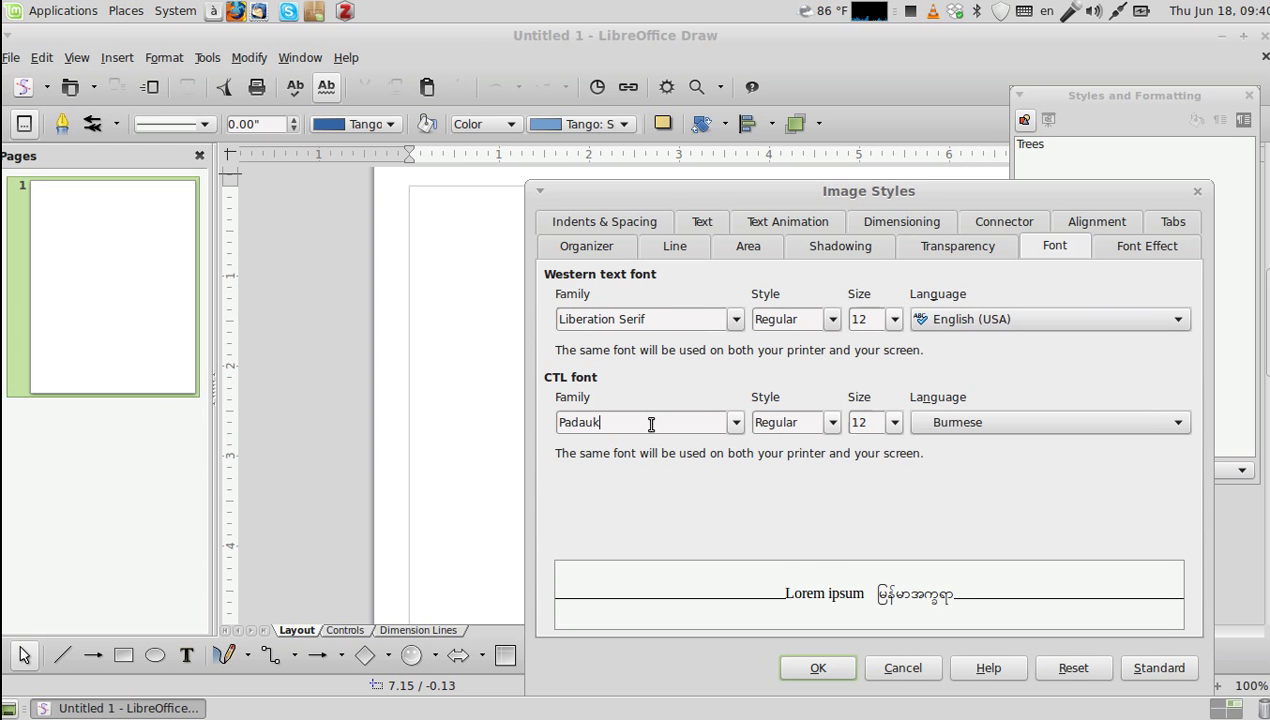
{"action": "key", "text": "End"}
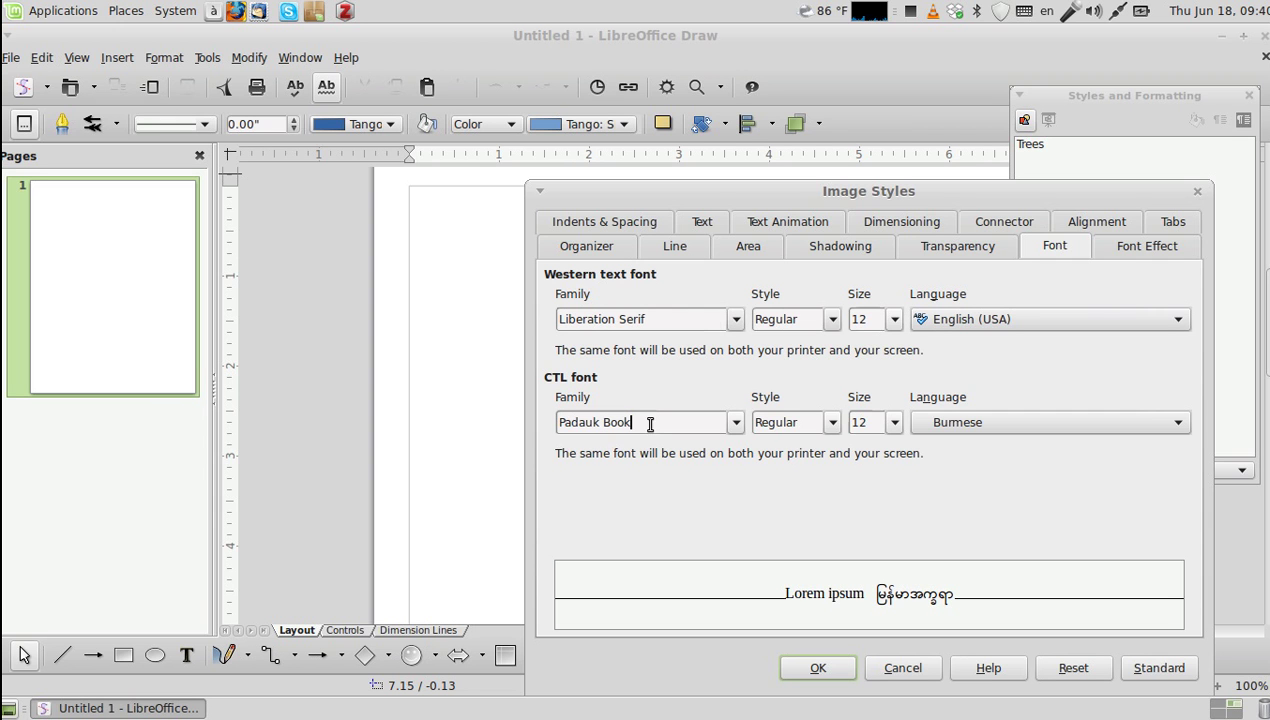
Step: Confirm the Trees style with OK and select it under Custom Styles, dismissing its context menu
{"action": "left_click", "coordinate": [818, 668]}
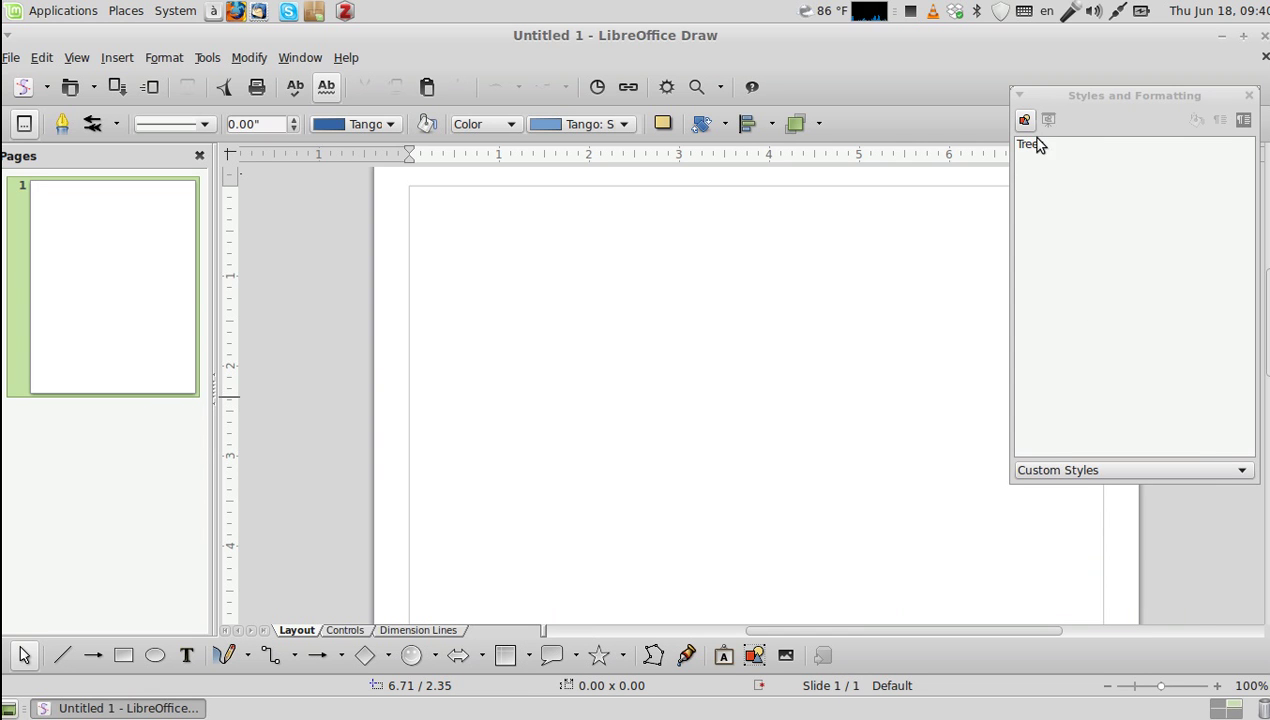
{"action": "left_click", "coordinate": [1030, 144]}
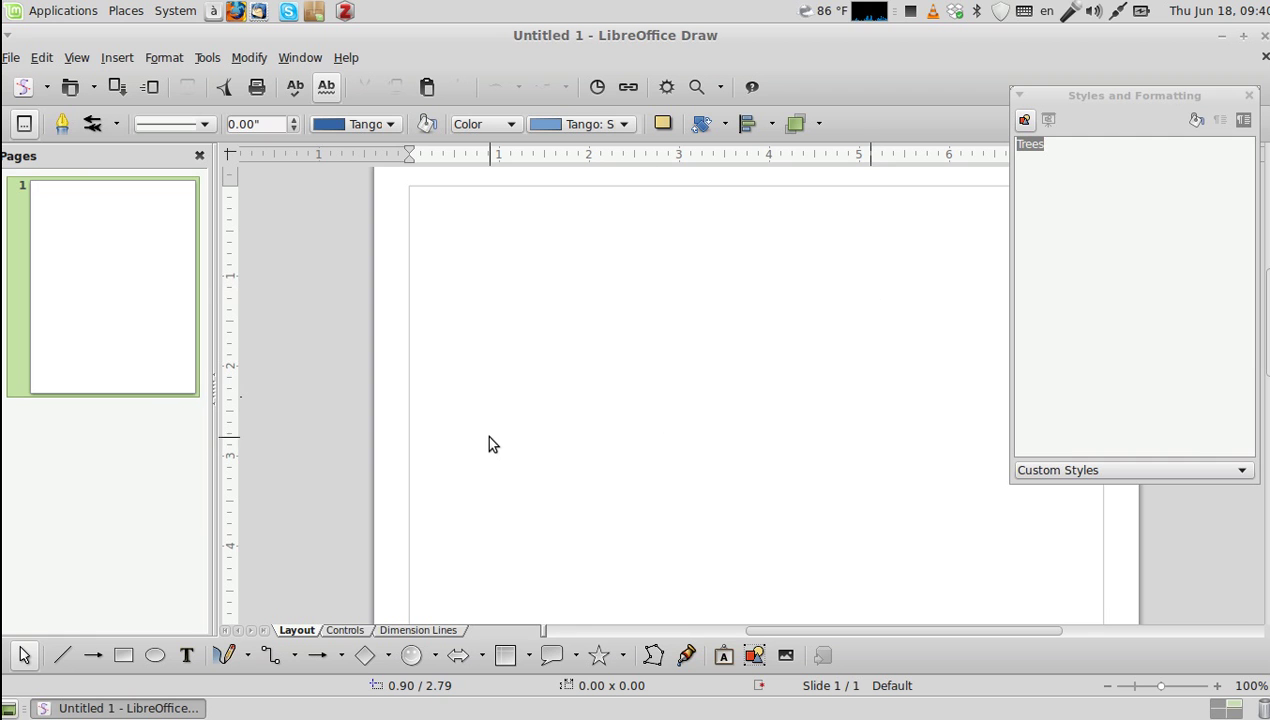
{"action": "left_click_drag", "start_coordinate": [1030, 144], "coordinate": [1032, 148]}
{"action": "right_click", "coordinate": [1034, 147]}
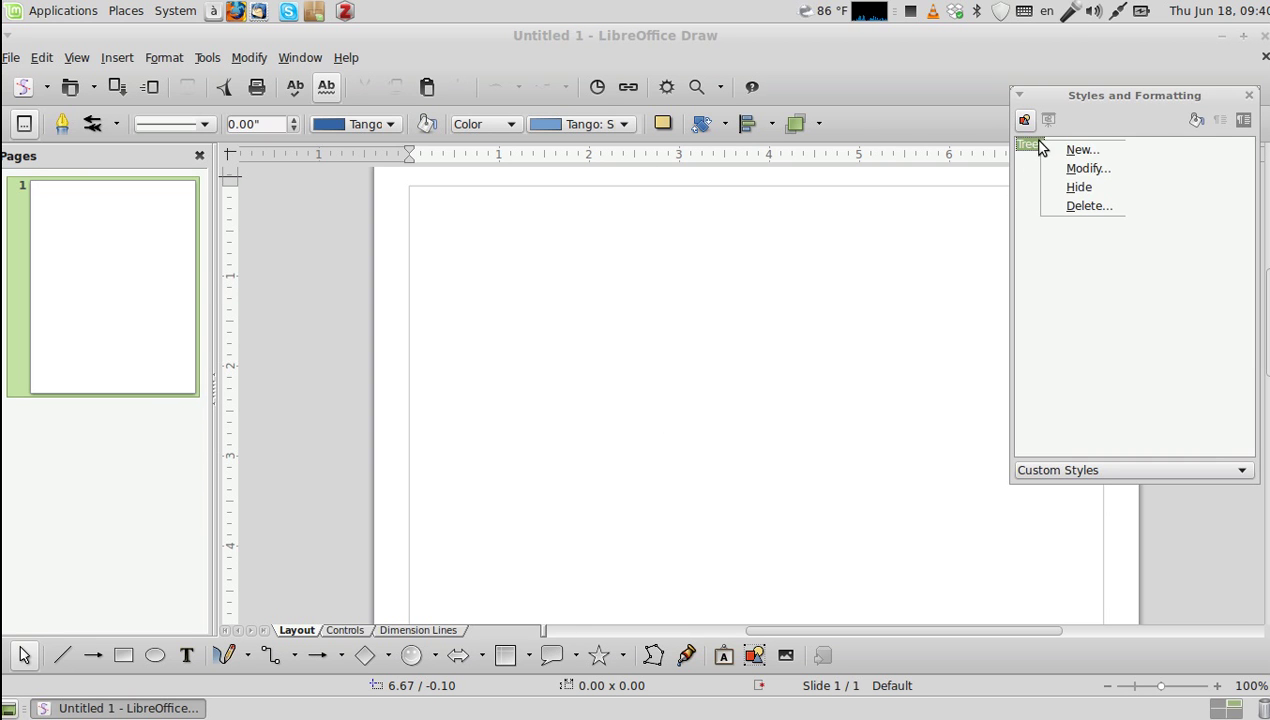
{"action": "key", "text": "Escape"}
{"action": "left_click", "coordinate": [720, 403]}
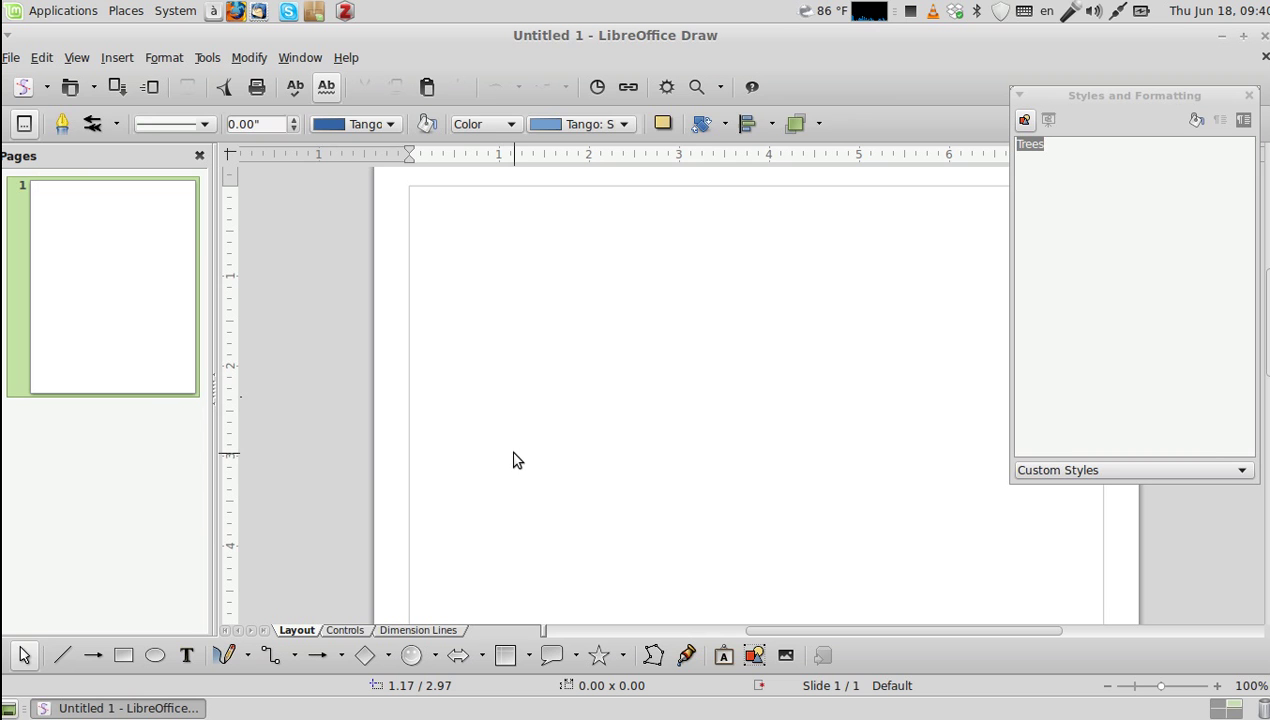
Step: Create a text box and type the Burmese sentence 'ါ နှင်ကို ချစ်တယ်' using the Myanmar layout
{"action": "key", "text": "F2"}
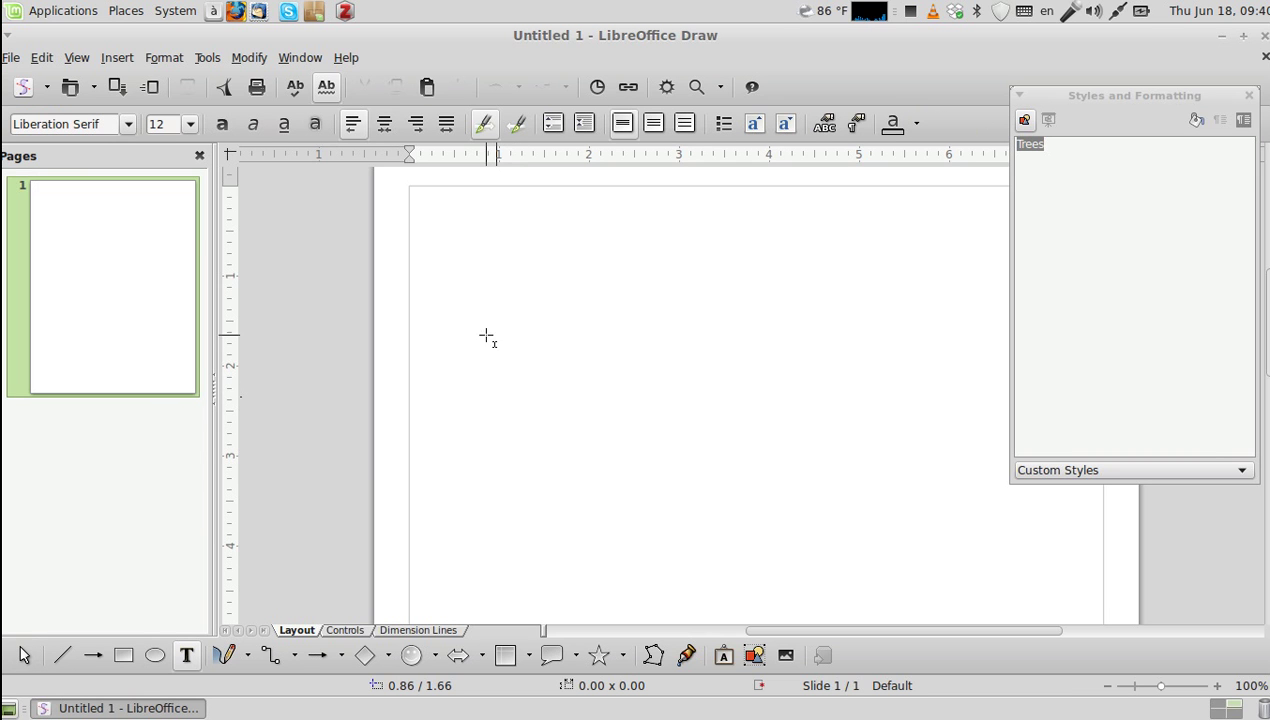
{"action": "left_click", "coordinate": [483, 397]}
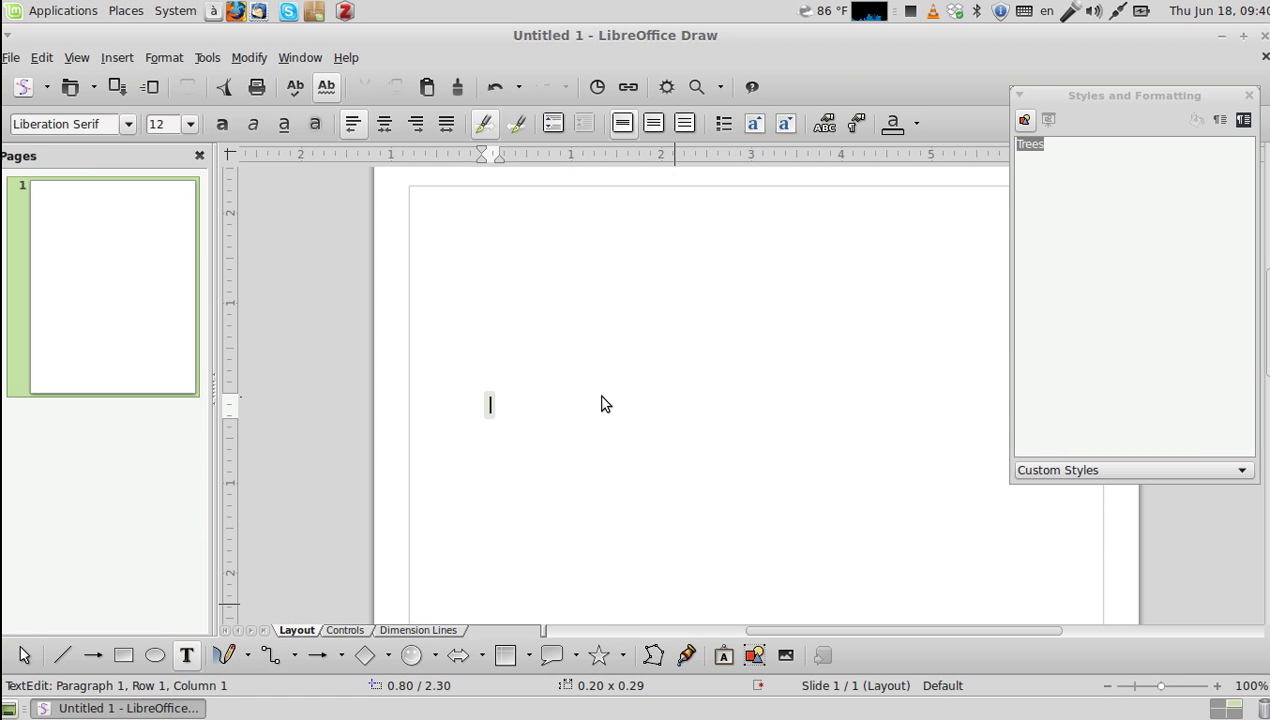
{"action": "key", "text": "alt+shift"}
{"action": "type", "text": "ါ နှင်"}
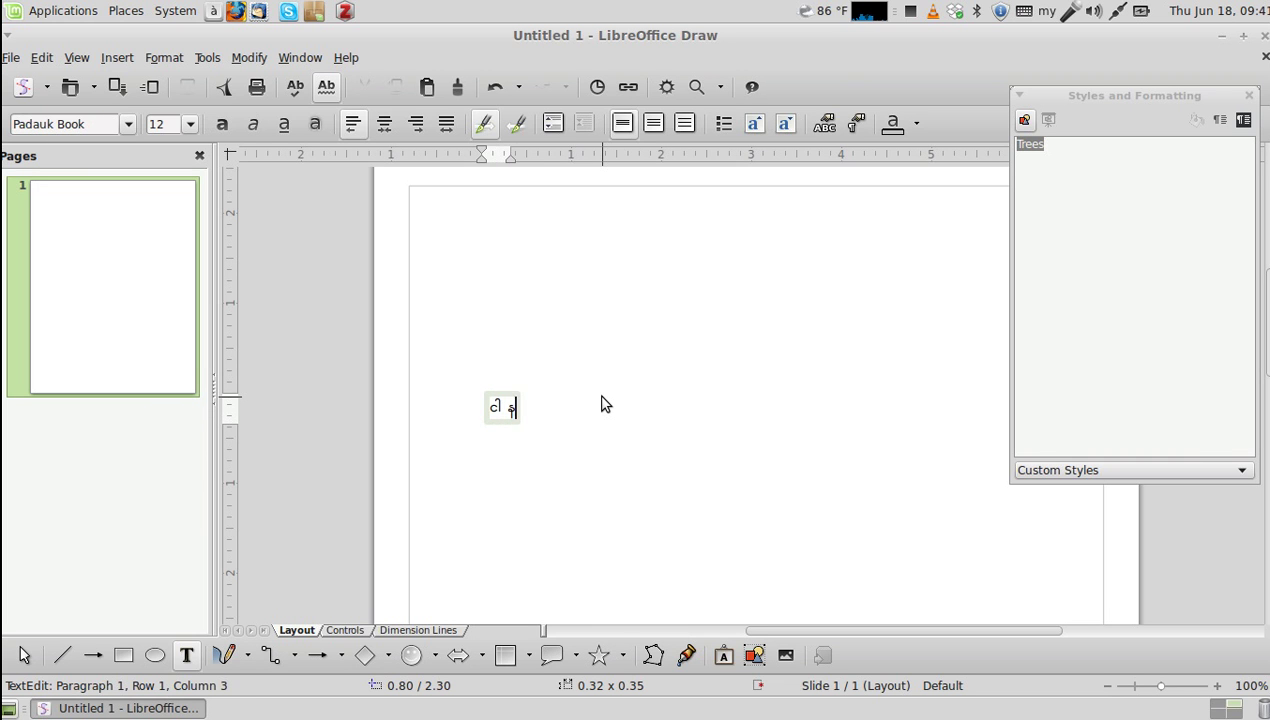
{"action": "type", "text": "ကို ချစ်"}
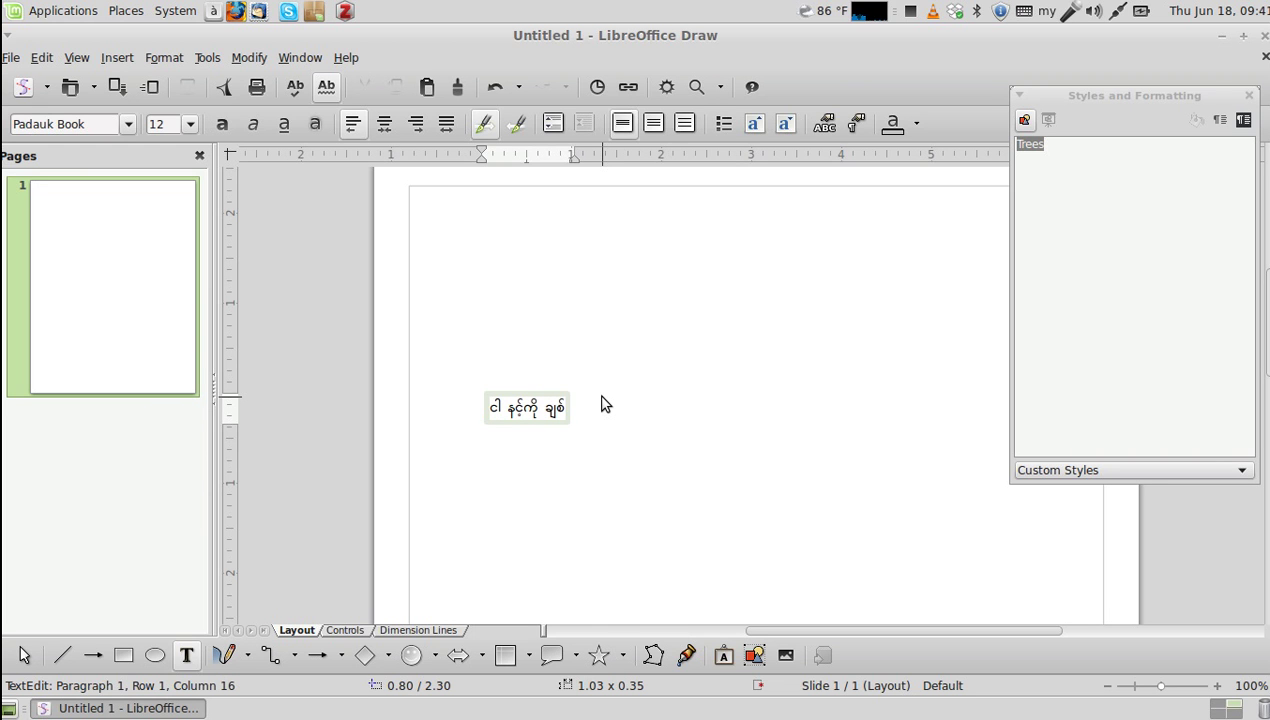
{"action": "type", "text": "တယ်"}
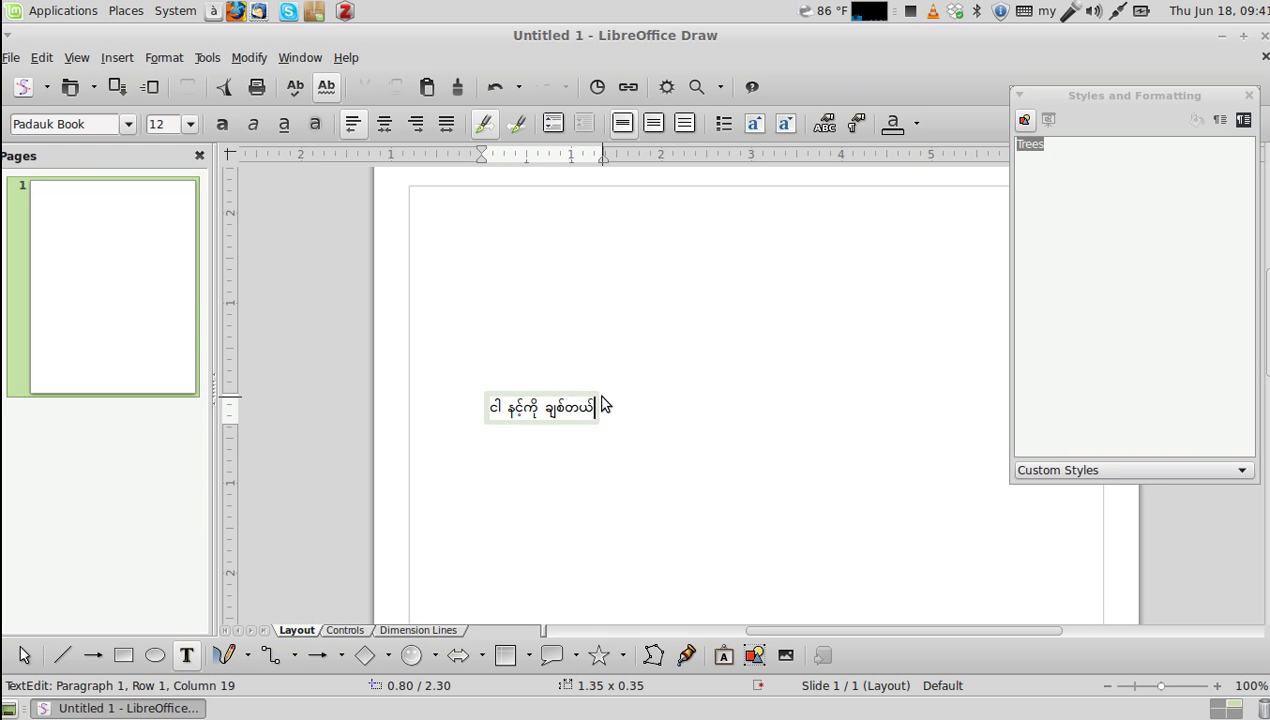
Step: Replace the spaces between the Burmese words with tabs, then switch back to the English layout
{"action": "key", "text": "Left"}
{"action": "key", "text": "Left"}
{"action": "key", "text": "Left"}
{"action": "key", "text": "BackSpace"}
{"action": "key", "text": "Left"}
{"action": "key", "text": "Left"}
{"action": "key", "text": "BackSpace"}
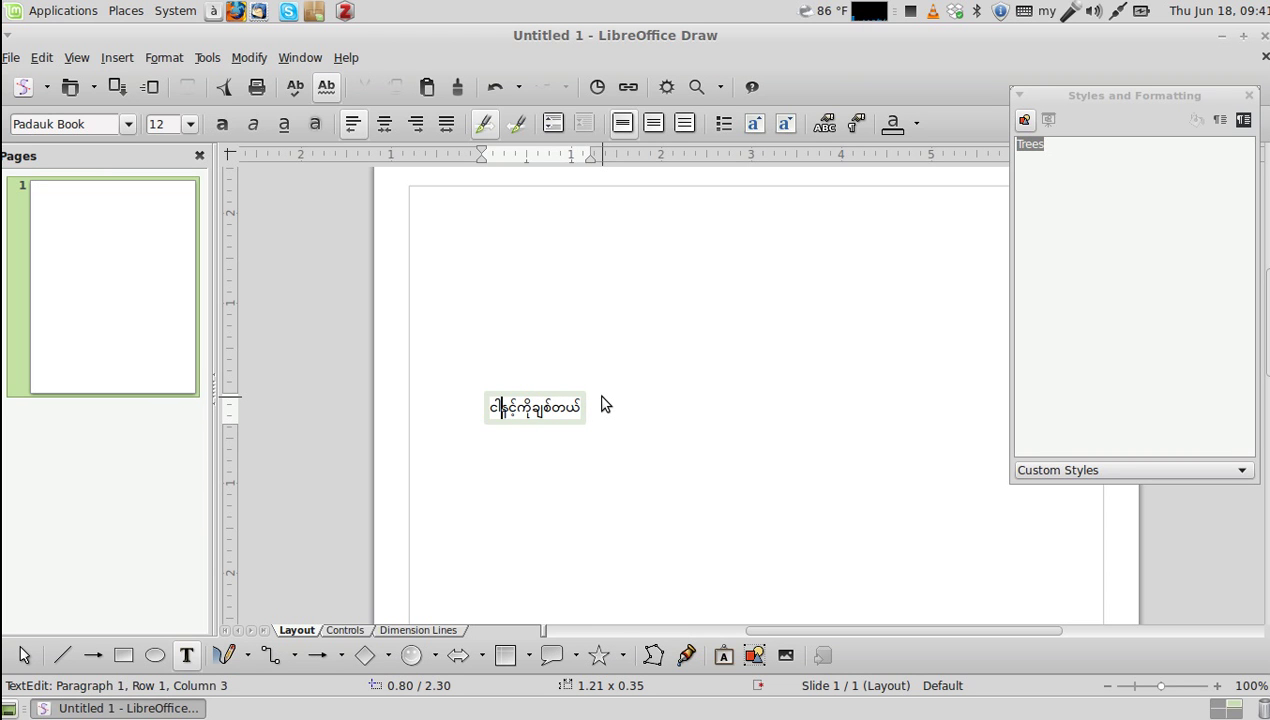
{"action": "key", "text": "Tab"}
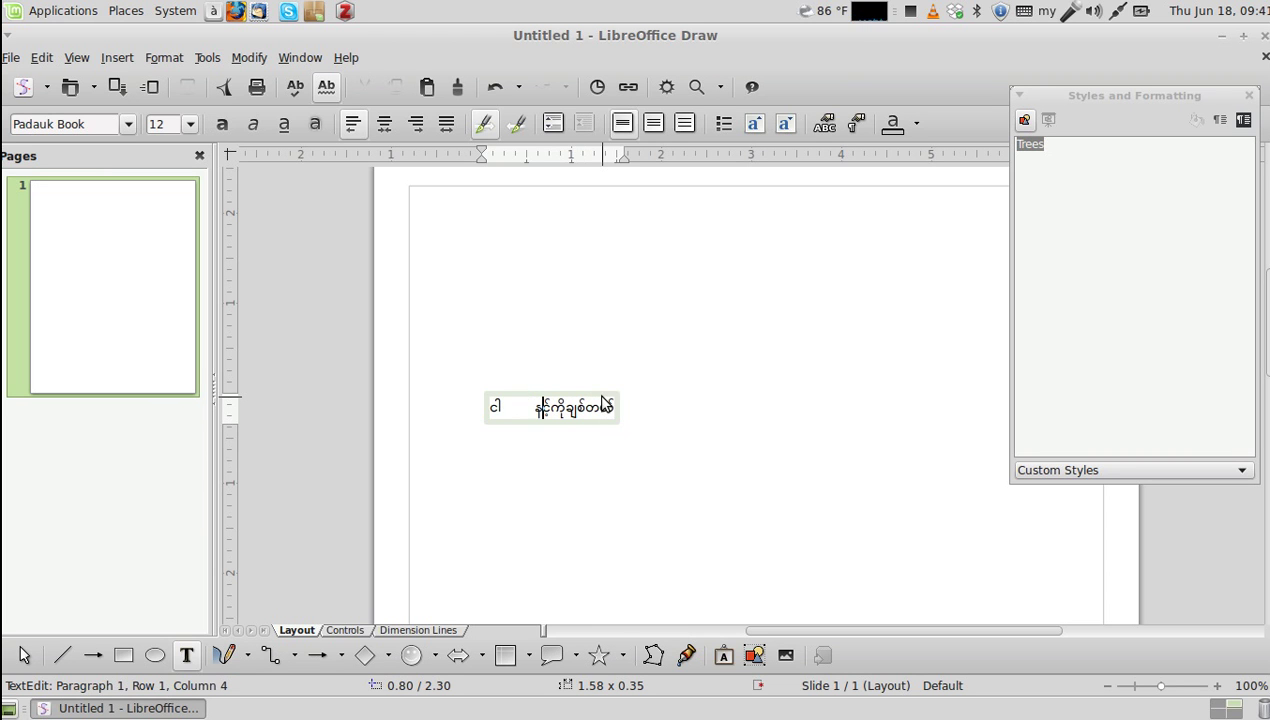
{"action": "key", "text": "Tab"}
{"action": "key", "text": "Right"}
{"action": "key", "text": "Right"}
{"action": "key", "text": "Right"}
{"action": "key", "text": "Tab"}
{"action": "key", "text": "Right"}
{"action": "key", "text": "Right"}
{"action": "key", "text": "Tab"}
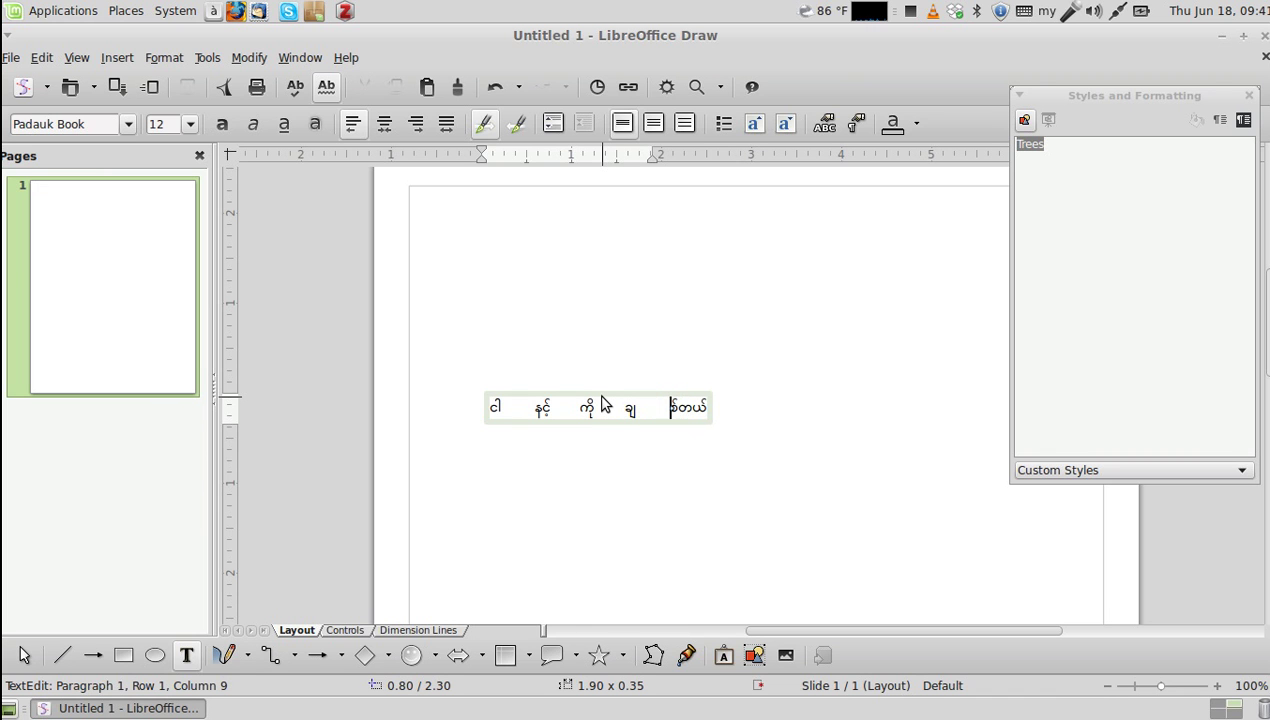
{"action": "key", "text": "BackSpace"}
{"action": "key", "text": "Right"}
{"action": "key", "text": "Right"}
{"action": "key", "text": "Tab"}
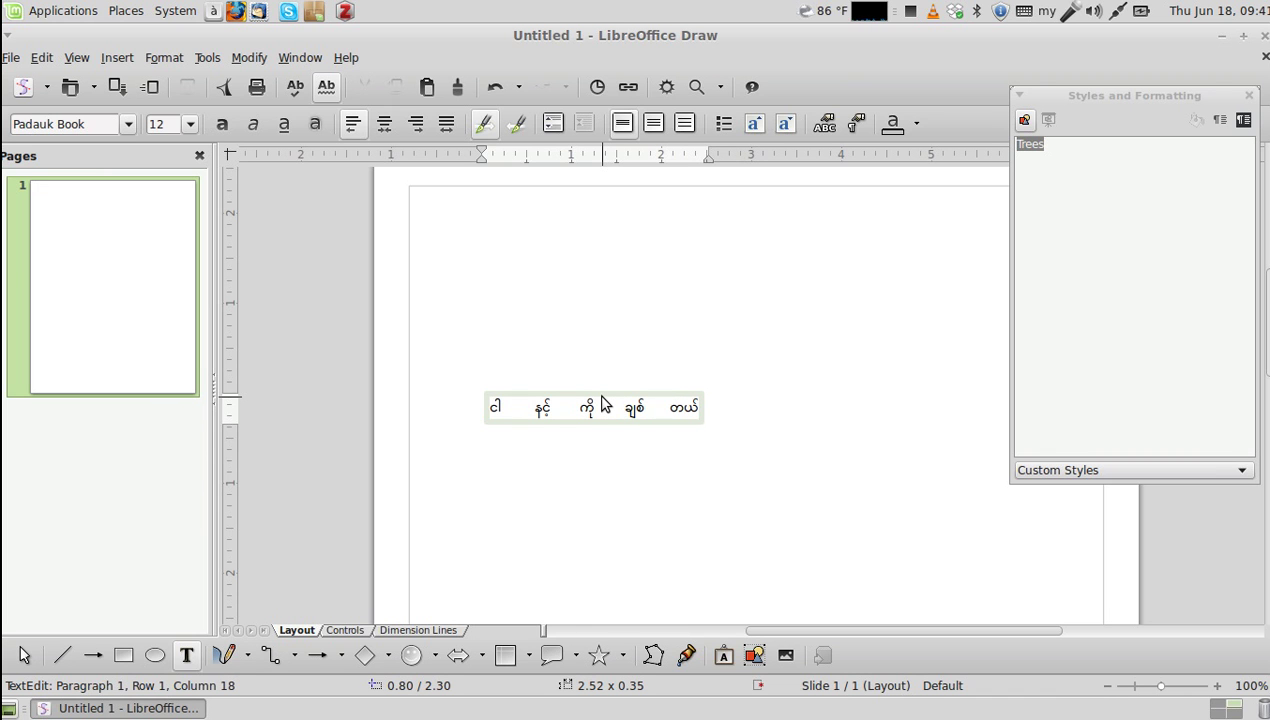
{"action": "left_click", "coordinate": [488, 402]}
{"action": "key", "text": "alt+shift"}
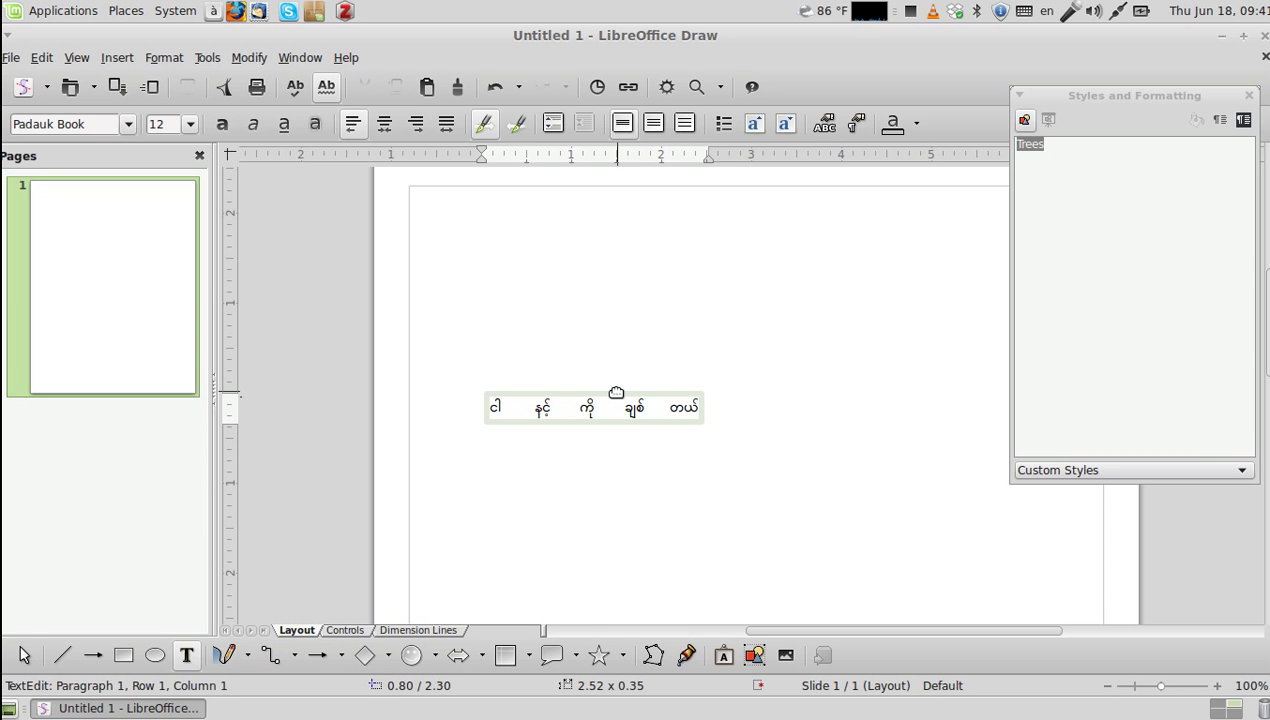
Step: Add the tab-separated gloss line '1ps 2ps-O to.love RLS' above the Burmese words
{"action": "key", "text": "Return"}
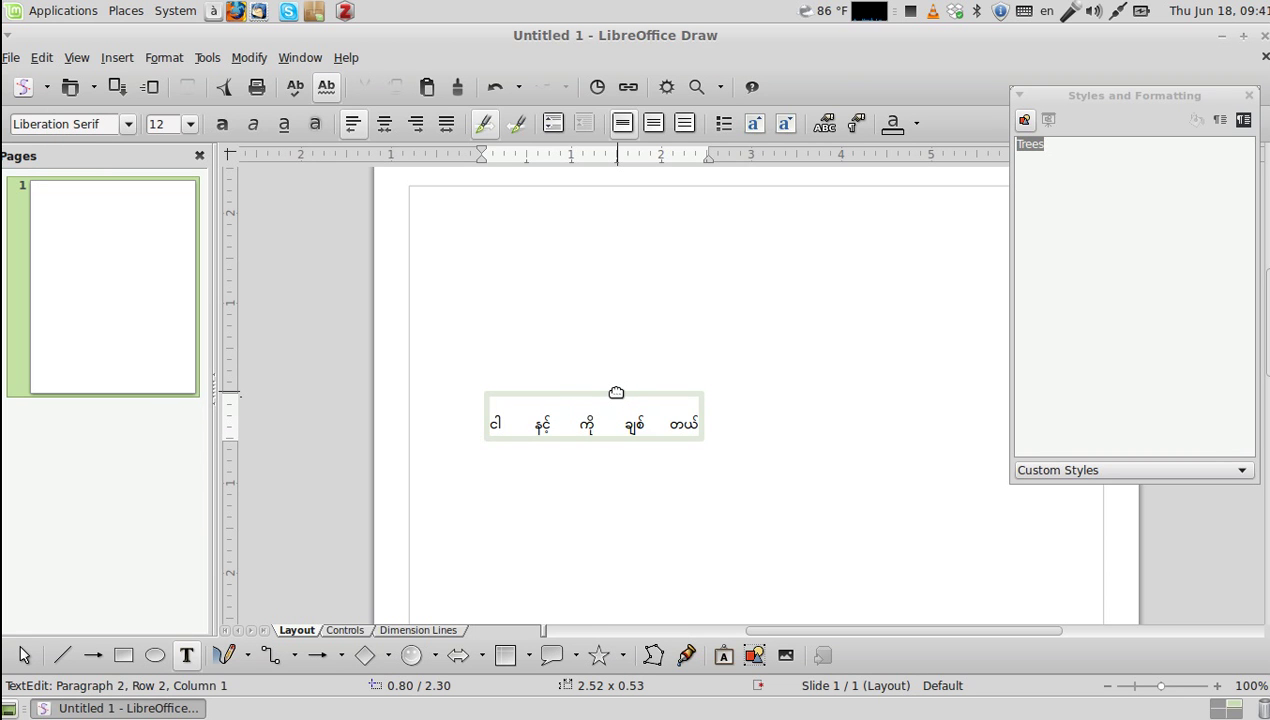
{"action": "type", "text": "ps"}
{"action": "type", "text": "2P"}
{"action": "key", "text": "Right"}
{"action": "key", "text": "BackSpace"}
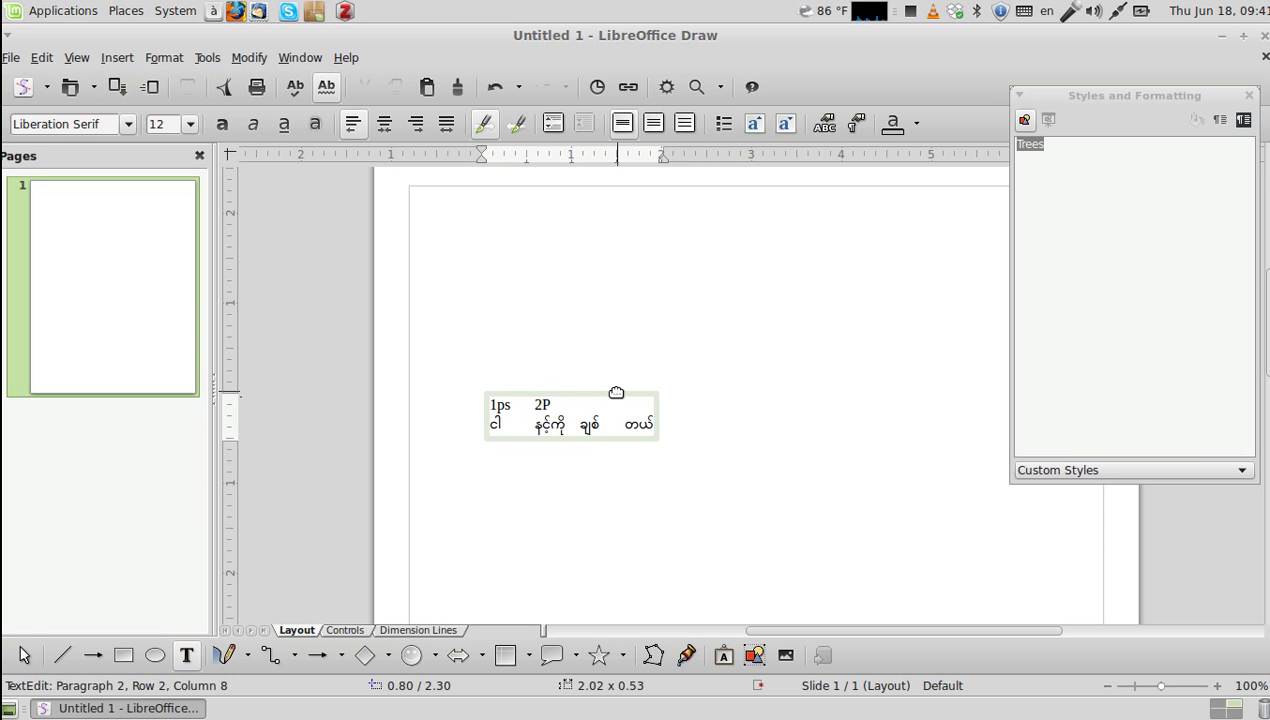
{"action": "key", "text": "BackSpace"}
{"action": "type", "text": "ps-O\tto.love"}
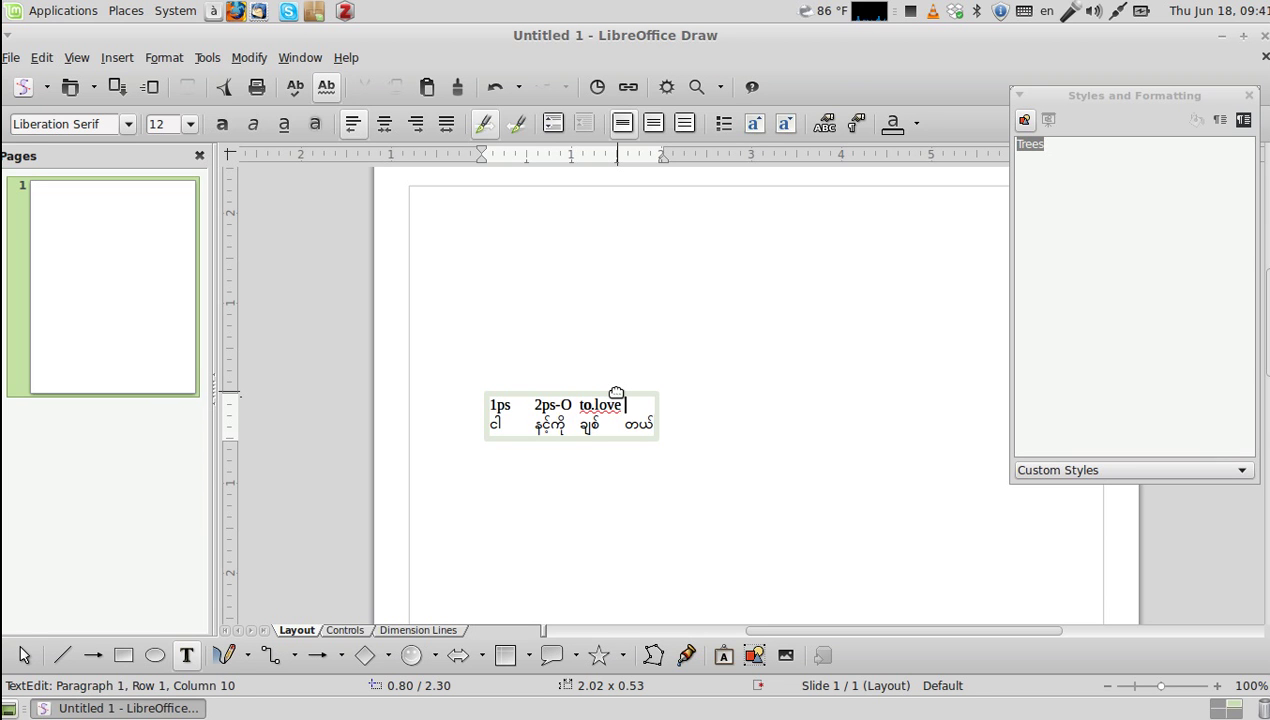
{"action": "type", "text": " RLS"}
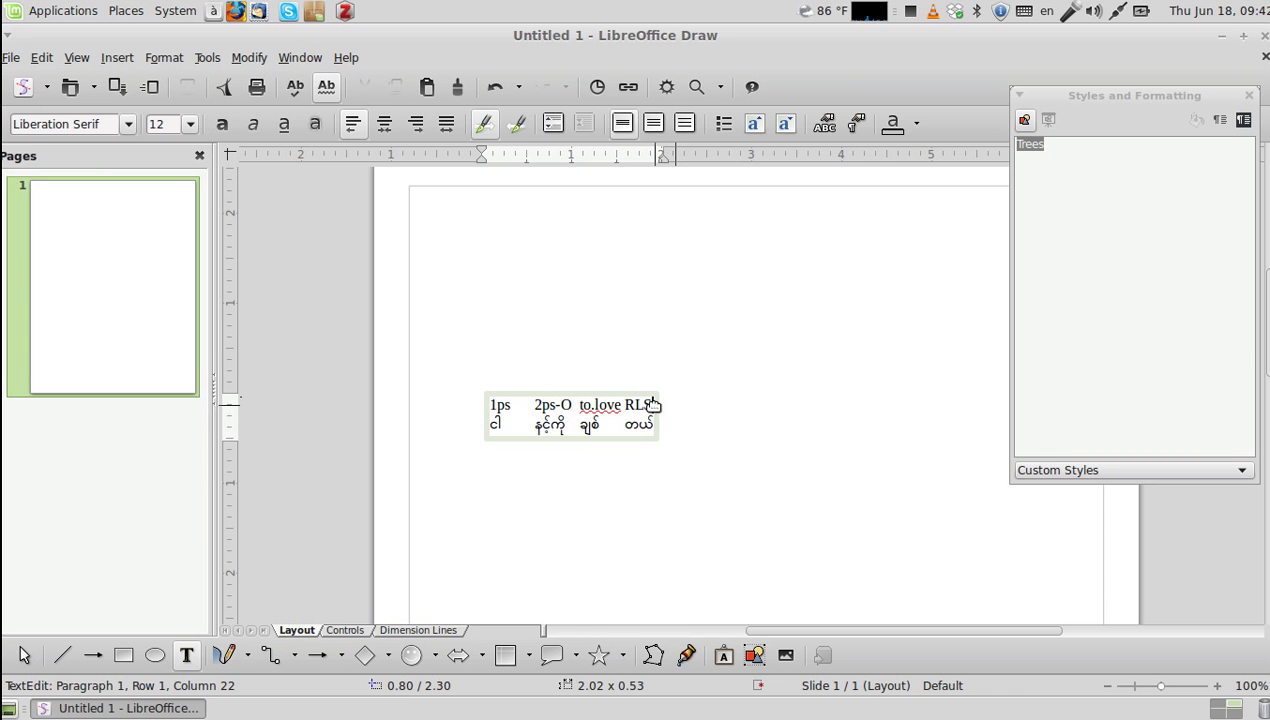
Step: Move the text box lower and further right on the page
{"action": "left_click", "coordinate": [680, 414]}
{"action": "left_click", "coordinate": [643, 403]}
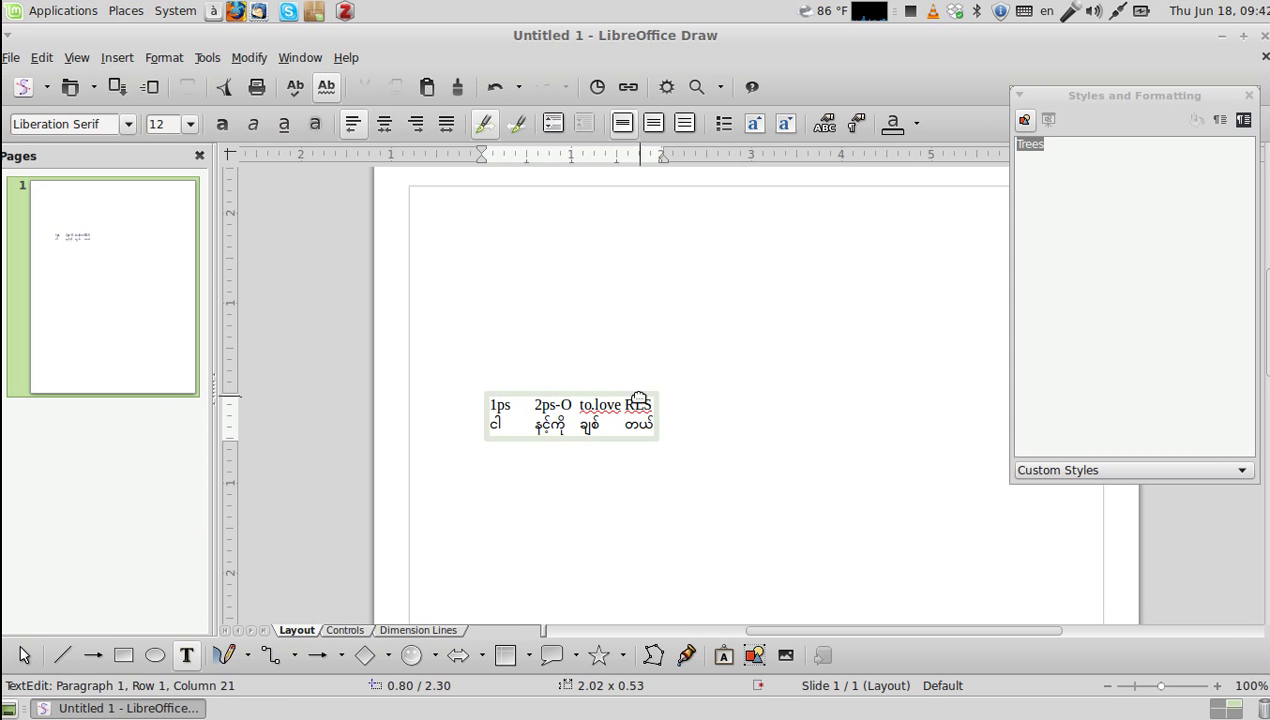
{"action": "left_click_drag", "start_coordinate": [643, 404], "coordinate": [755, 443]}
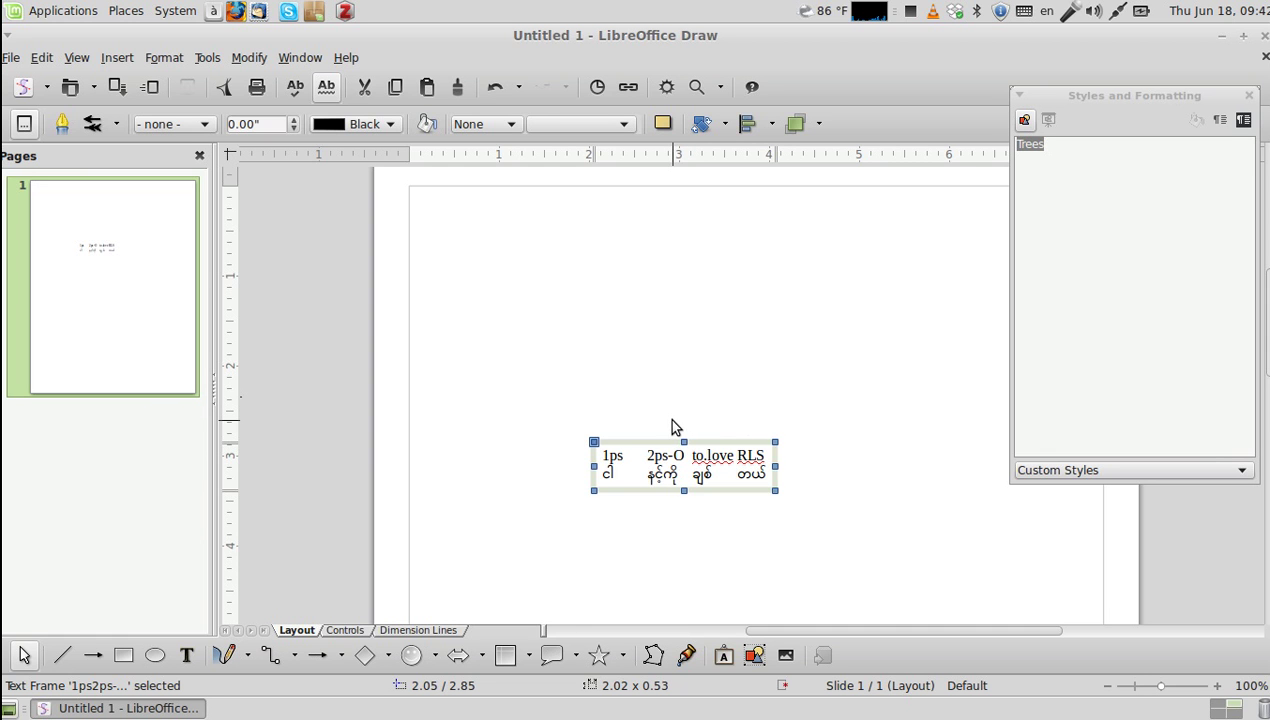
Step: Create a text label 'NP' above the 1ps gloss and nudge it into line
{"action": "left_click", "coordinate": [615, 390]}
{"action": "key", "text": "F2"}
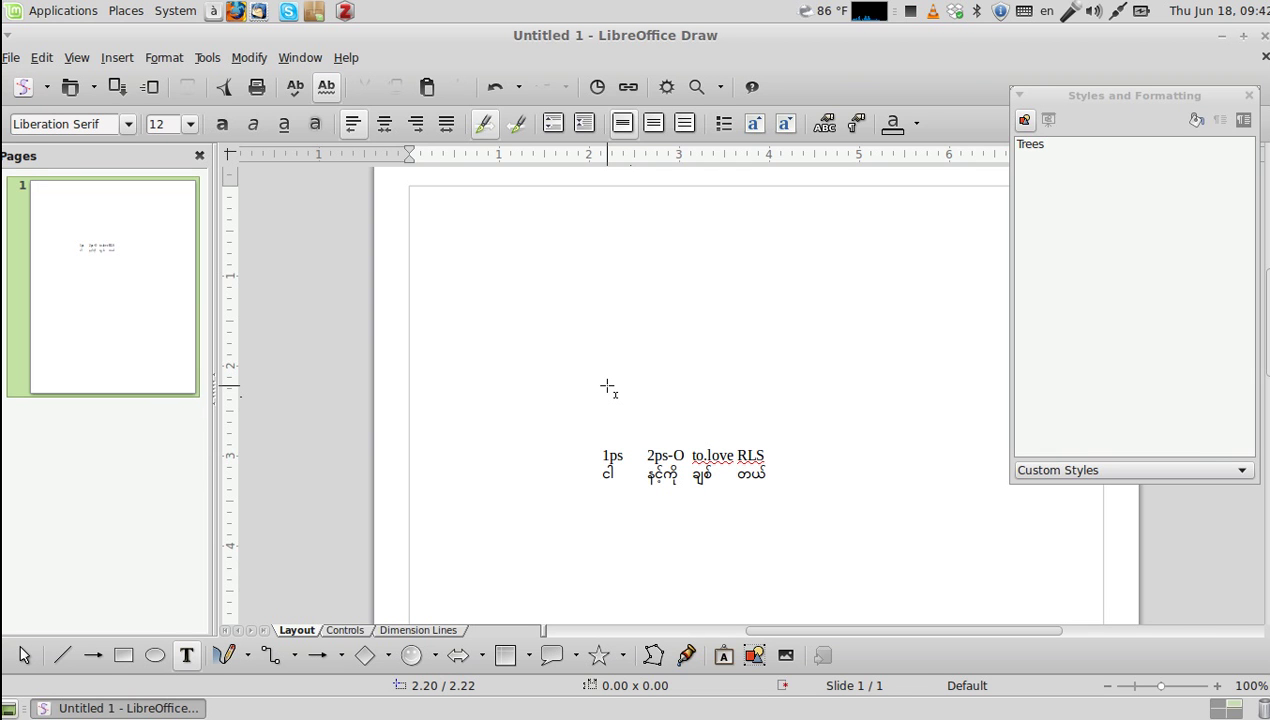
{"action": "left_click", "coordinate": [607, 386]}
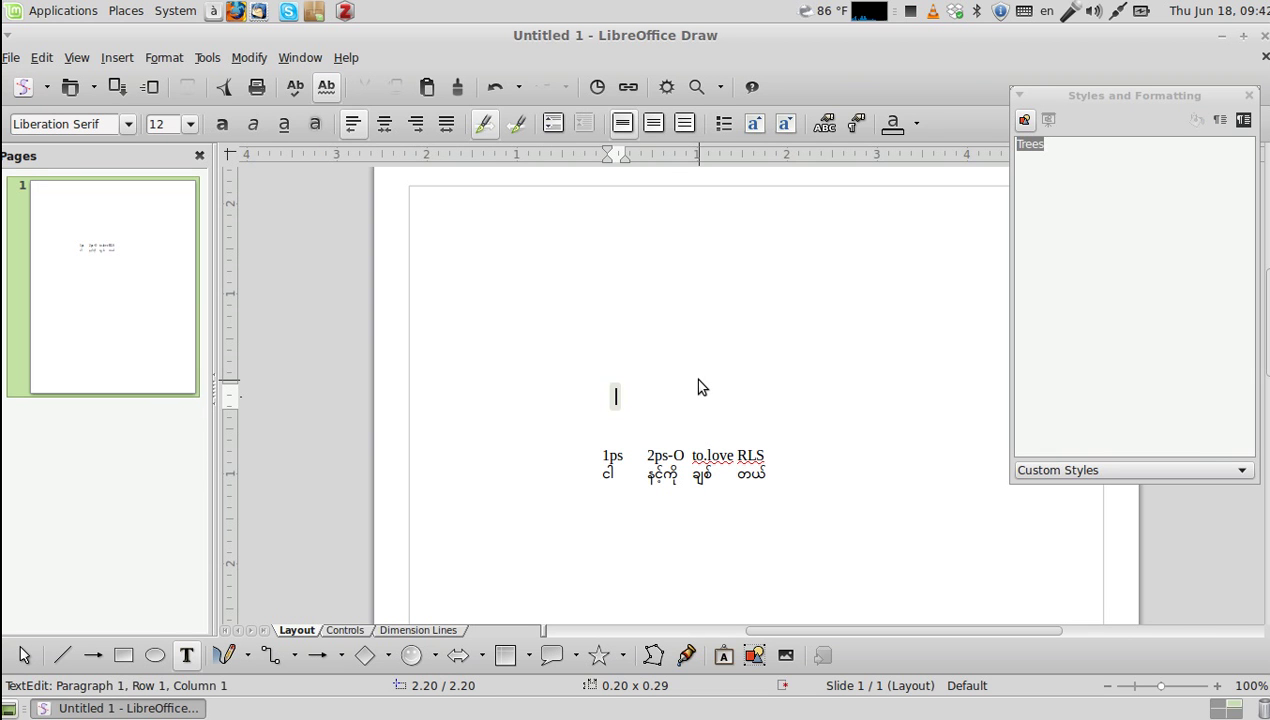
{"action": "type", "text": "NP"}
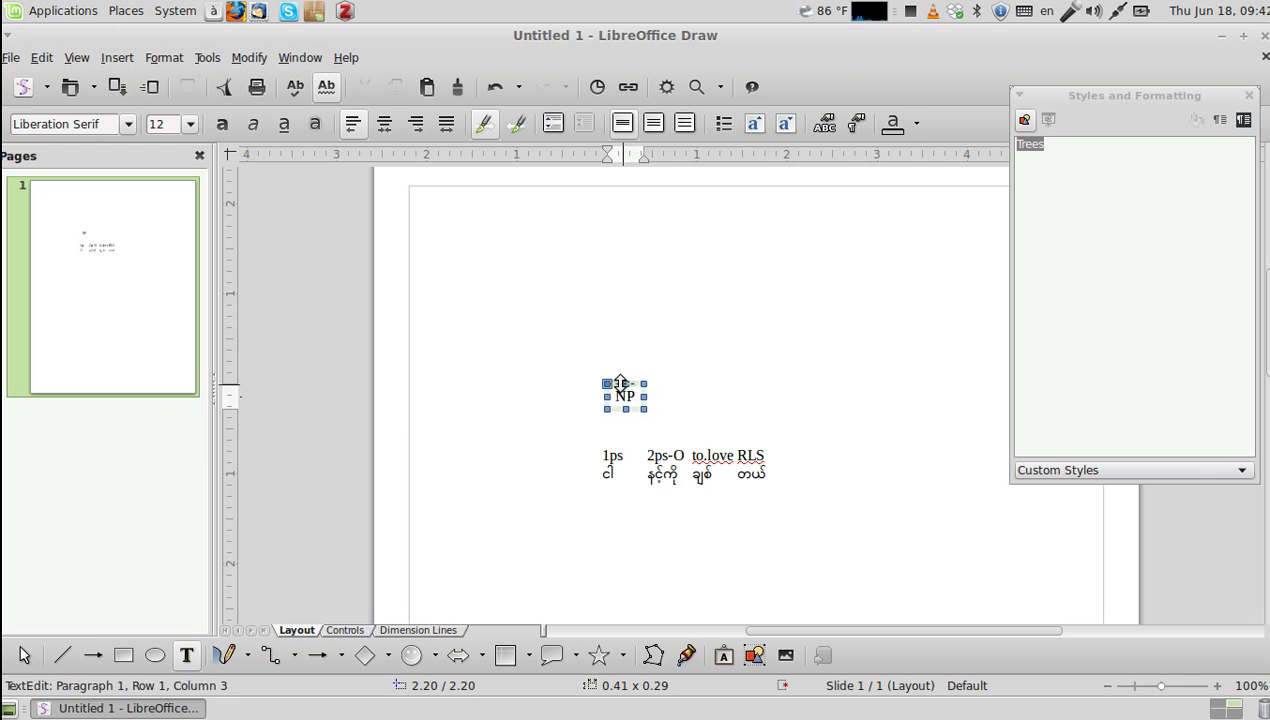
{"action": "left_click_drag", "start_coordinate": [620, 382], "coordinate": [622, 396]}
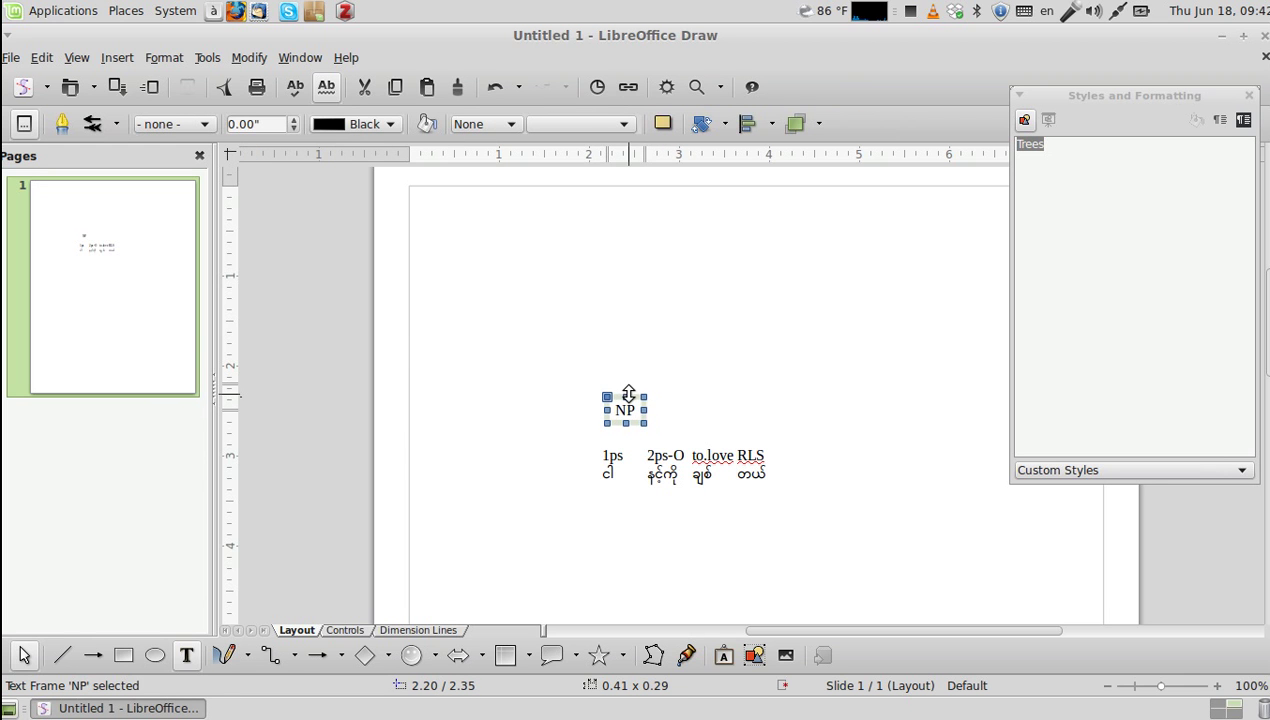
{"action": "key", "text": "Left"}
{"action": "key", "text": "Left"}
{"action": "key", "text": "Left"}
{"action": "key", "text": "Left"}
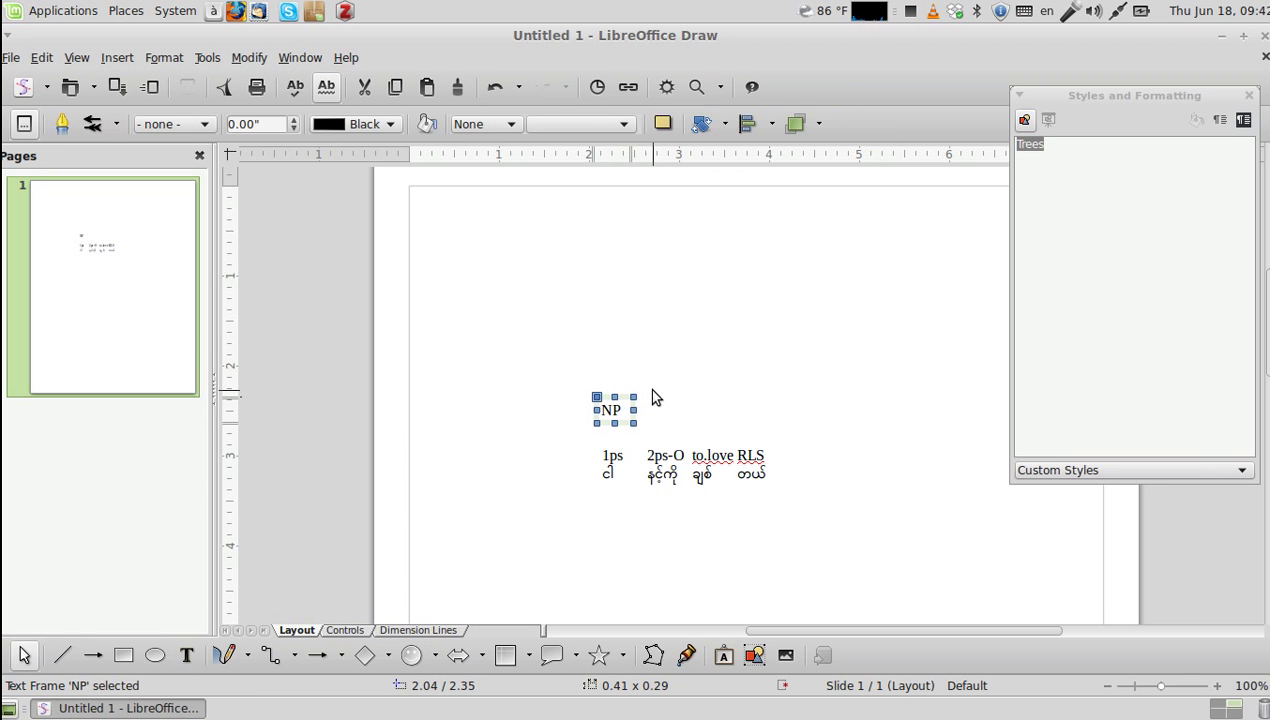
{"action": "key", "text": "Escape"}
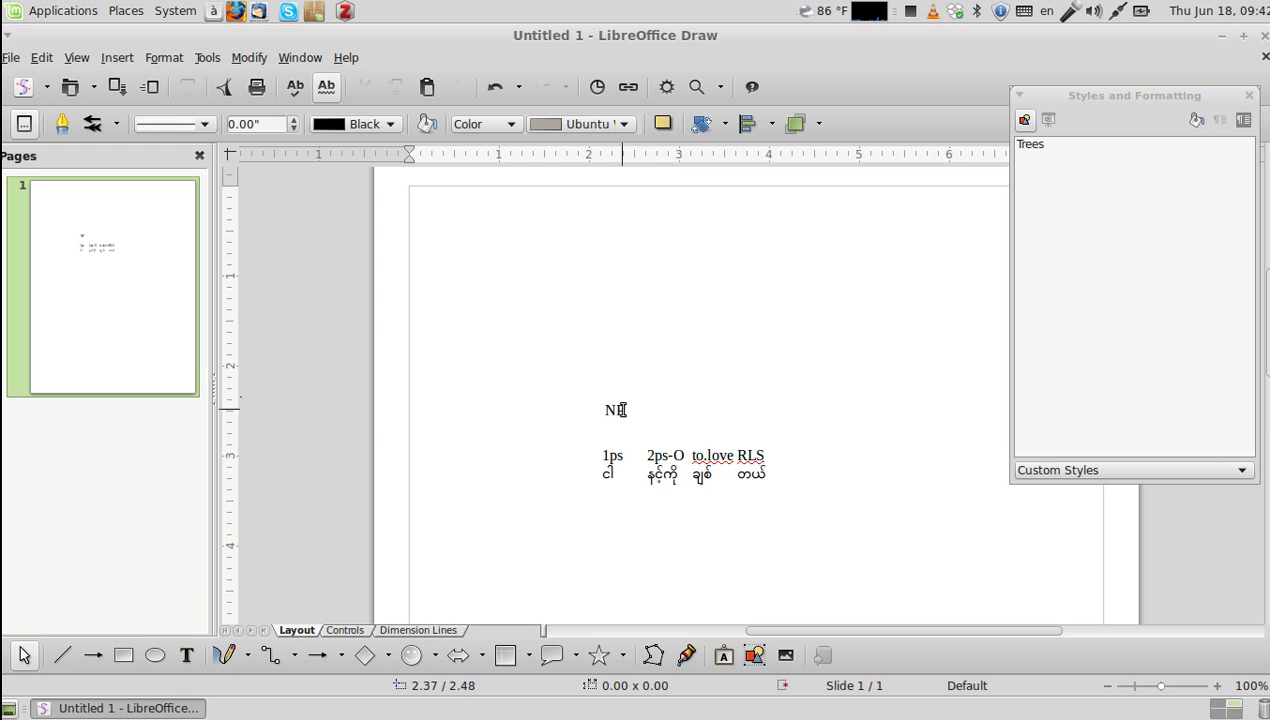
Step: Widen the label so it reads NP, NP, V, PART, tab-separated, on one line
{"action": "left_click", "coordinate": [622, 410]}
{"action": "key", "text": "Escape"}
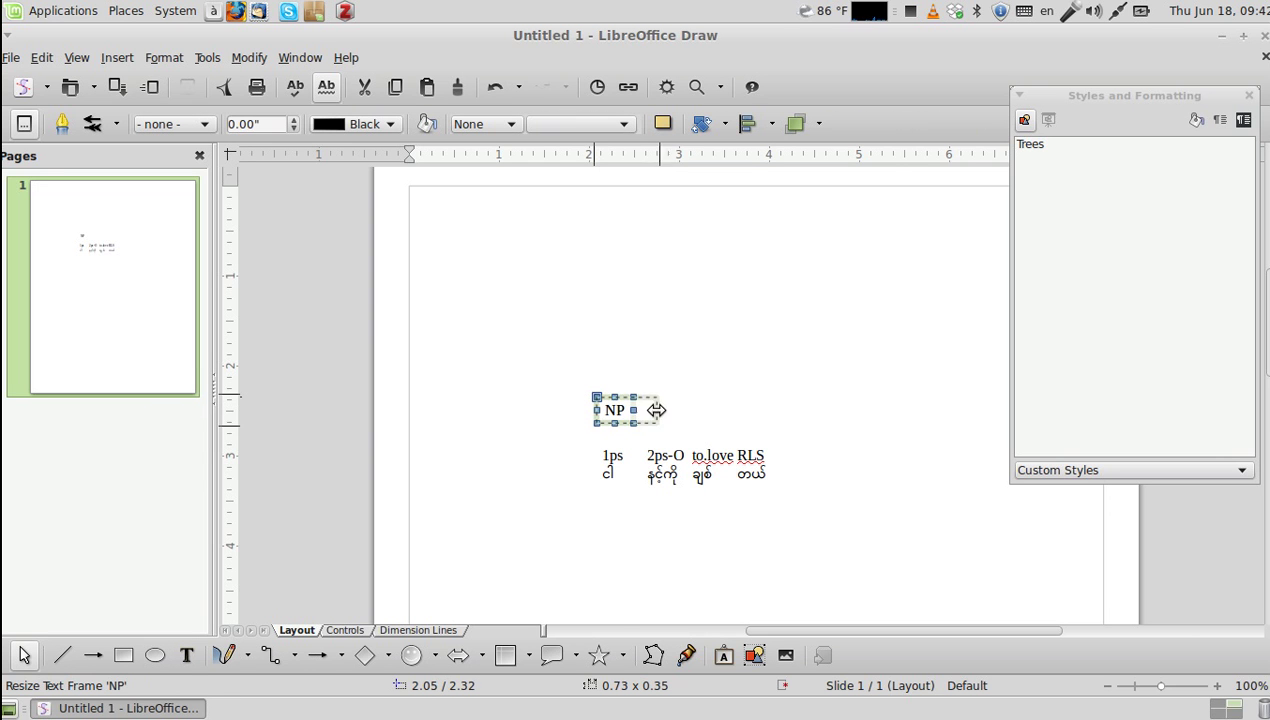
{"action": "left_click_drag", "start_coordinate": [656, 410], "coordinate": [770, 410]}
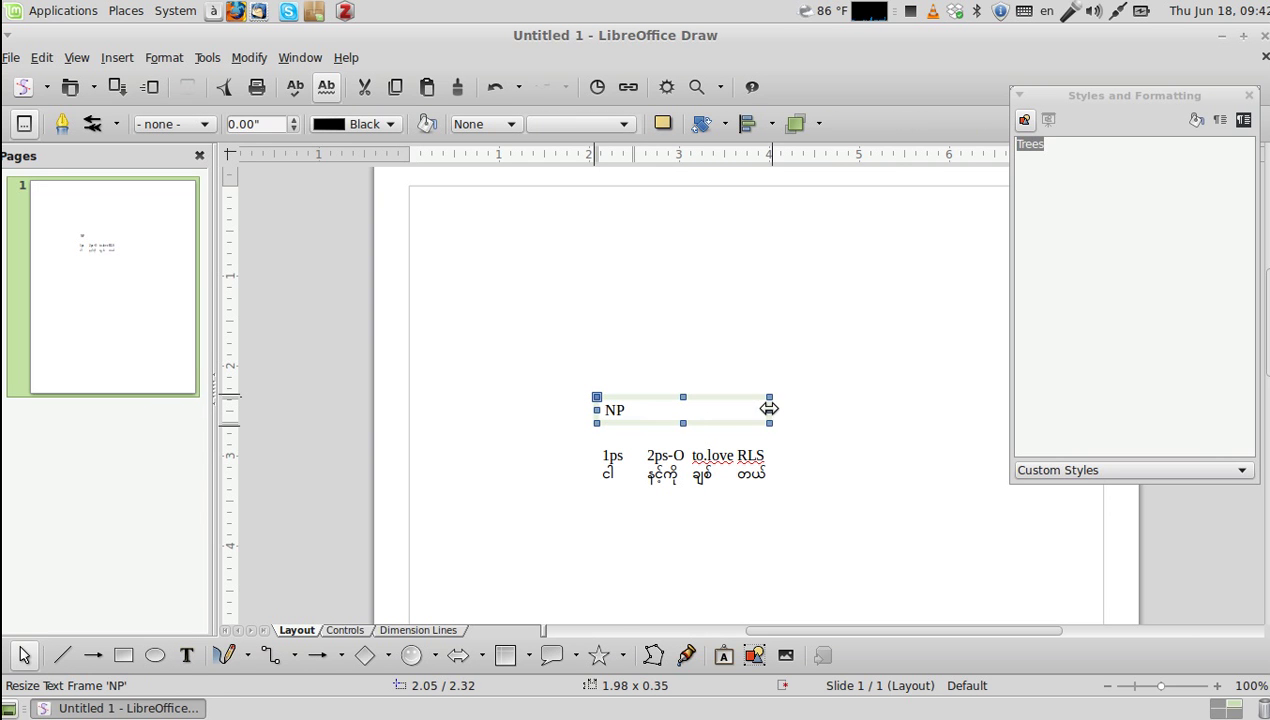
{"action": "left_click", "coordinate": [669, 414]}
{"action": "left_click", "coordinate": [609, 405]}
{"action": "left_click", "coordinate": [620, 408]}
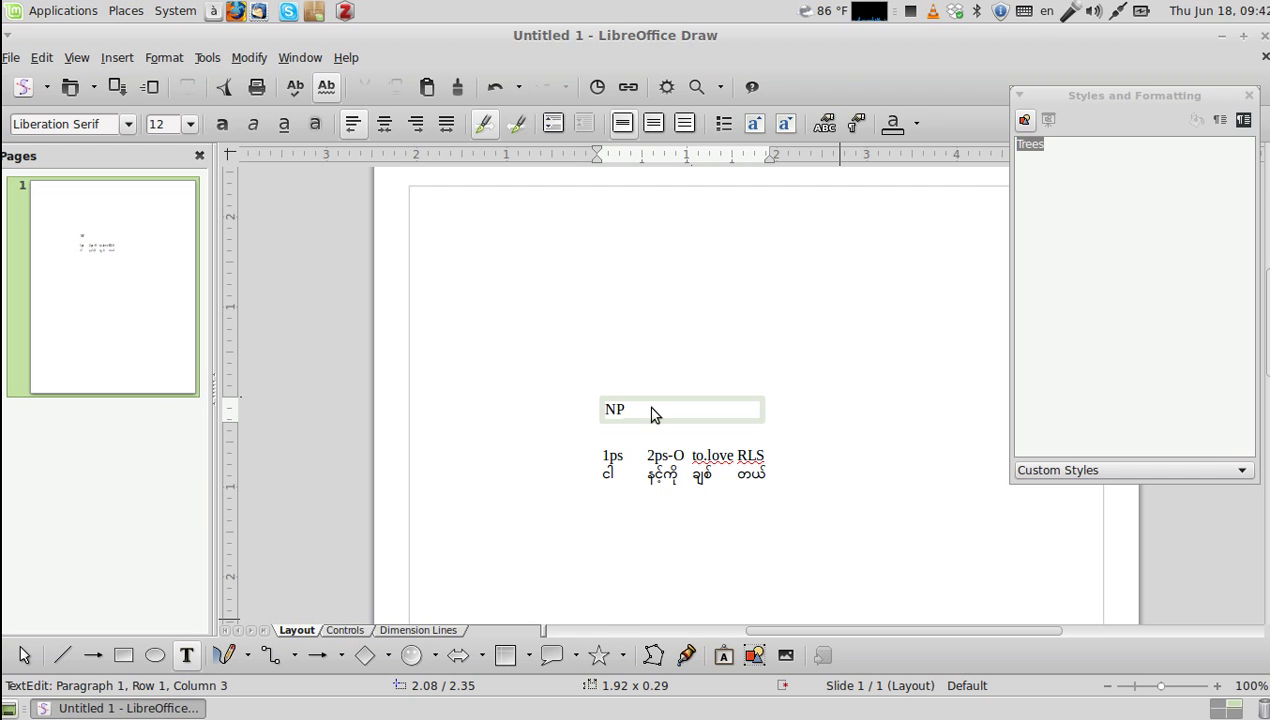
{"action": "type", "text": "NP"}
{"action": "type", "text": "V\tPART"}
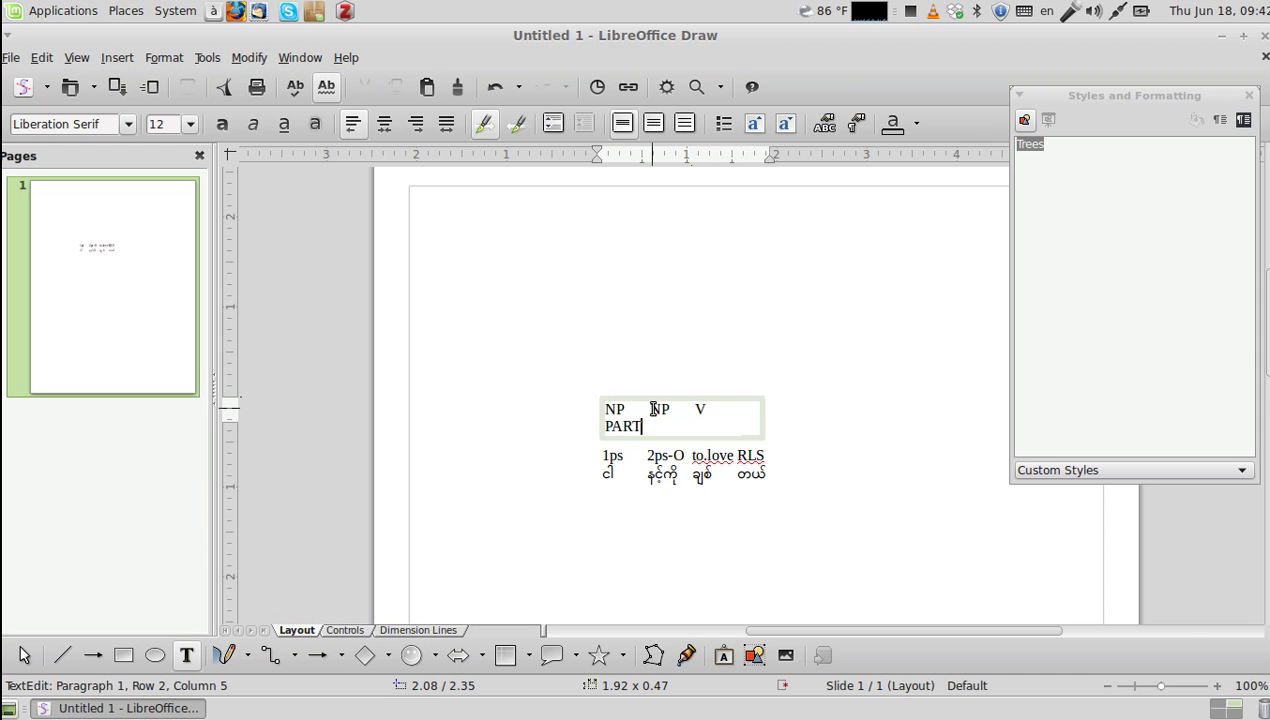
{"action": "key", "text": "Escape"}
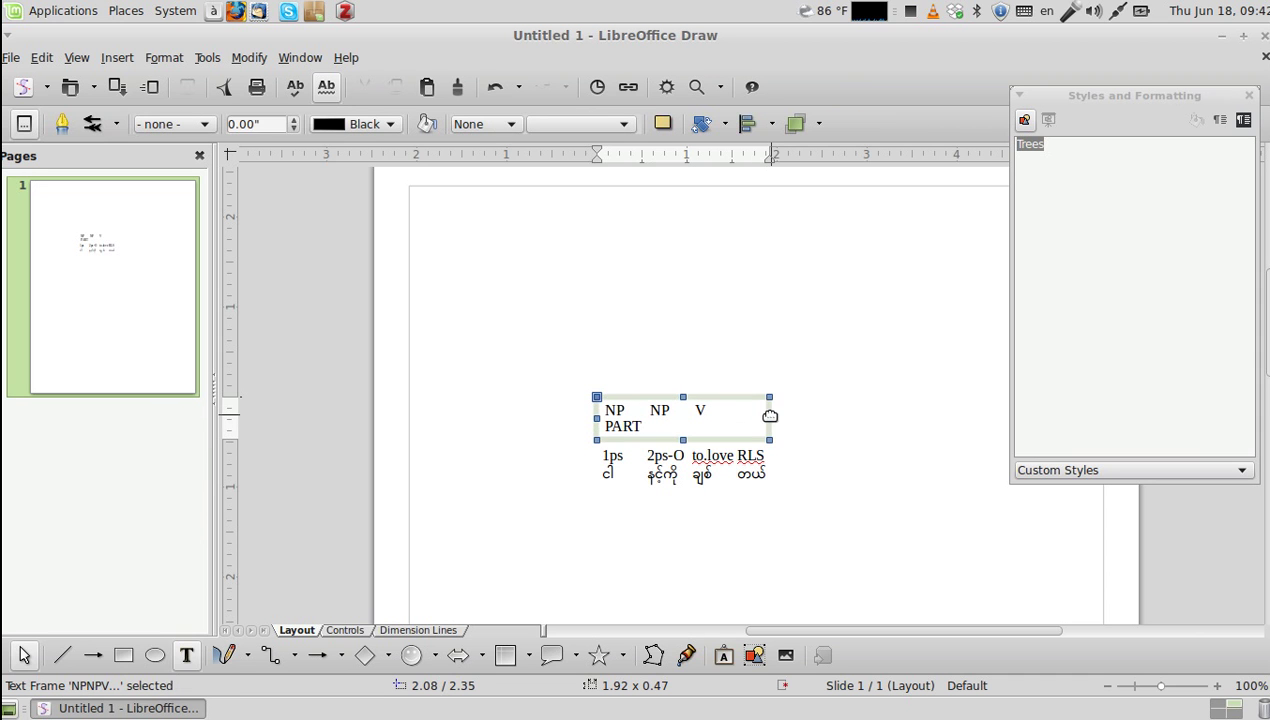
{"action": "left_click_drag", "start_coordinate": [768, 418], "coordinate": [790, 416]}
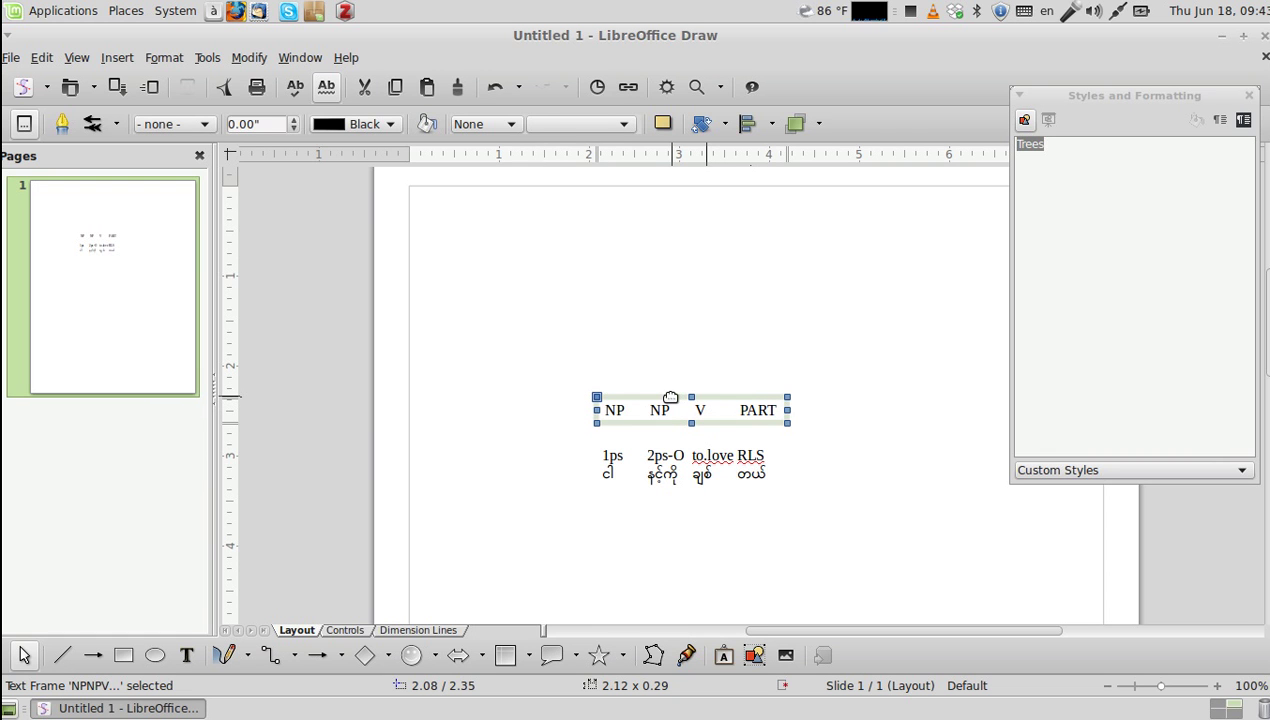
{"action": "key", "text": "Escape"}
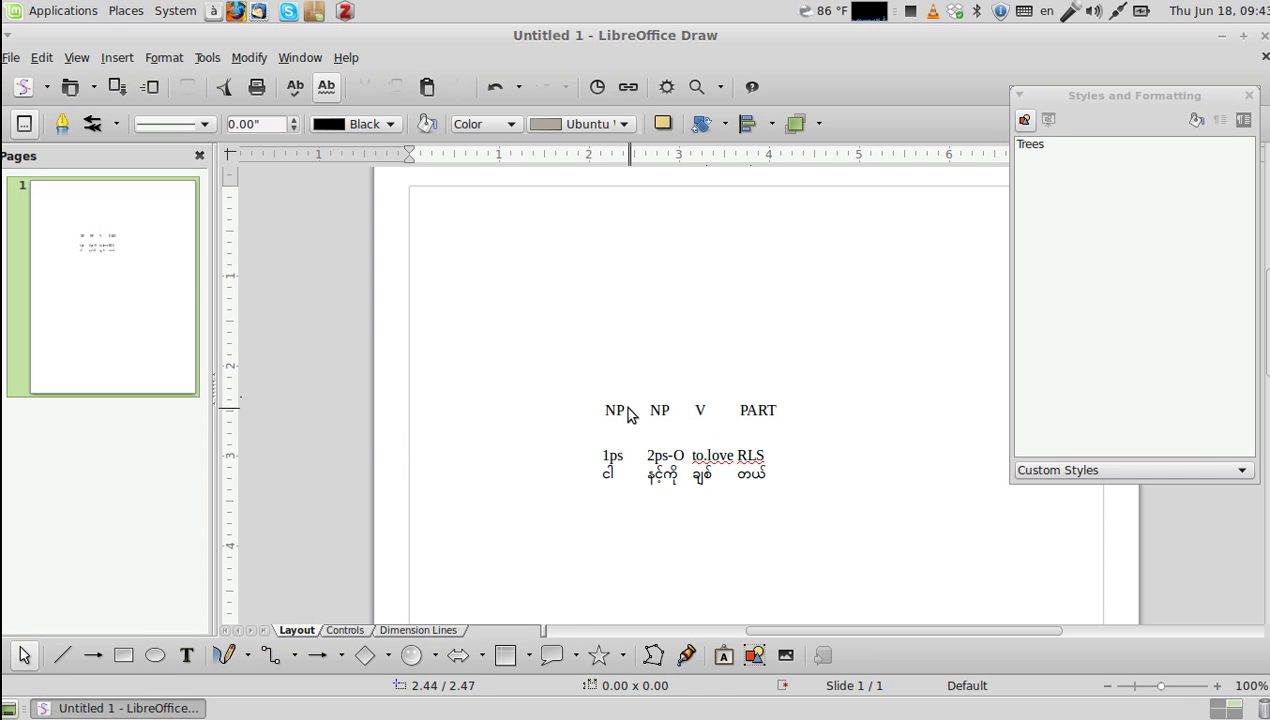
Step: Duplicate the category row and move the copy up above the original
{"action": "left_click", "coordinate": [626, 402]}
{"action": "left_click", "coordinate": [626, 396]}
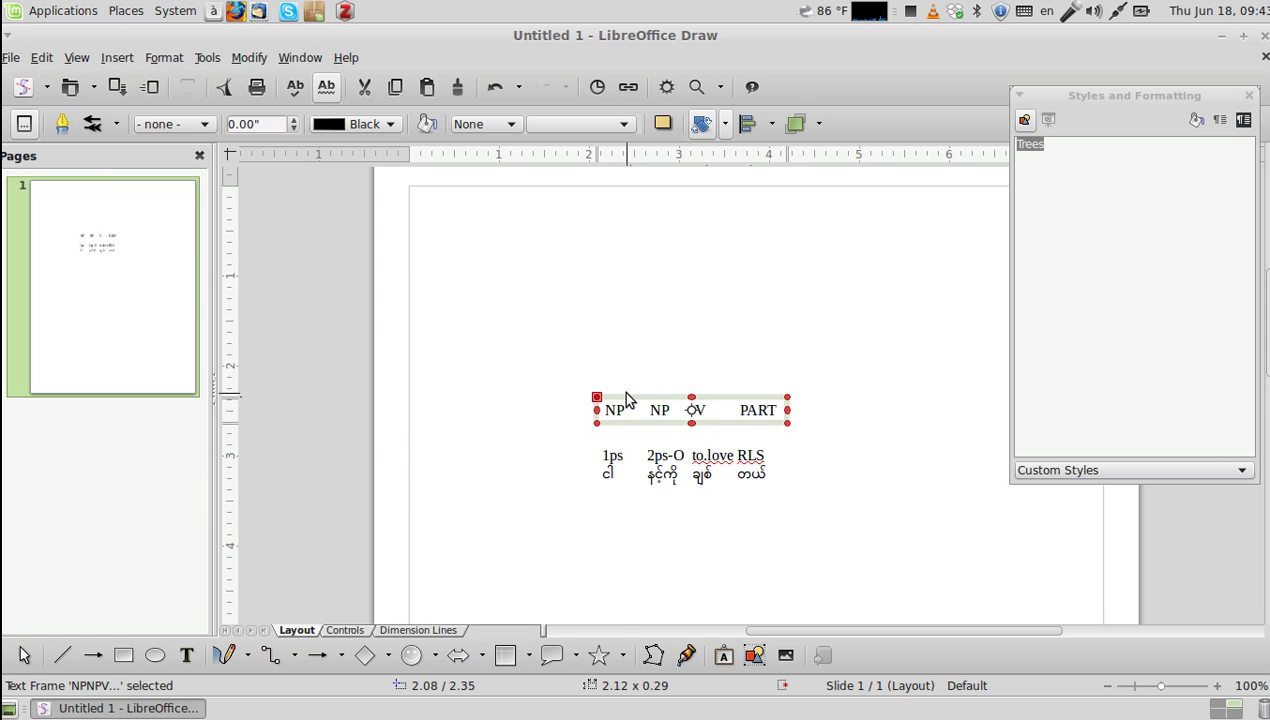
{"action": "left_click", "coordinate": [617, 378]}
{"action": "key", "text": "Tab"}
{"action": "key", "text": "ctrl+c"}
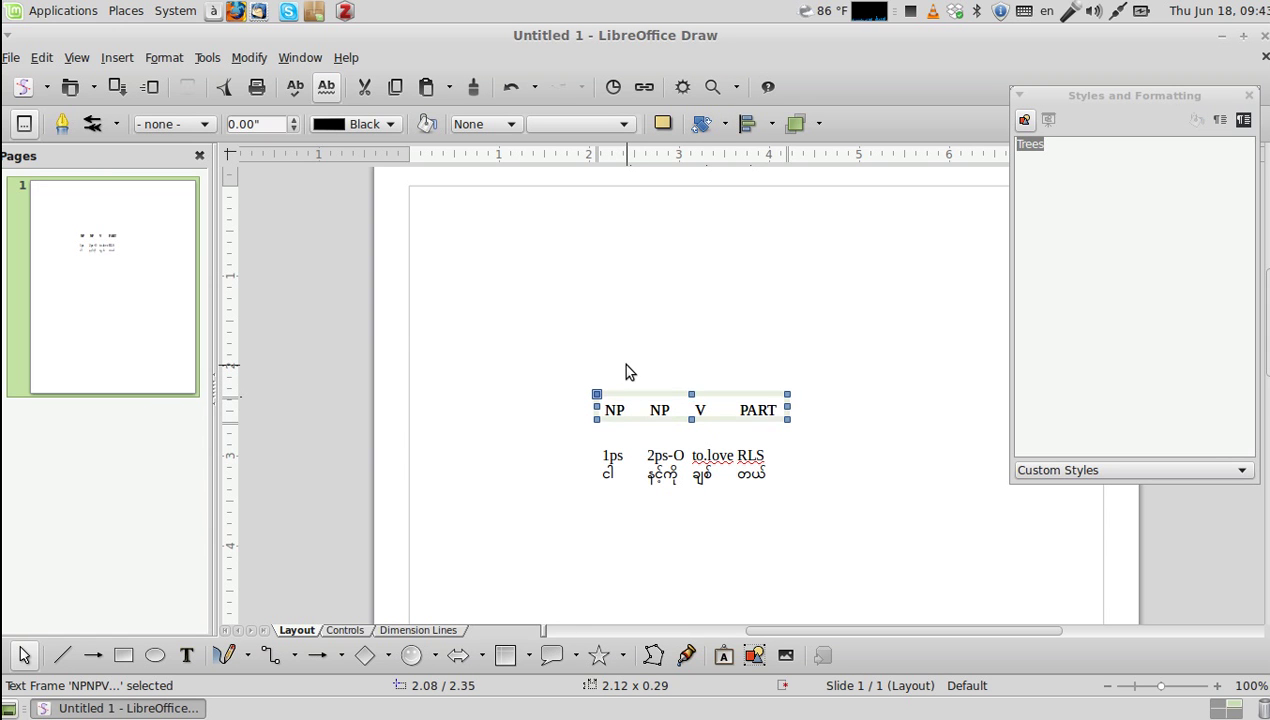
{"action": "key", "text": "ctrl+v"}
{"action": "key", "text": "Up"}
{"action": "key", "text": "Up"}
{"action": "key", "text": "Up"}
{"action": "key", "text": "Up"}
{"action": "key", "text": "Up"}
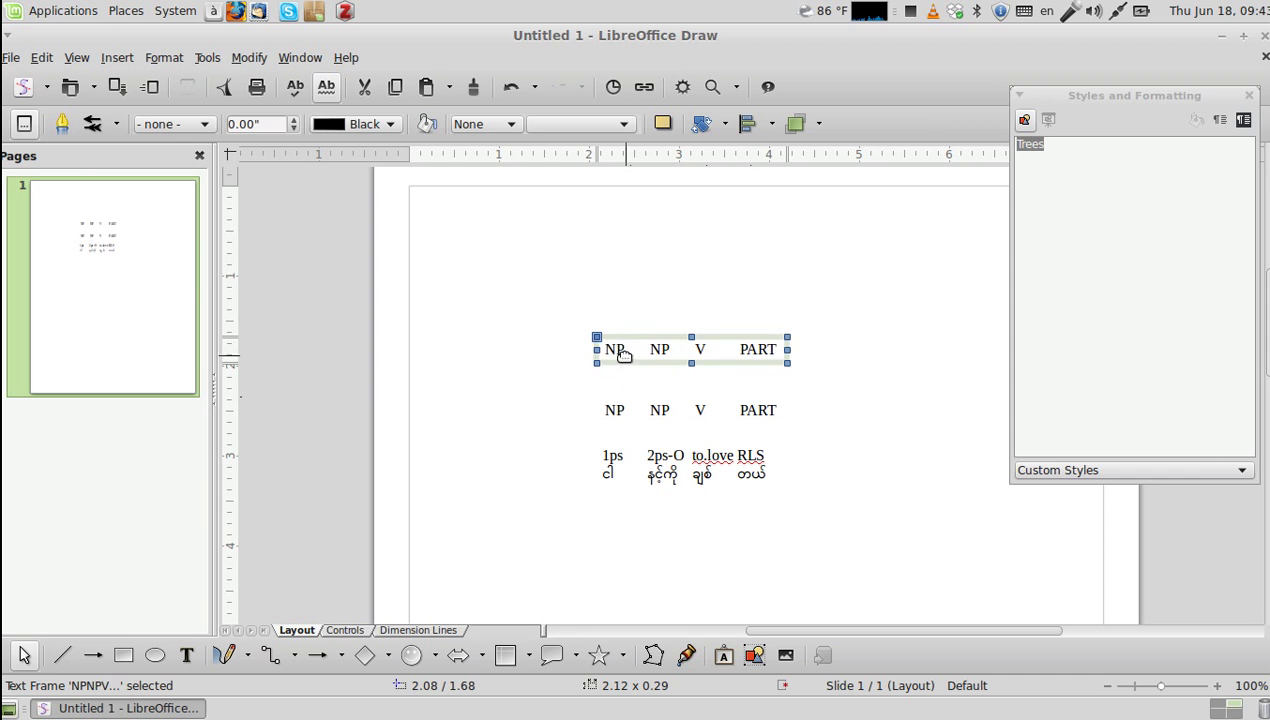
Step: Edit the copy to read 'NP VP', with VP tabbed over the verb, and narrow the box
{"action": "left_click", "coordinate": [621, 350]}
{"action": "double_click", "coordinate": [619, 349]}
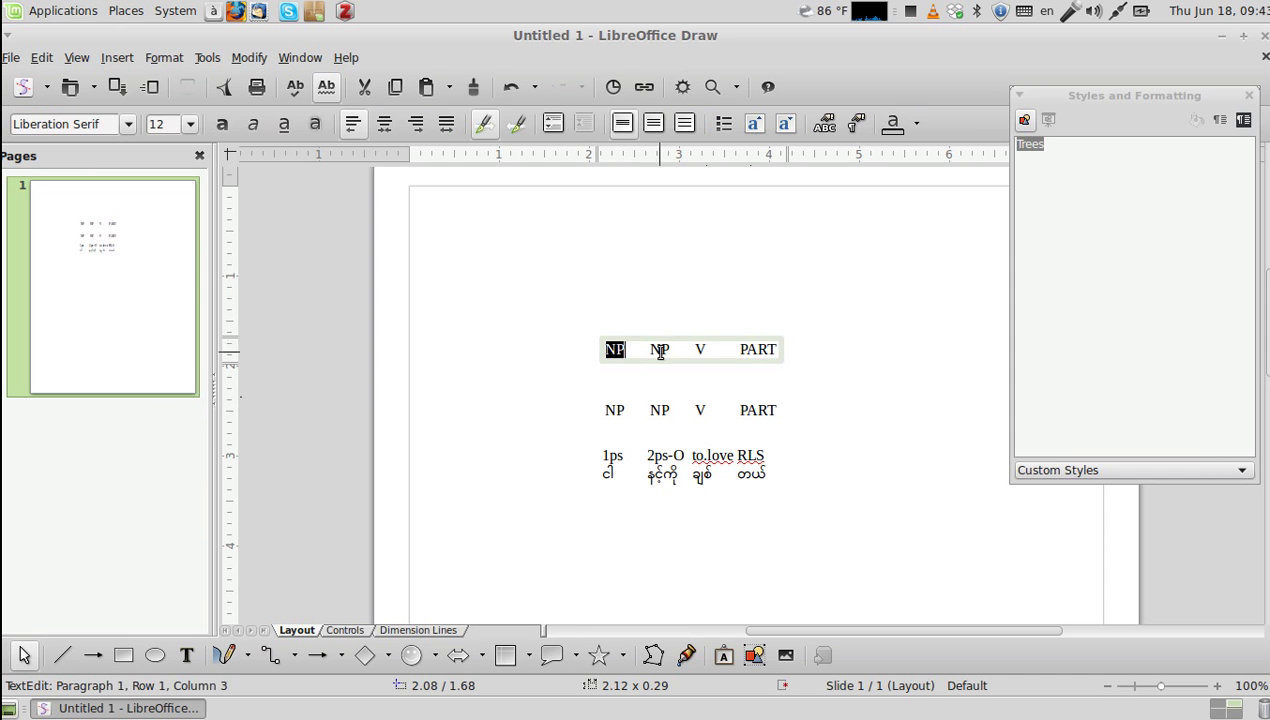
{"action": "key", "text": "Right"}
{"action": "key", "text": "Right"}
{"action": "key", "text": "Right"}
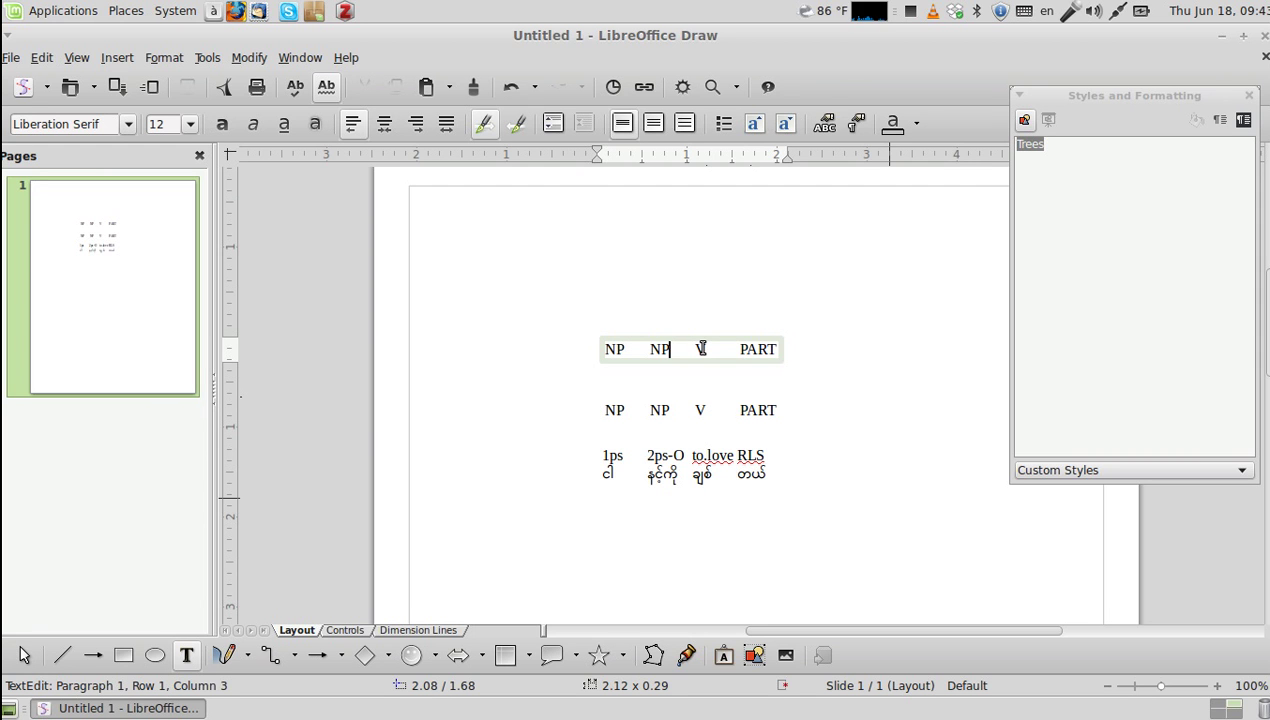
{"action": "key", "text": "BackSpace"}
{"action": "key", "text": "BackSpace"}
{"action": "key", "text": "BackSpace"}
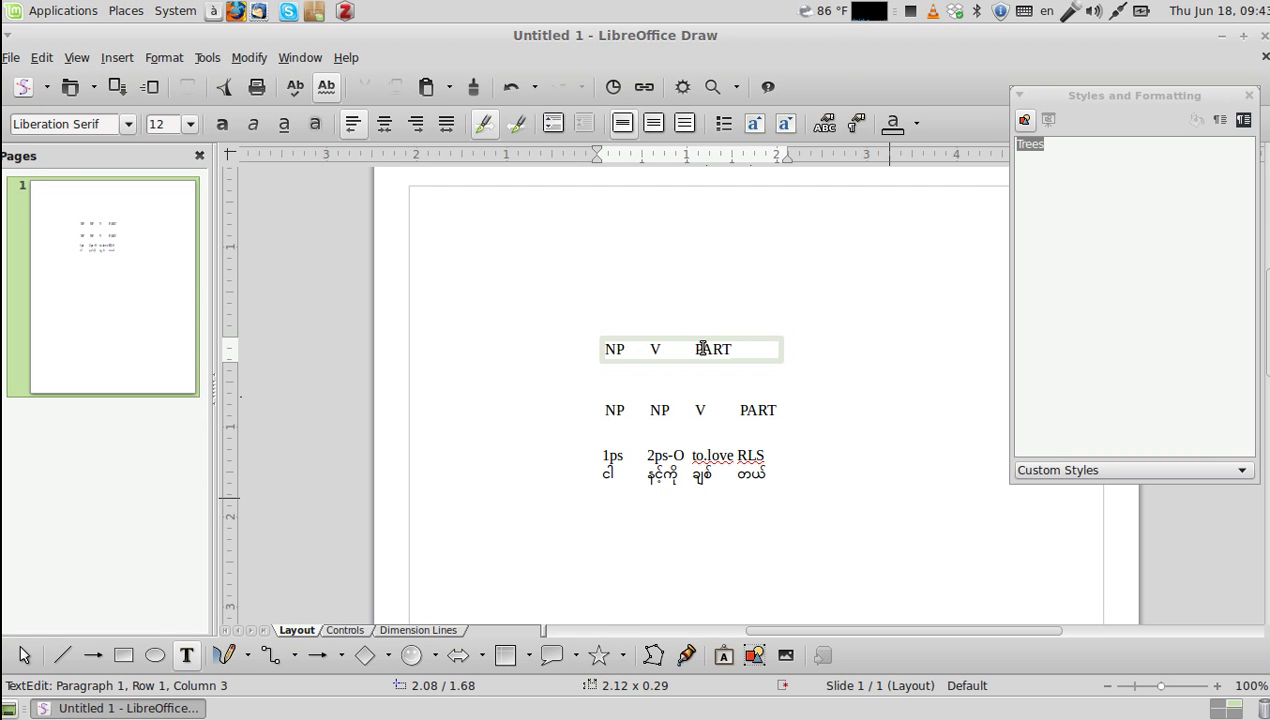
{"action": "key", "text": "Right"}
{"action": "key", "text": "Right"}
{"action": "key", "text": "Tab"}
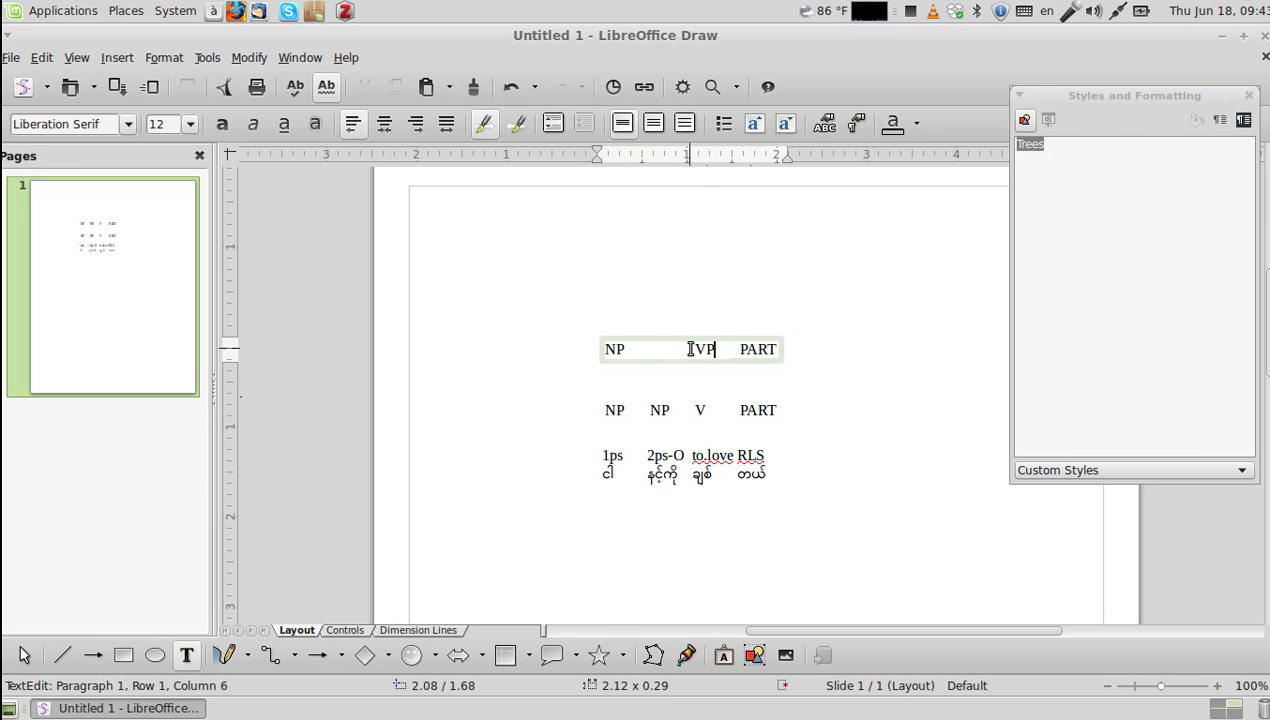
{"action": "key", "text": "BackSpace"}
{"action": "key", "text": "BackSpace"}
{"action": "key", "text": "BackSpace"}
{"action": "key", "text": "BackSpace"}
{"action": "key", "text": "BackSpace"}
{"action": "left_click", "coordinate": [784, 349]}
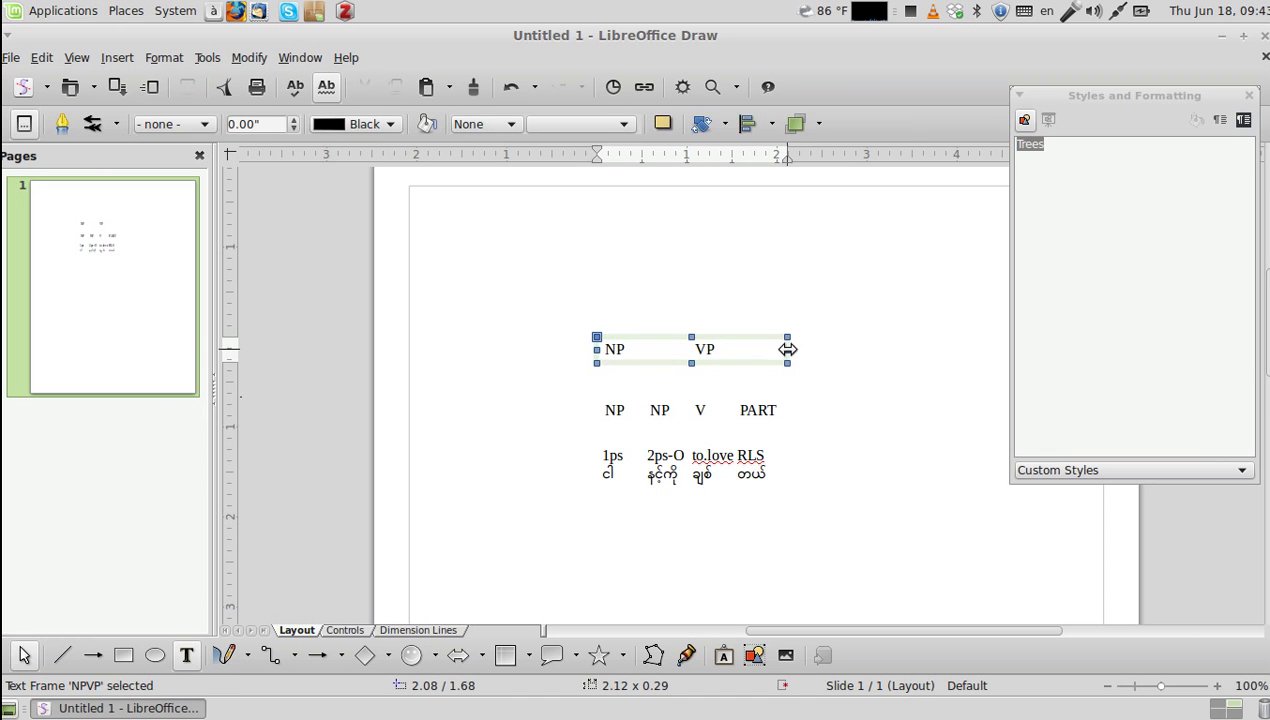
{"action": "left_click_drag", "start_coordinate": [786, 349], "coordinate": [729, 349]}
Step: Change the first NP of the lower category row to 'Pro'
{"action": "left_click", "coordinate": [612, 408]}
{"action": "key", "text": "Right"}
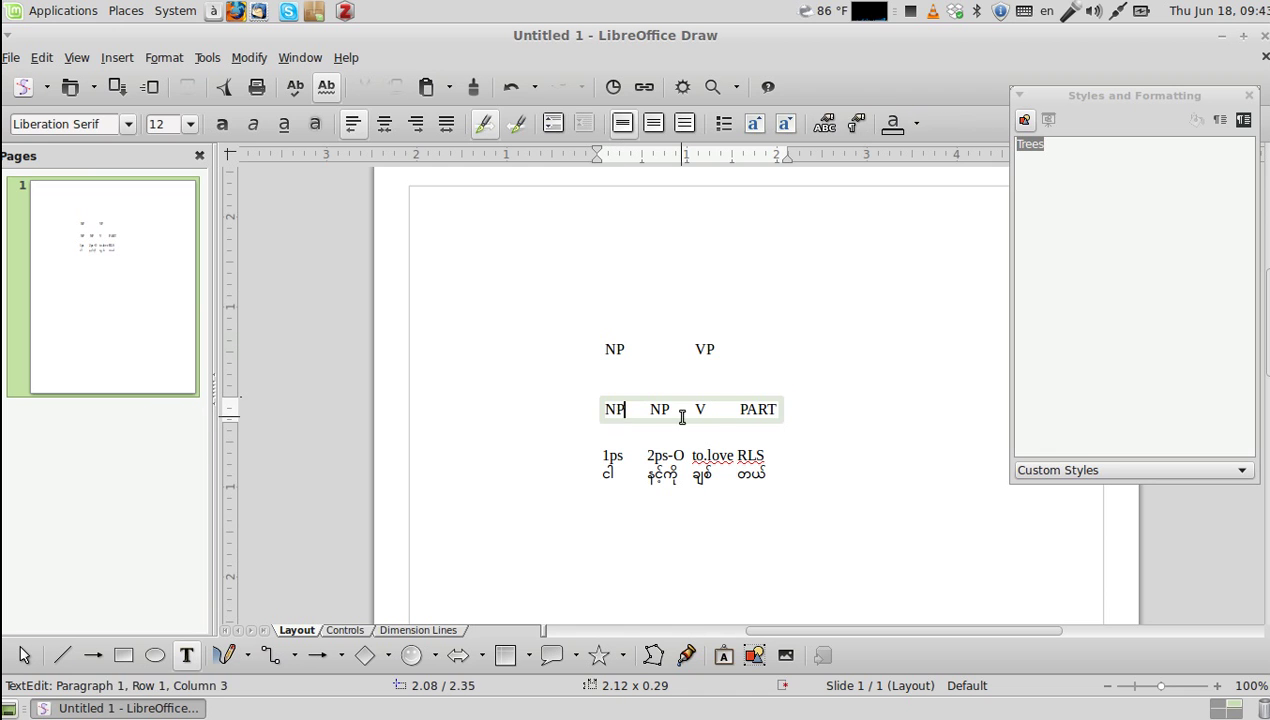
{"action": "key", "text": "BackSpace"}
{"action": "key", "text": "BackSpace"}
{"action": "type", "text": "Pro"}
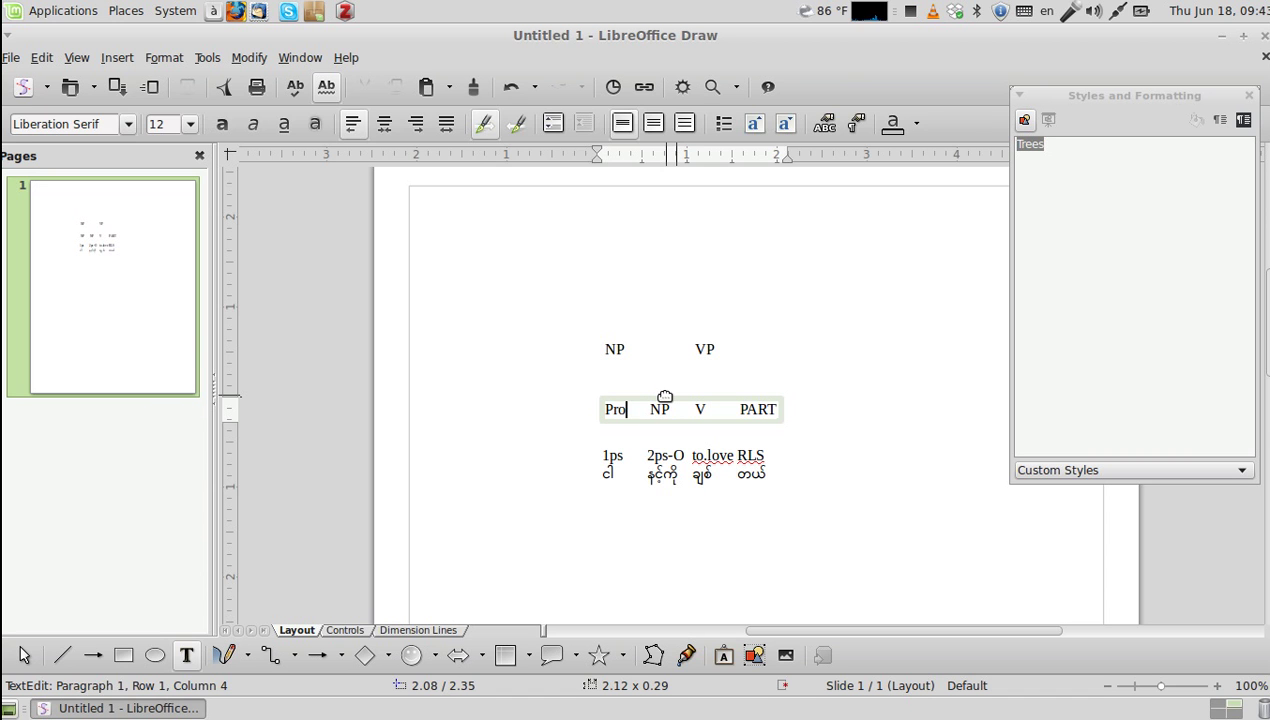
{"action": "left_click", "coordinate": [665, 397]}
{"action": "left_click", "coordinate": [663, 320]}
Step: Show the Gluepoints toolbar and switch to inserting new glue points
{"action": "left_click", "coordinate": [645, 454]}
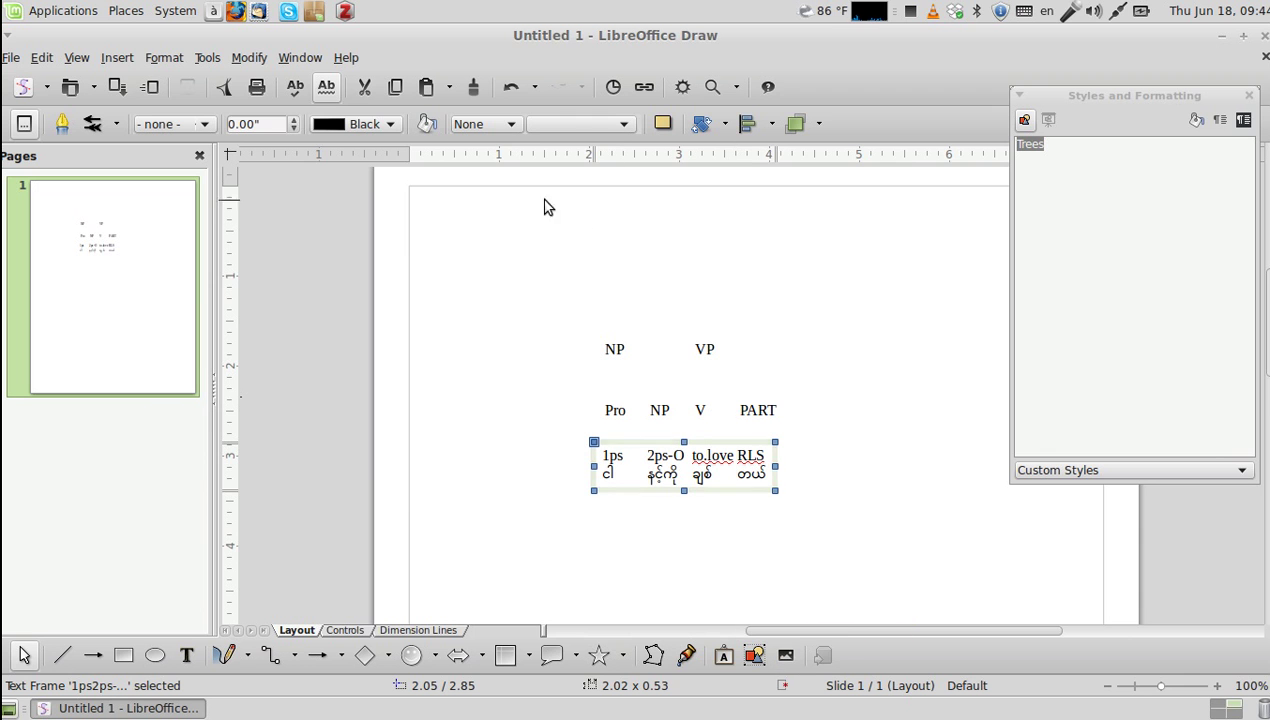
{"action": "left_click", "coordinate": [199, 62]}
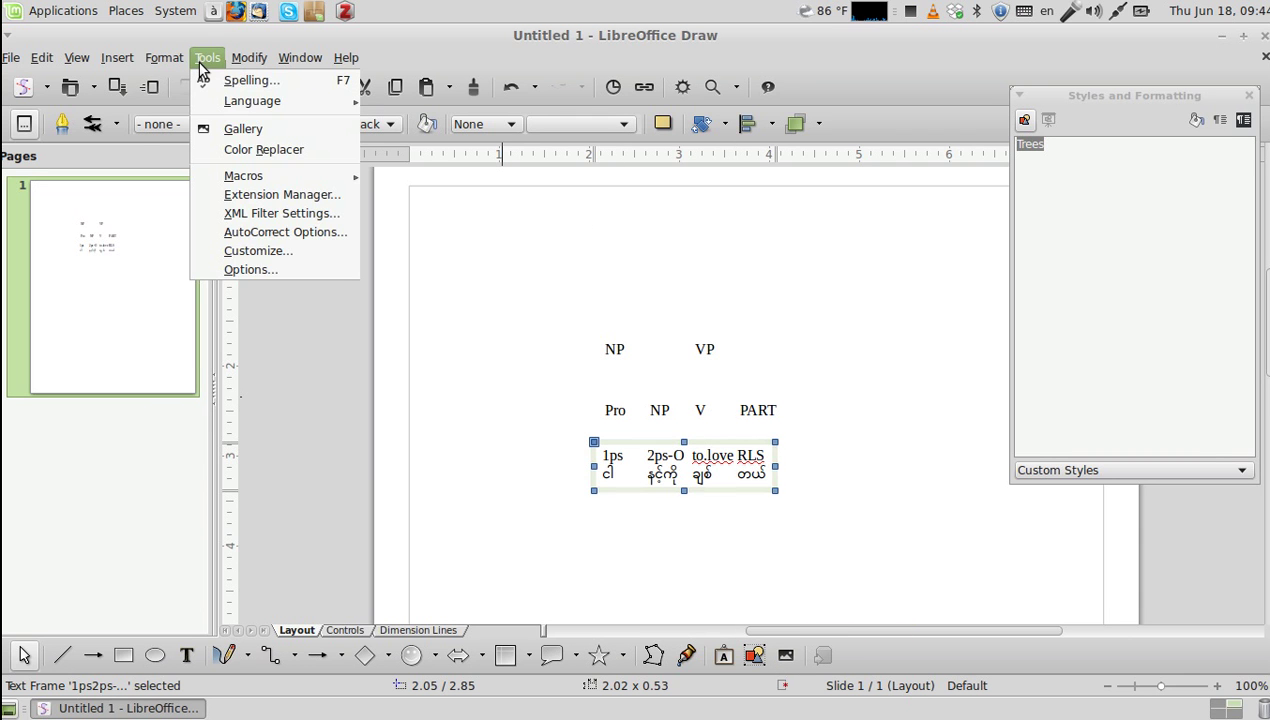
{"action": "mouse_move", "coordinate": [84, 62]}
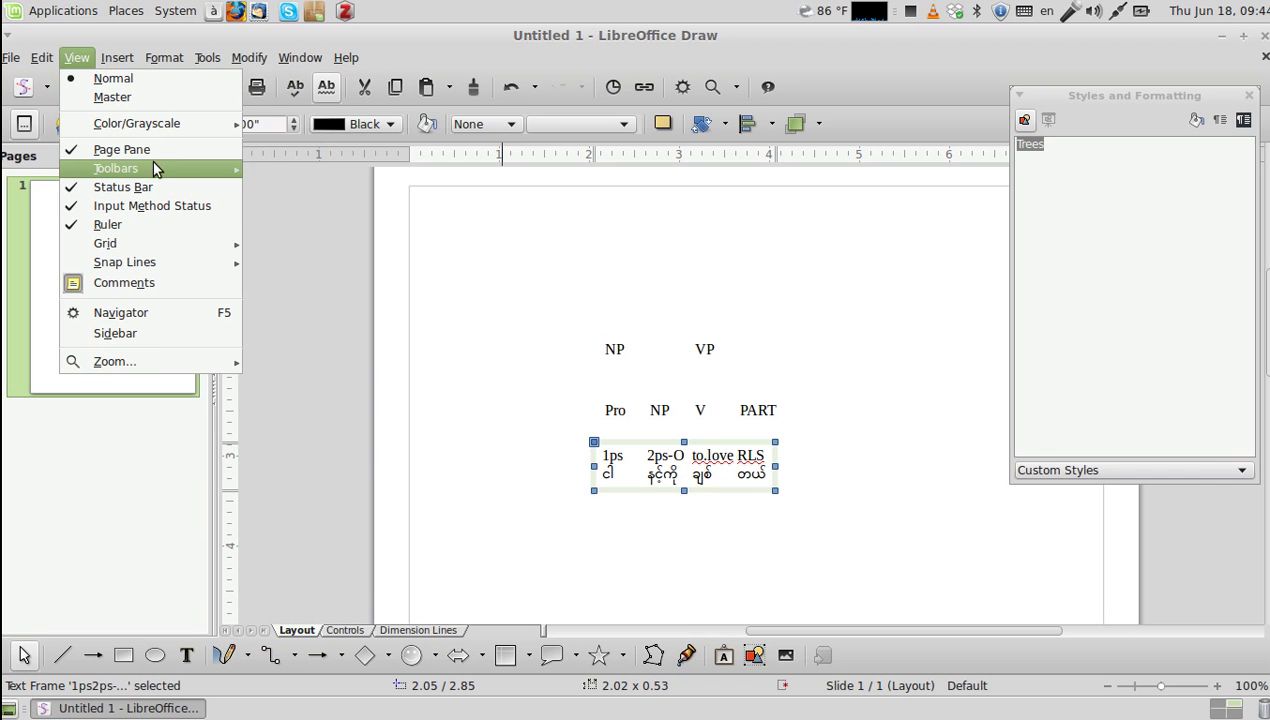
{"action": "mouse_move", "coordinate": [156, 170]}
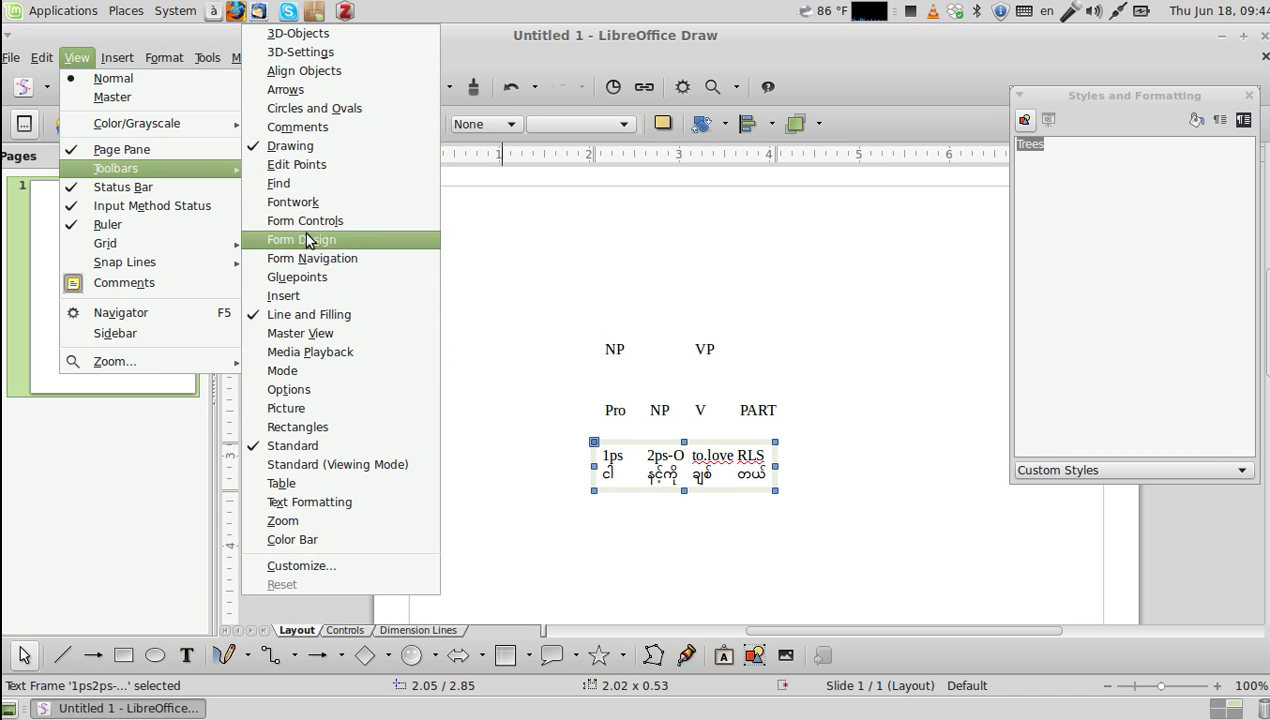
{"action": "left_click", "coordinate": [534, 63]}
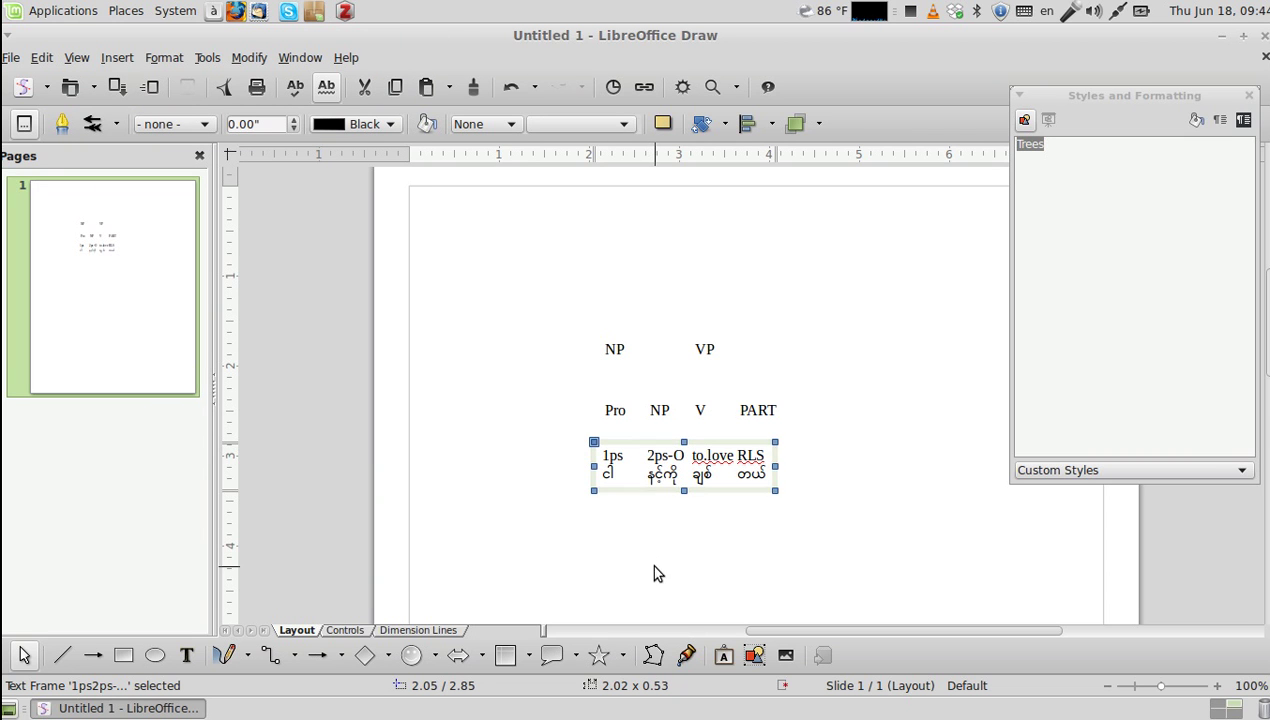
{"action": "left_click", "coordinate": [680, 662]}
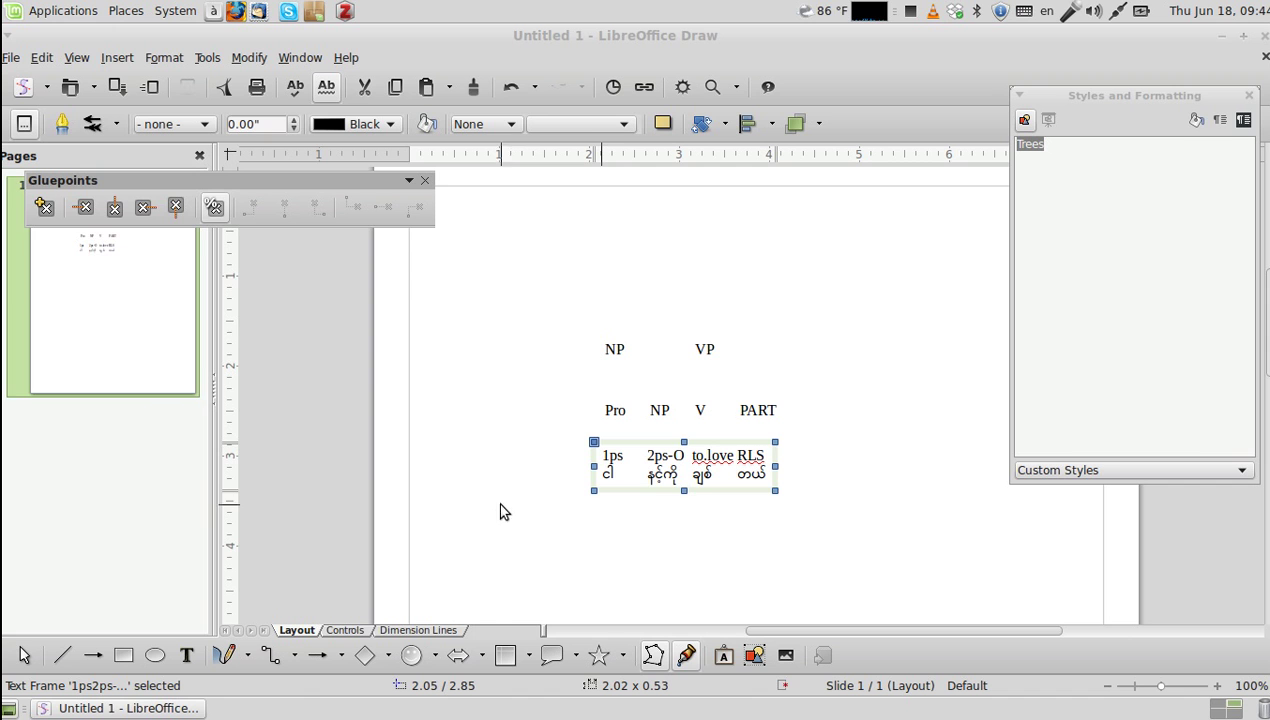
{"action": "left_click", "coordinate": [46, 214]}
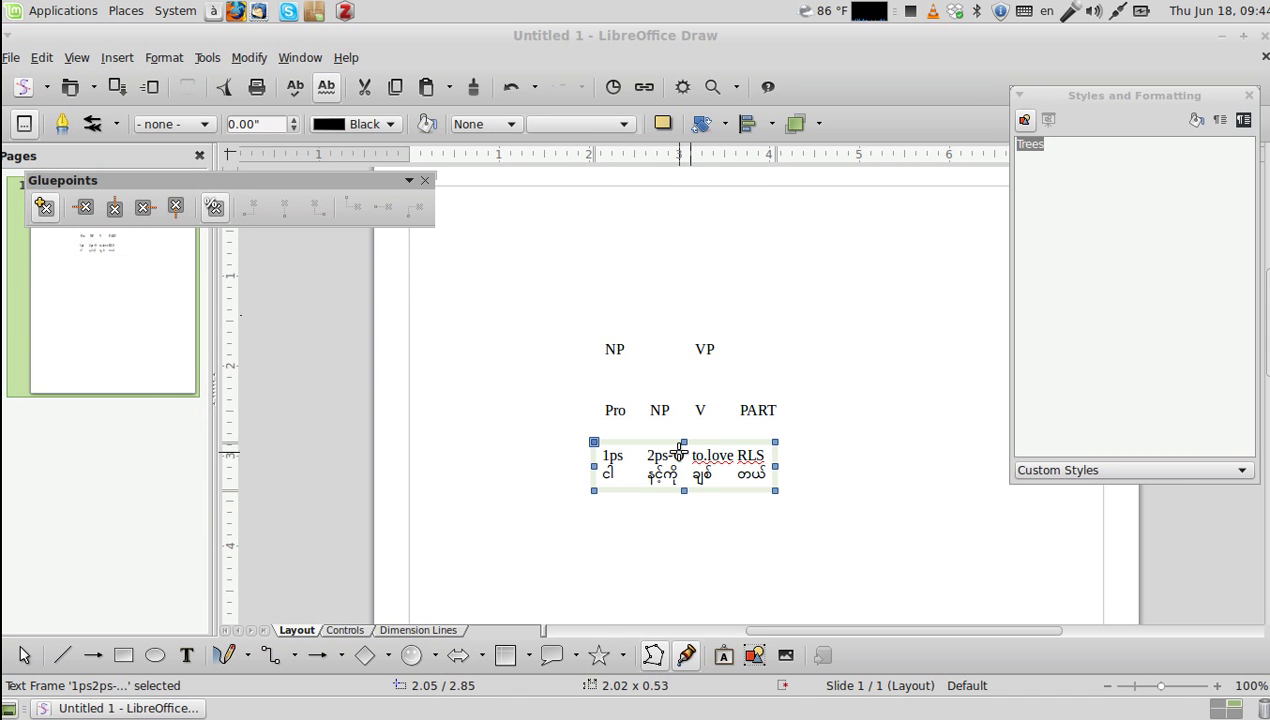
{"action": "left_click", "coordinate": [213, 207]}
Step: Add glue points above 1ps, 2ps-O, to.love and RLS
{"action": "left_click", "coordinate": [616, 442]}
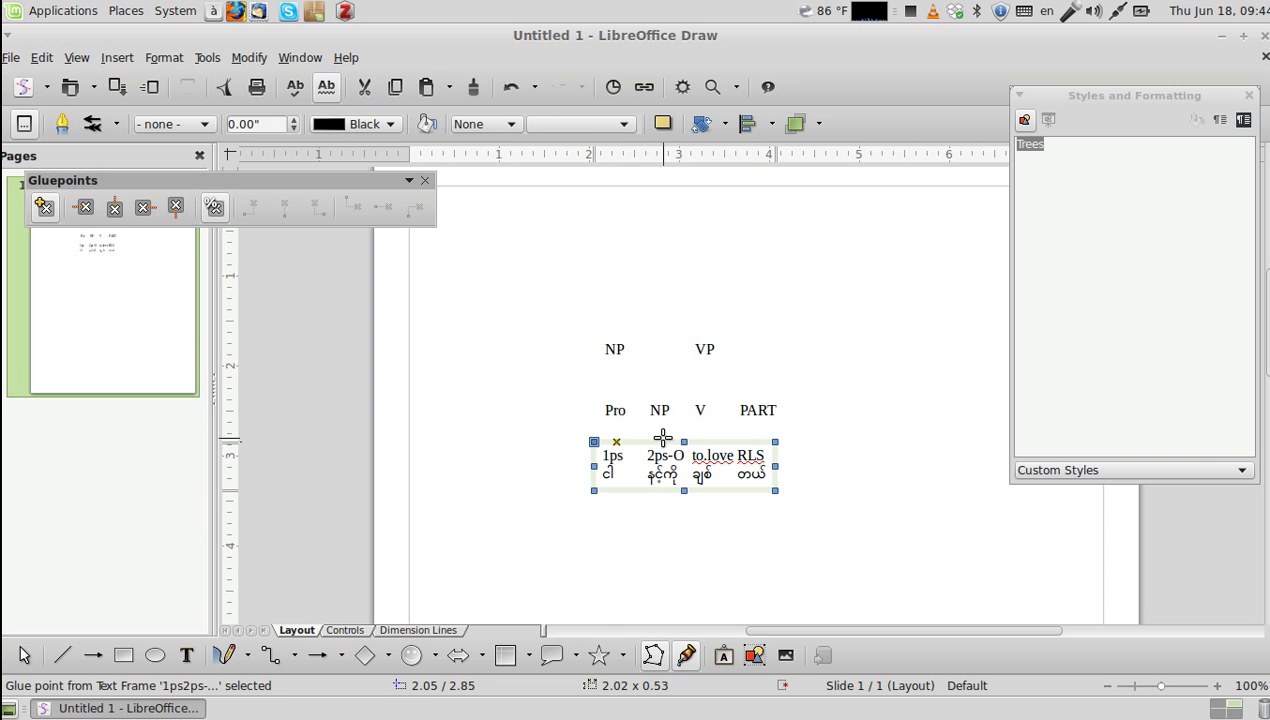
{"action": "left_click", "coordinate": [662, 442]}
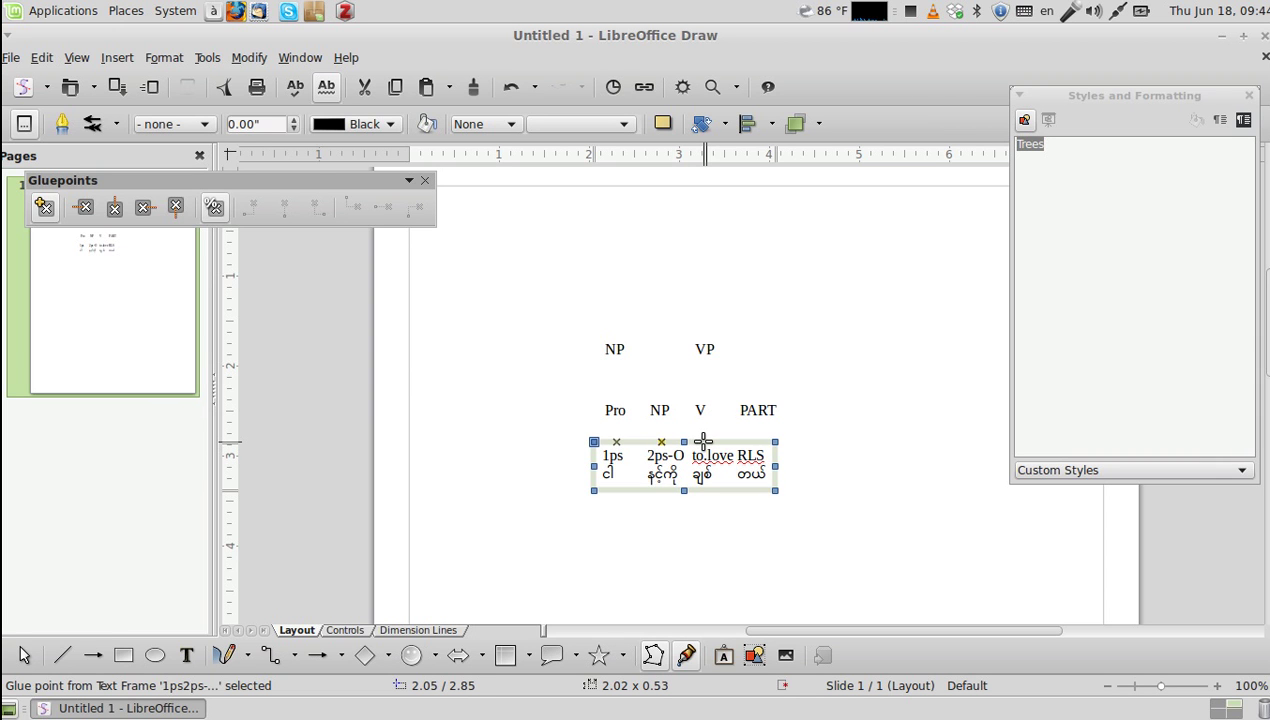
{"action": "left_click", "coordinate": [703, 441]}
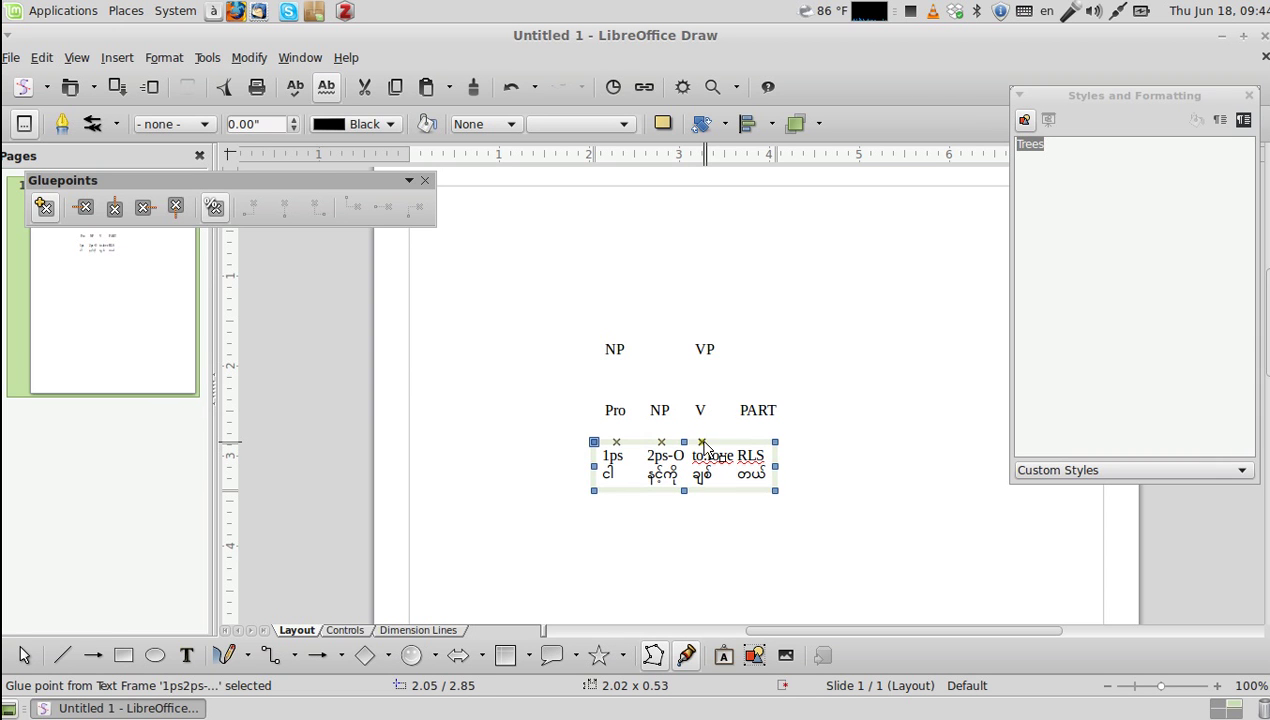
{"action": "left_click", "coordinate": [755, 441]}
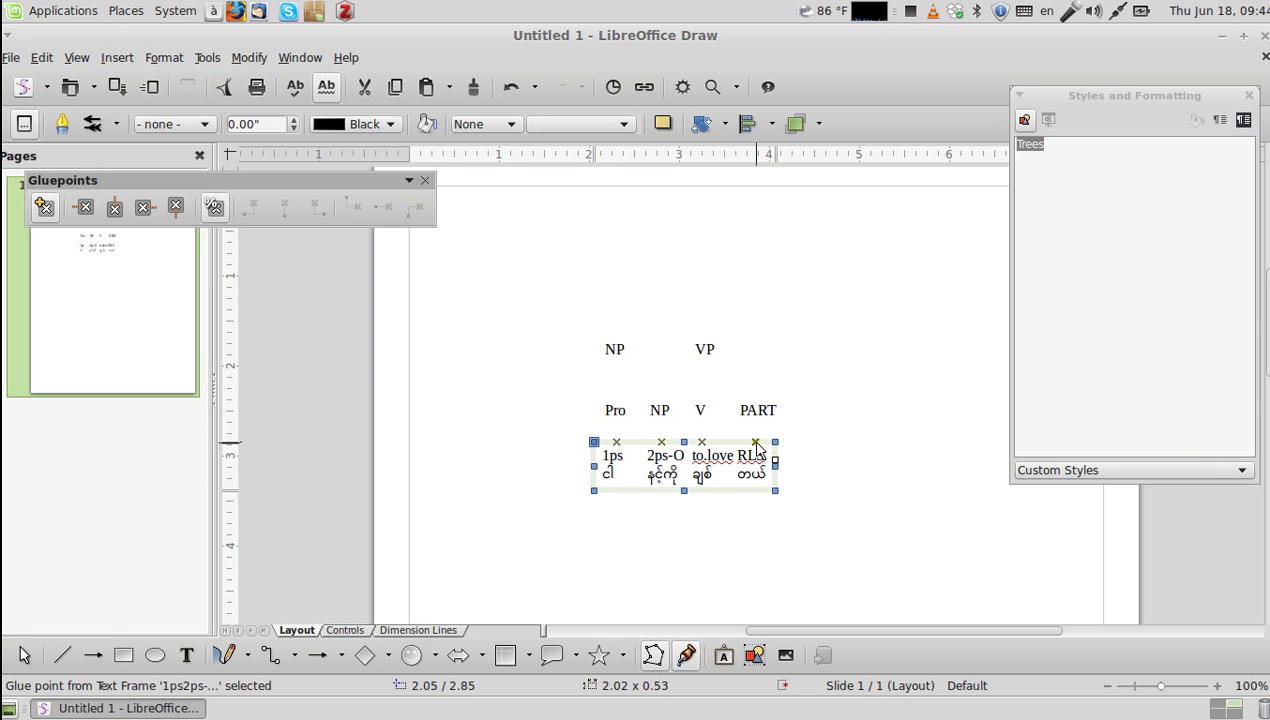
Step: Add glue points below Pro and V, and below NP and VP in the top row
{"action": "left_click", "coordinate": [617, 412]}
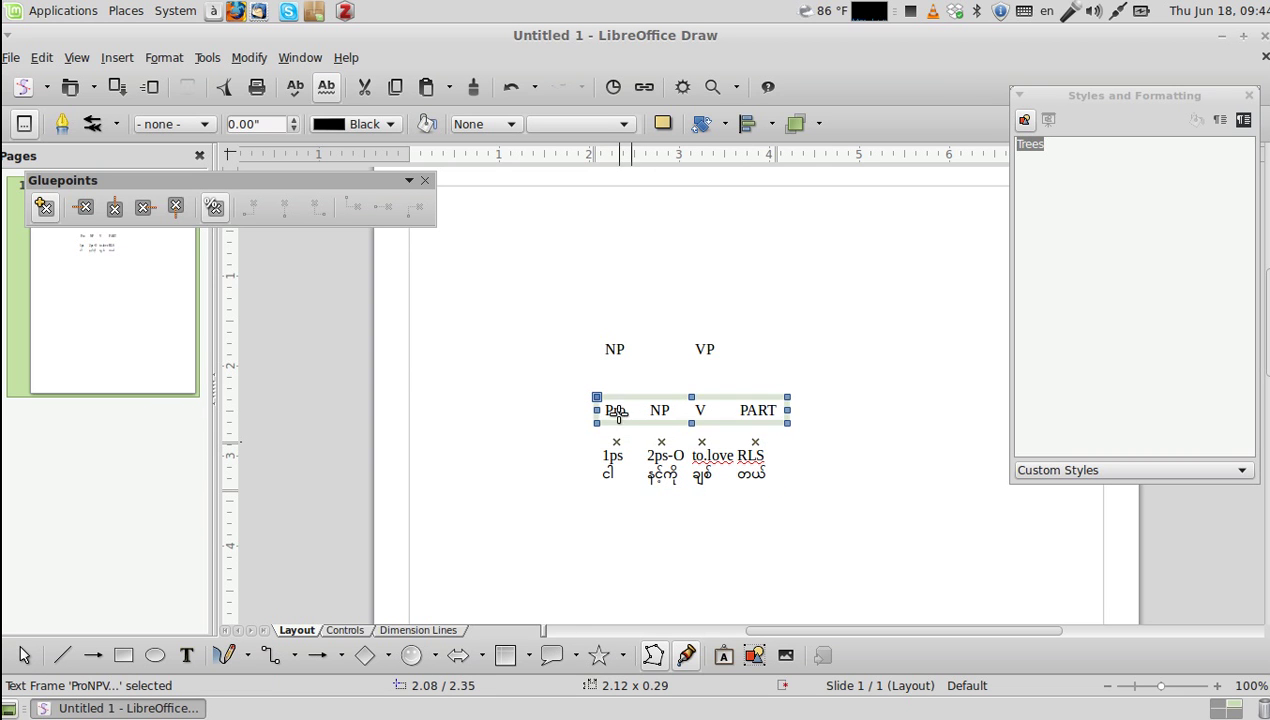
{"action": "left_click", "coordinate": [616, 423]}
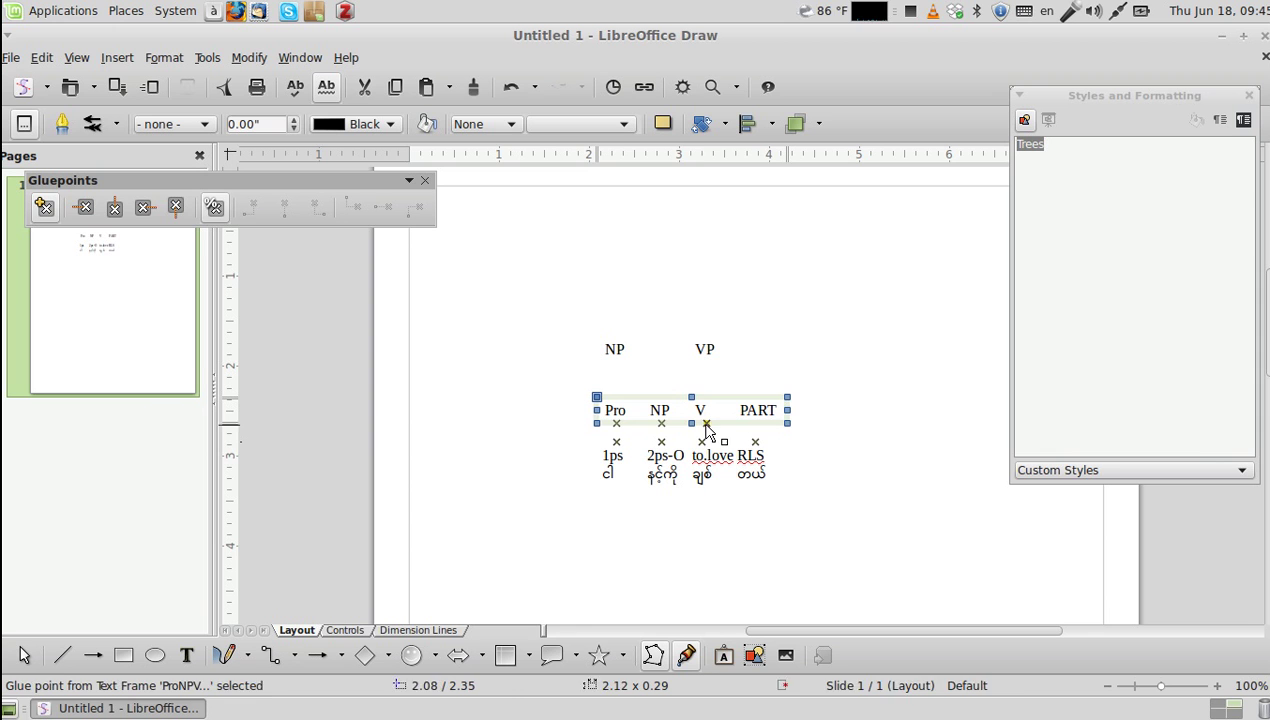
{"action": "left_click_drag", "start_coordinate": [706, 428], "coordinate": [702, 425]}
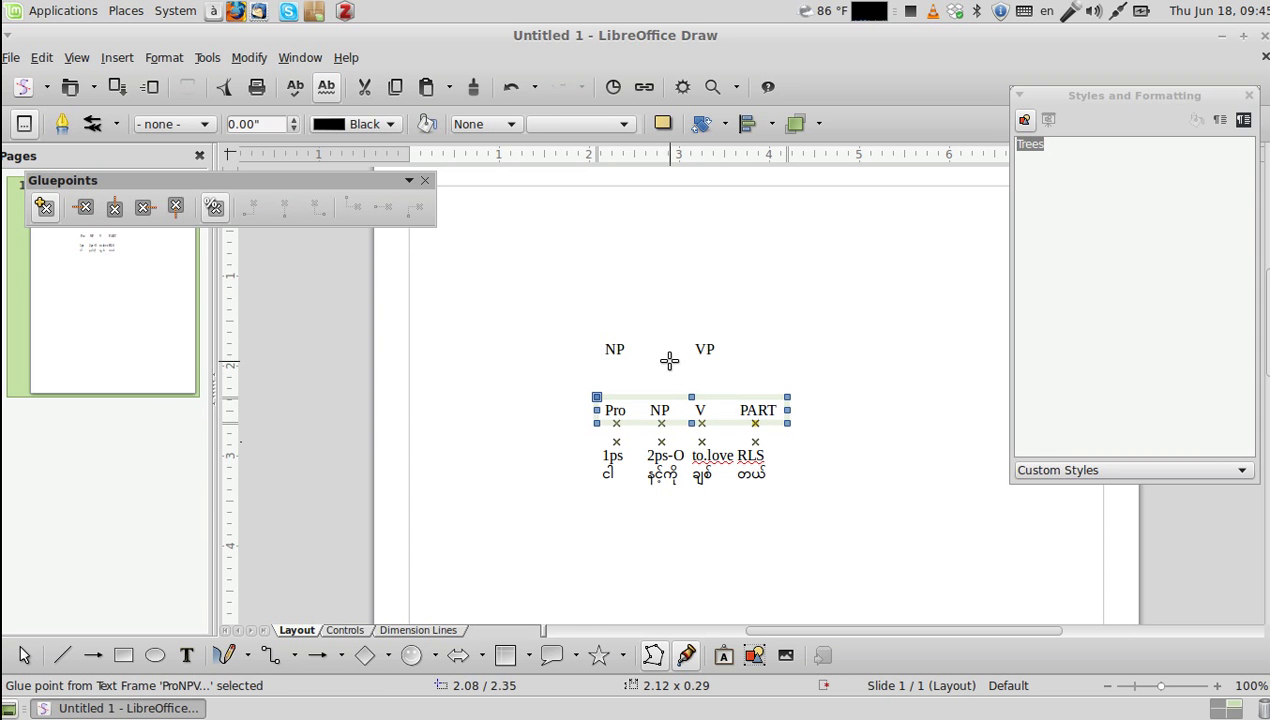
{"action": "left_click", "coordinate": [614, 349]}
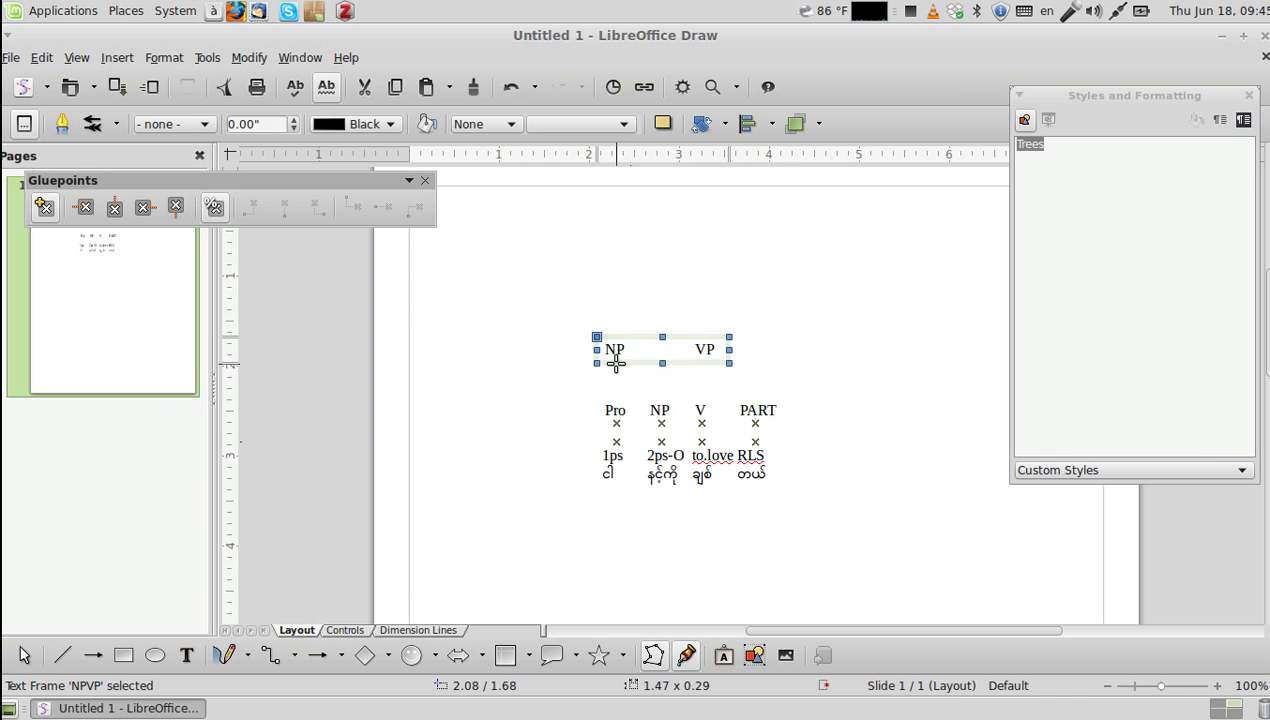
{"action": "left_click", "coordinate": [615, 362]}
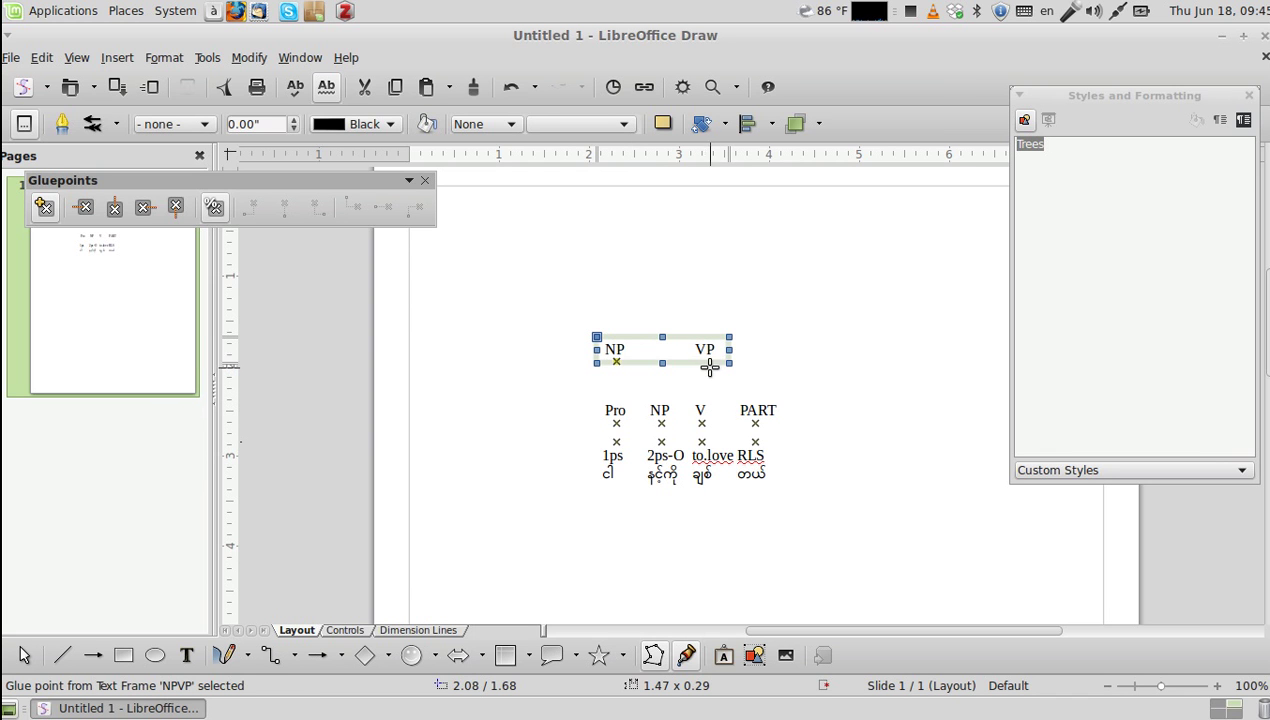
{"action": "left_click", "coordinate": [705, 362]}
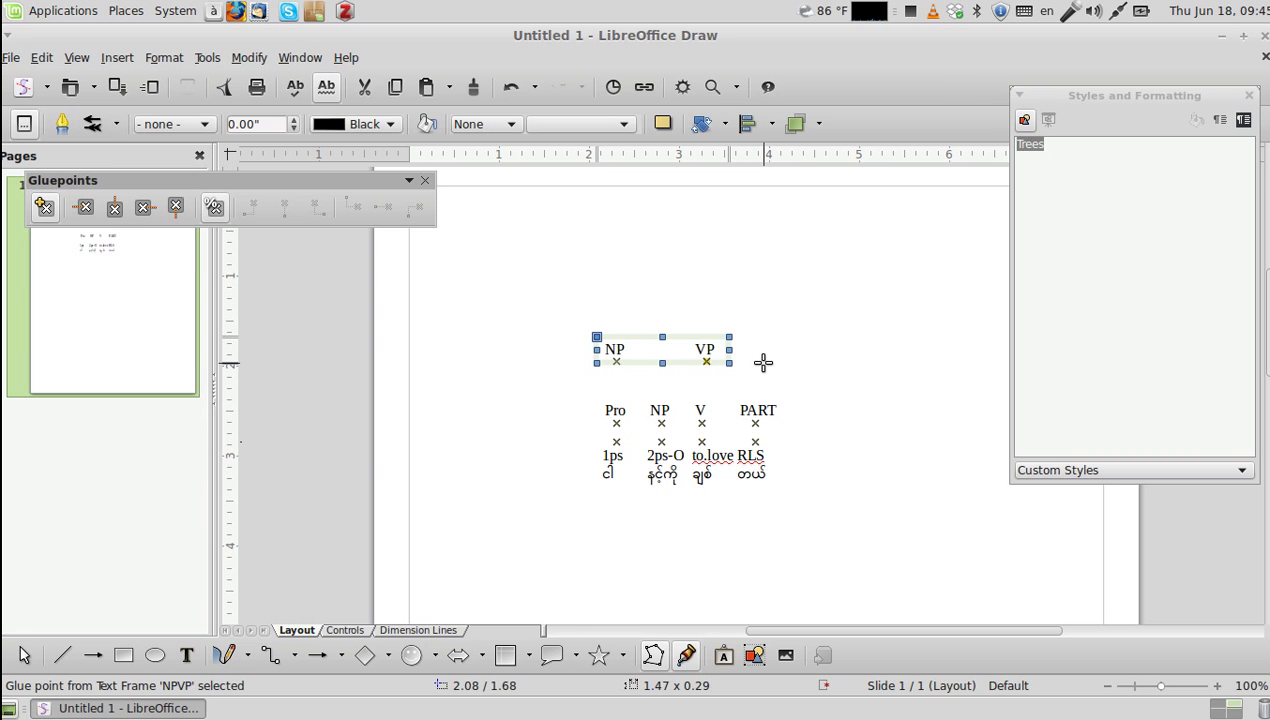
{"action": "key", "text": "Escape"}
{"action": "key", "text": "Escape"}
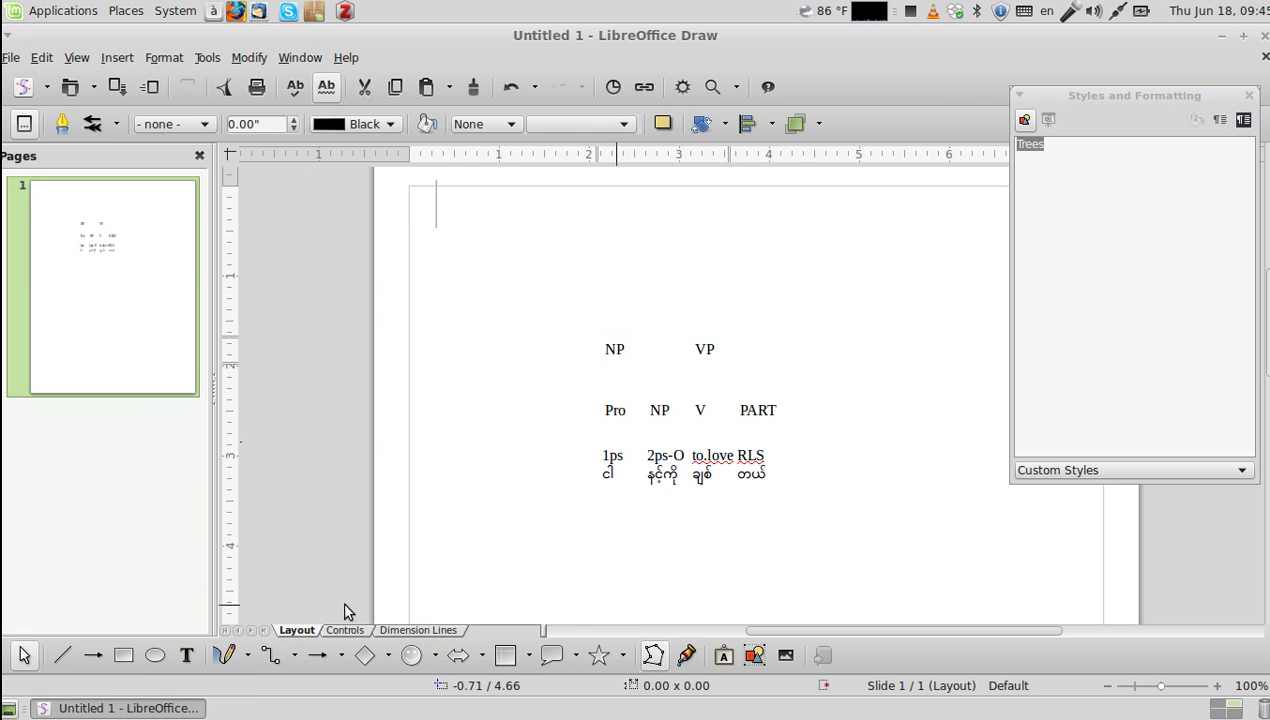
Step: Float the Connectors toolbar and draw a straight connector from 1ps up to Pro
{"action": "left_click", "coordinate": [295, 656]}
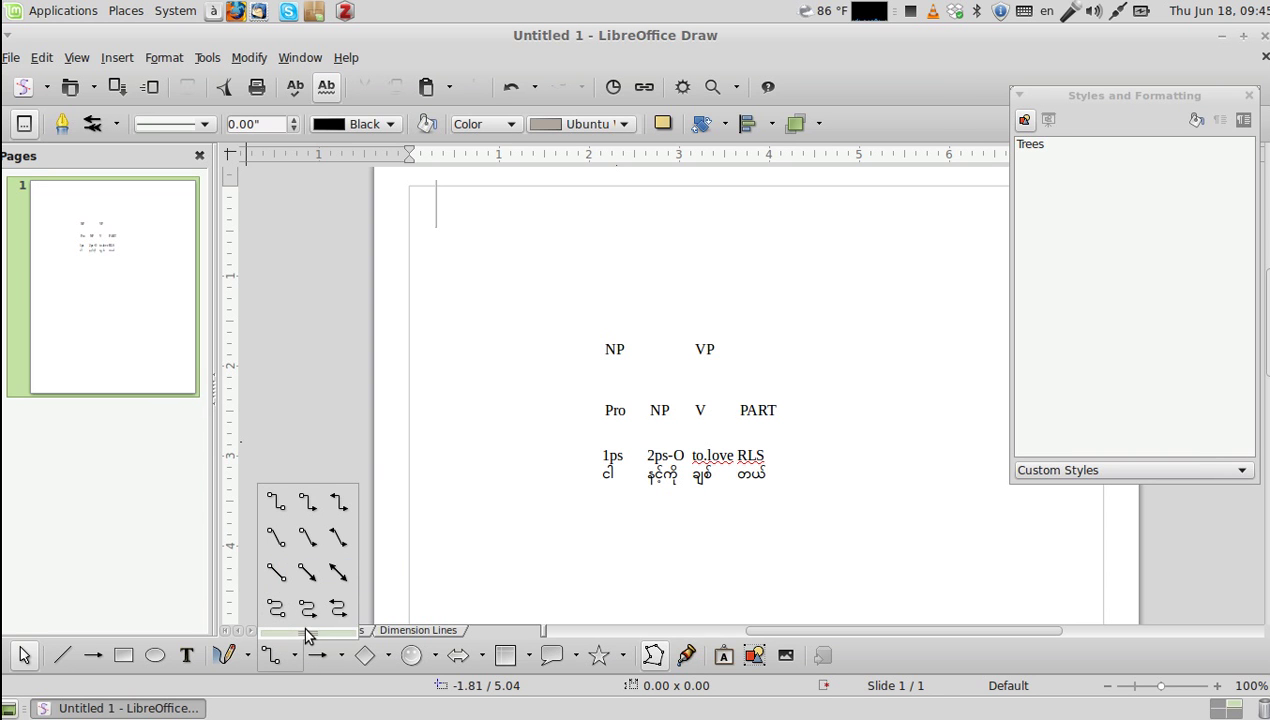
{"action": "left_click_drag", "start_coordinate": [303, 629], "coordinate": [296, 462]}
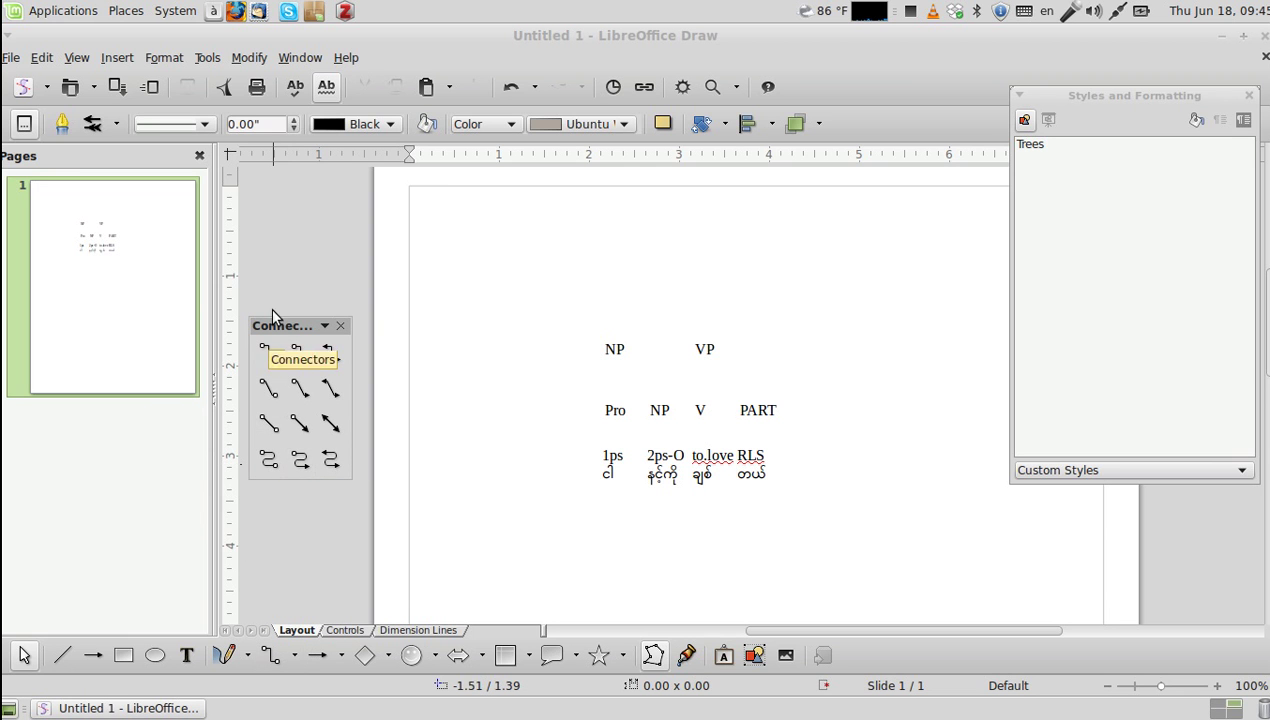
{"action": "left_click", "coordinate": [268, 426]}
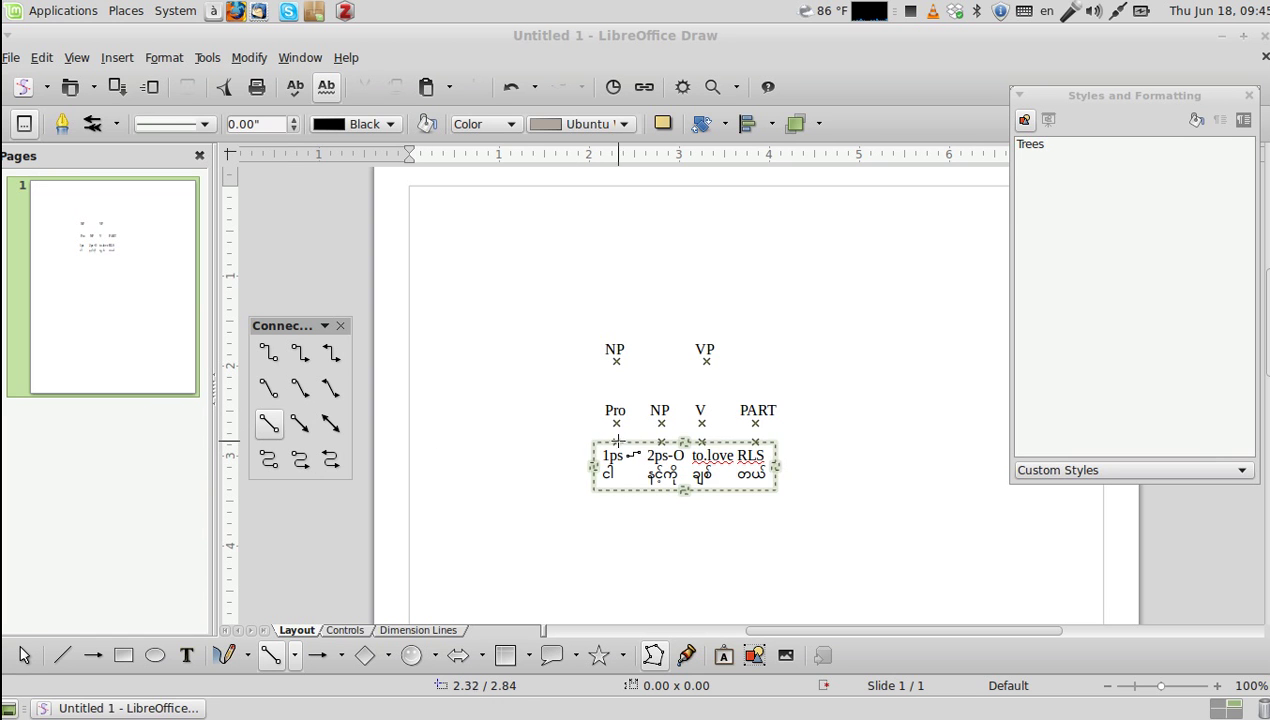
{"action": "mouse_move", "coordinate": [618, 441]}
{"action": "left_mouse_down"}
{"action": "mouse_move", "coordinate": [620, 424]}
{"action": "mouse_move", "coordinate": [662, 439]}
{"action": "mouse_move", "coordinate": [661, 424]}
{"action": "mouse_move", "coordinate": [755, 438]}
{"action": "mouse_move", "coordinate": [755, 424]}
{"action": "left_mouse_up"}
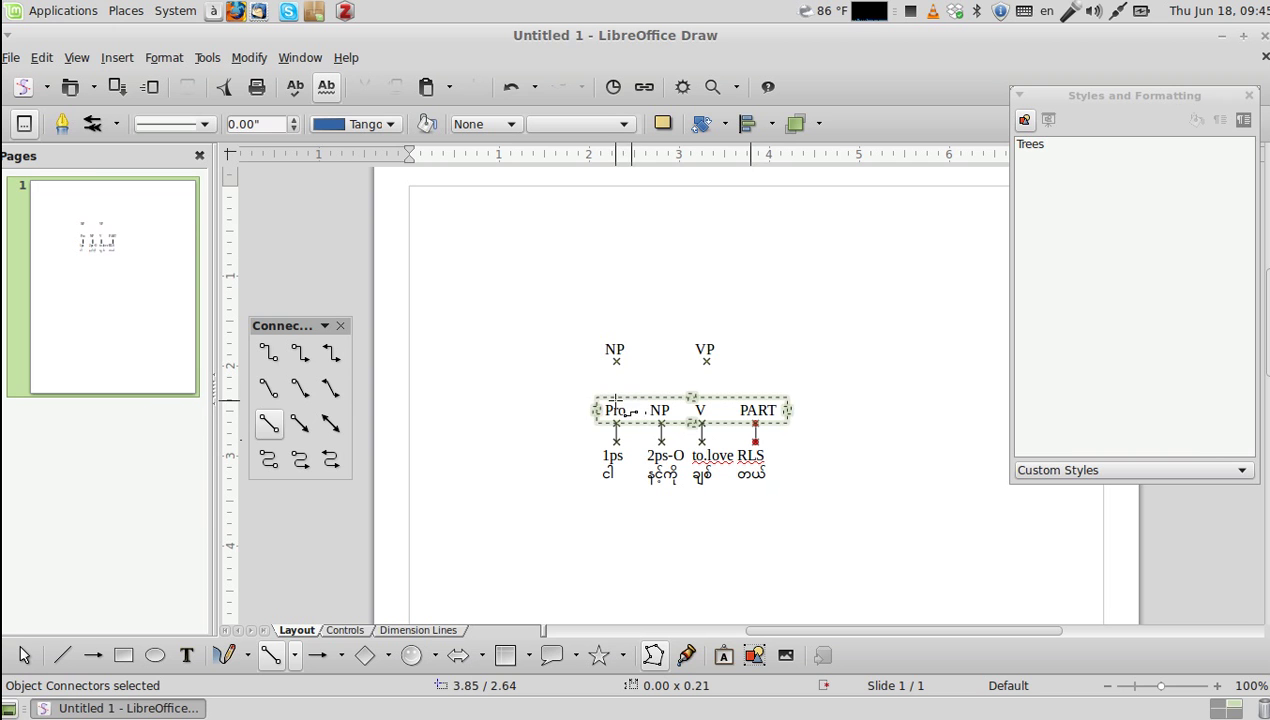
{"action": "left_click", "coordinate": [685, 655]}
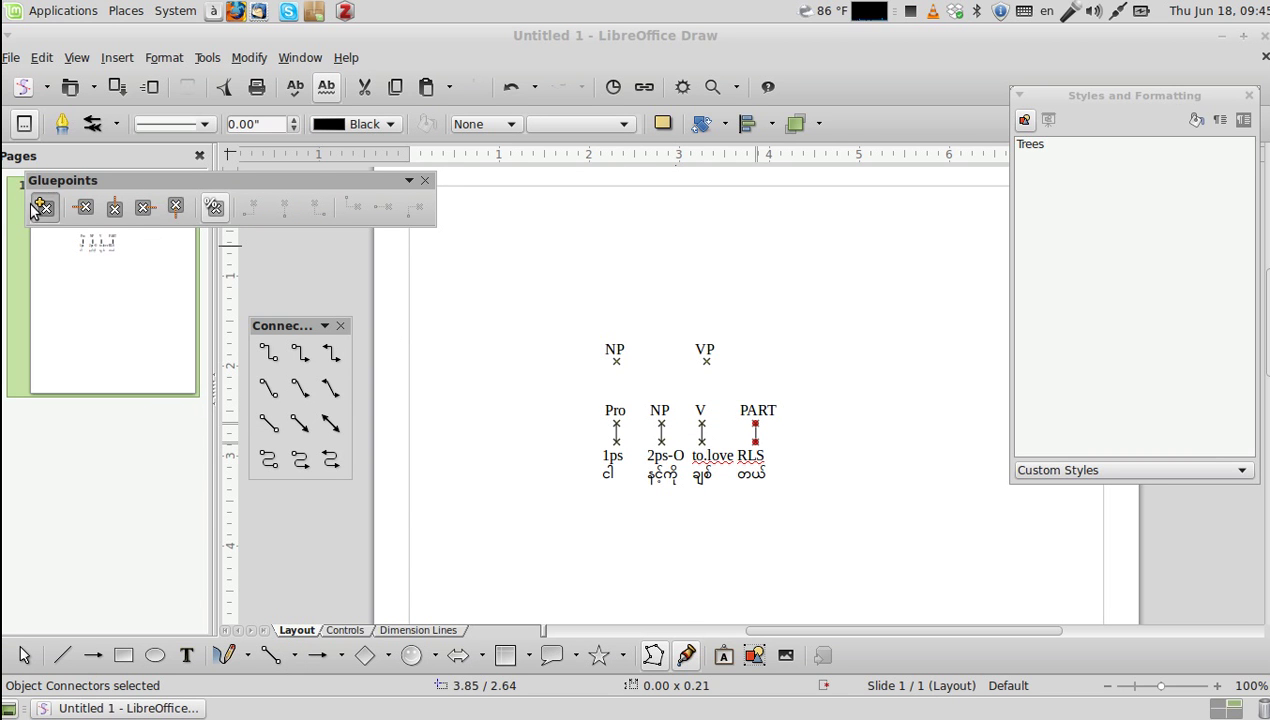
Step: Add glue points on top of Pro, NP and V, and on top of NP and VP
{"action": "left_click", "coordinate": [42, 207]}
{"action": "left_click", "coordinate": [618, 410]}
{"action": "left_click", "coordinate": [616, 396]}
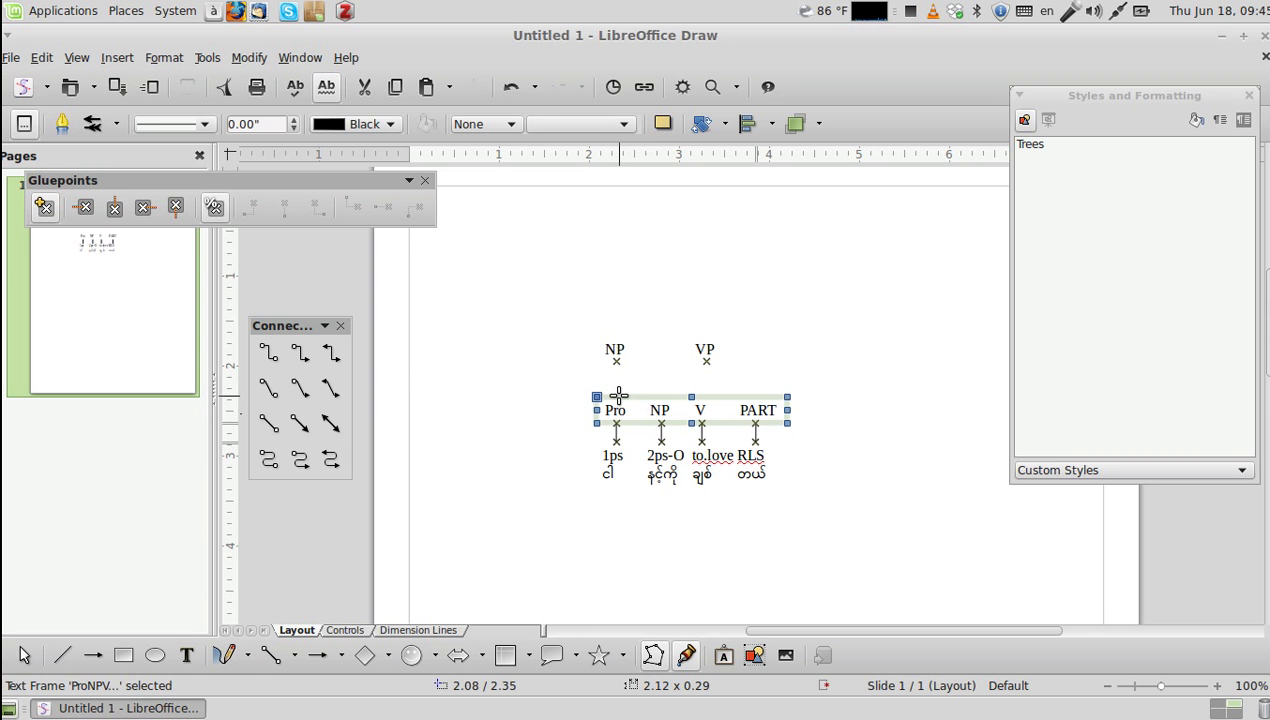
{"action": "left_click", "coordinate": [661, 396]}
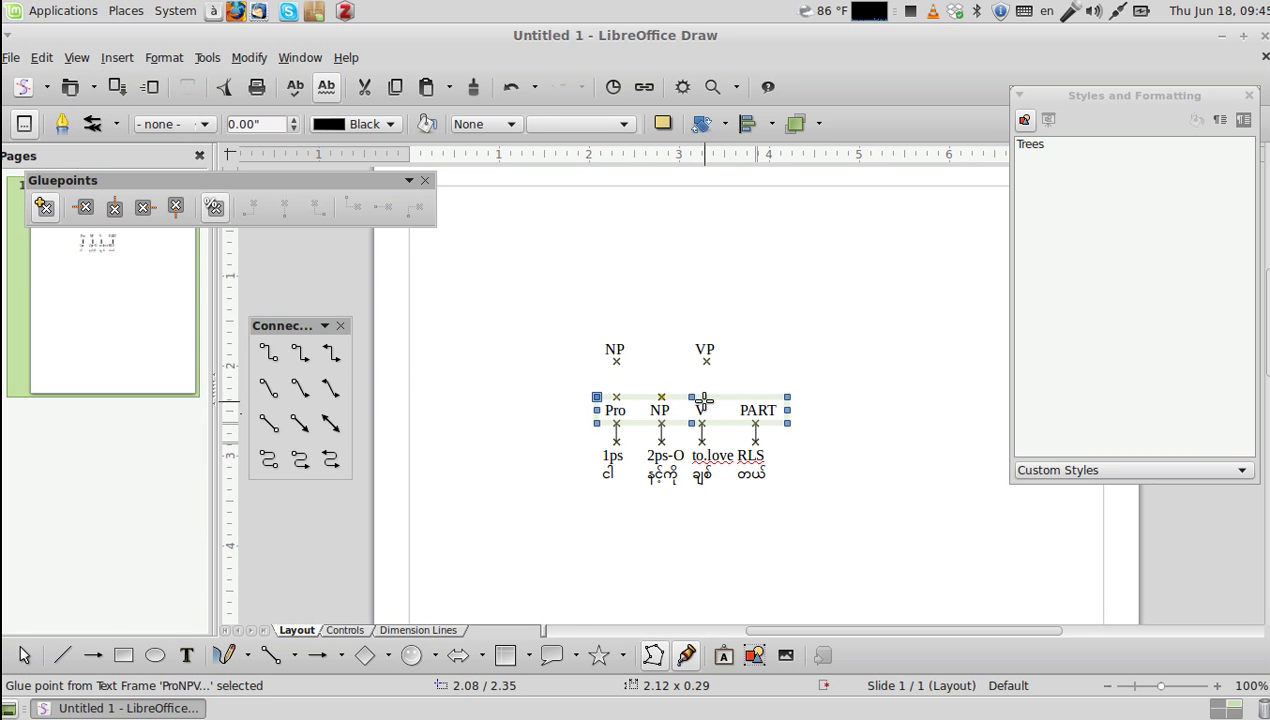
{"action": "left_click", "coordinate": [707, 396]}
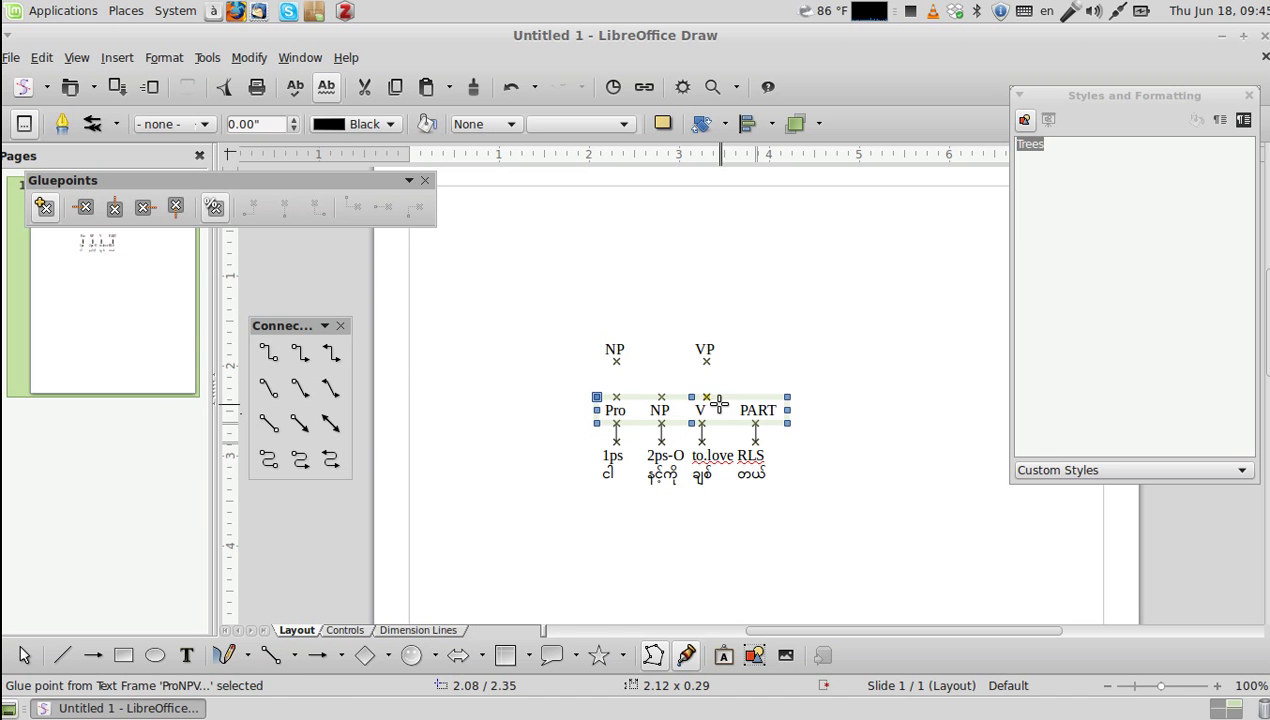
{"action": "left_click_drag", "start_coordinate": [706, 400], "coordinate": [702, 400]}
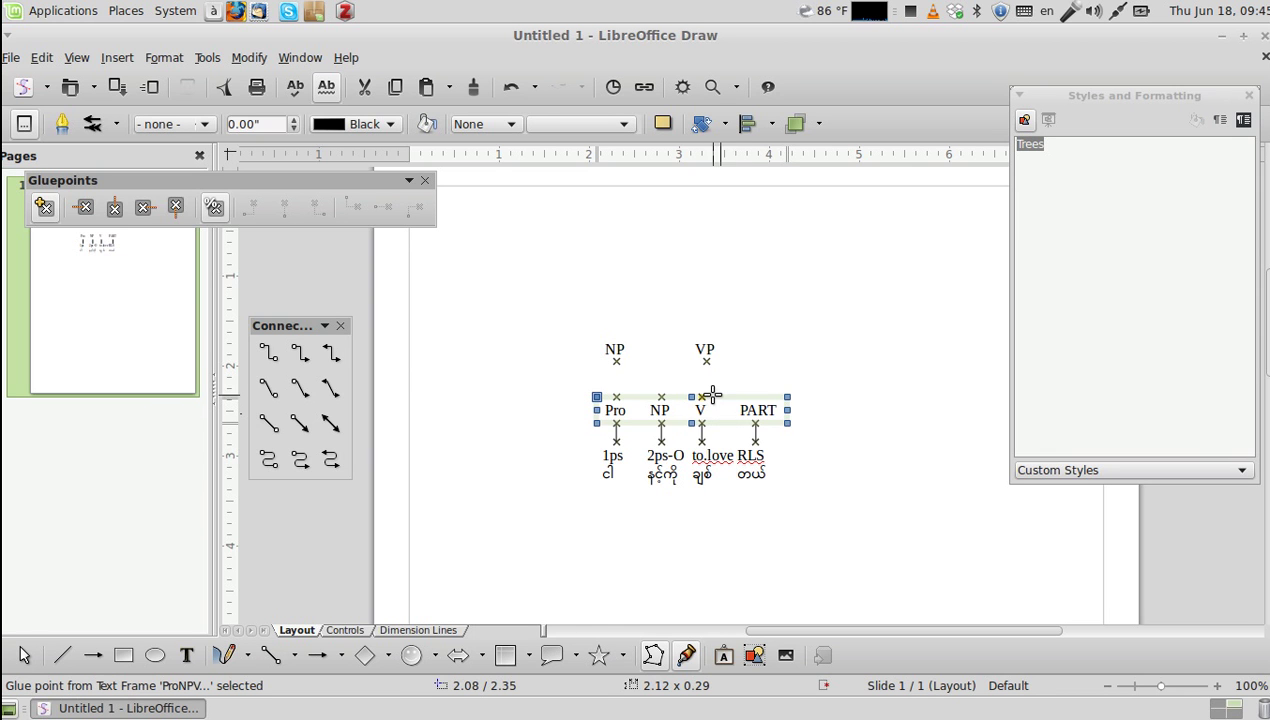
{"action": "left_click", "coordinate": [614, 347]}
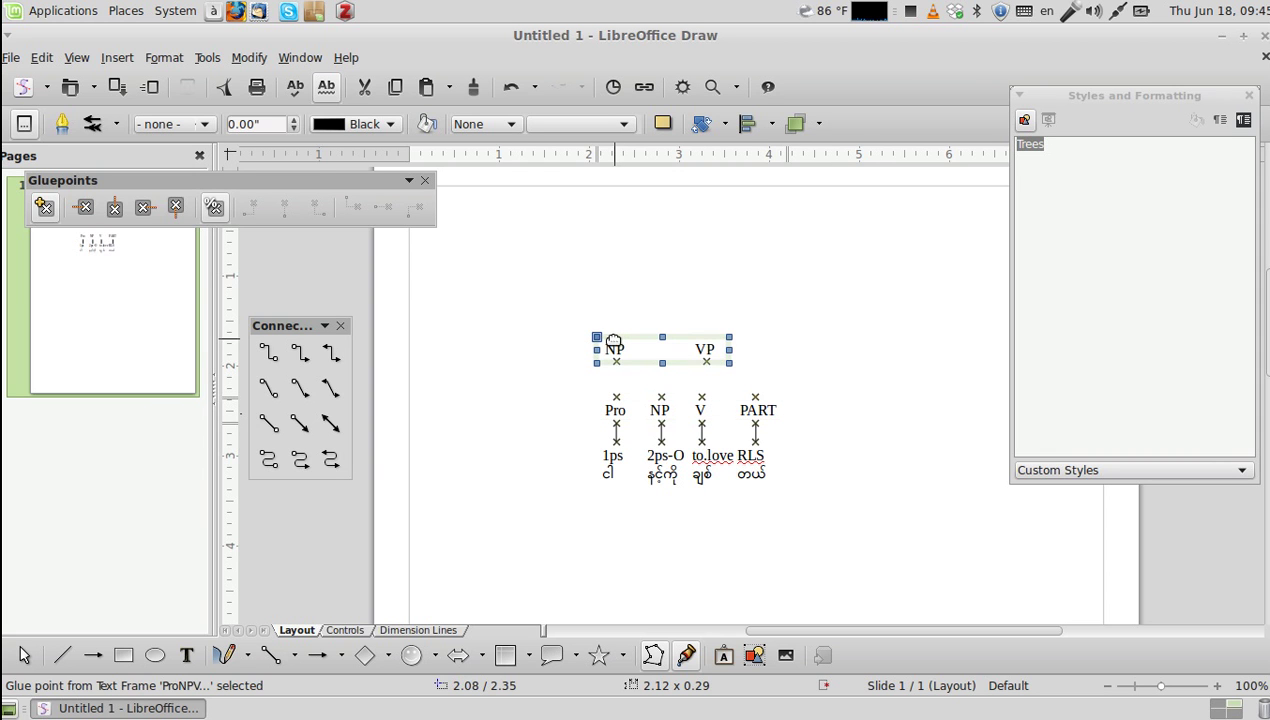
{"action": "left_click", "coordinate": [615, 336]}
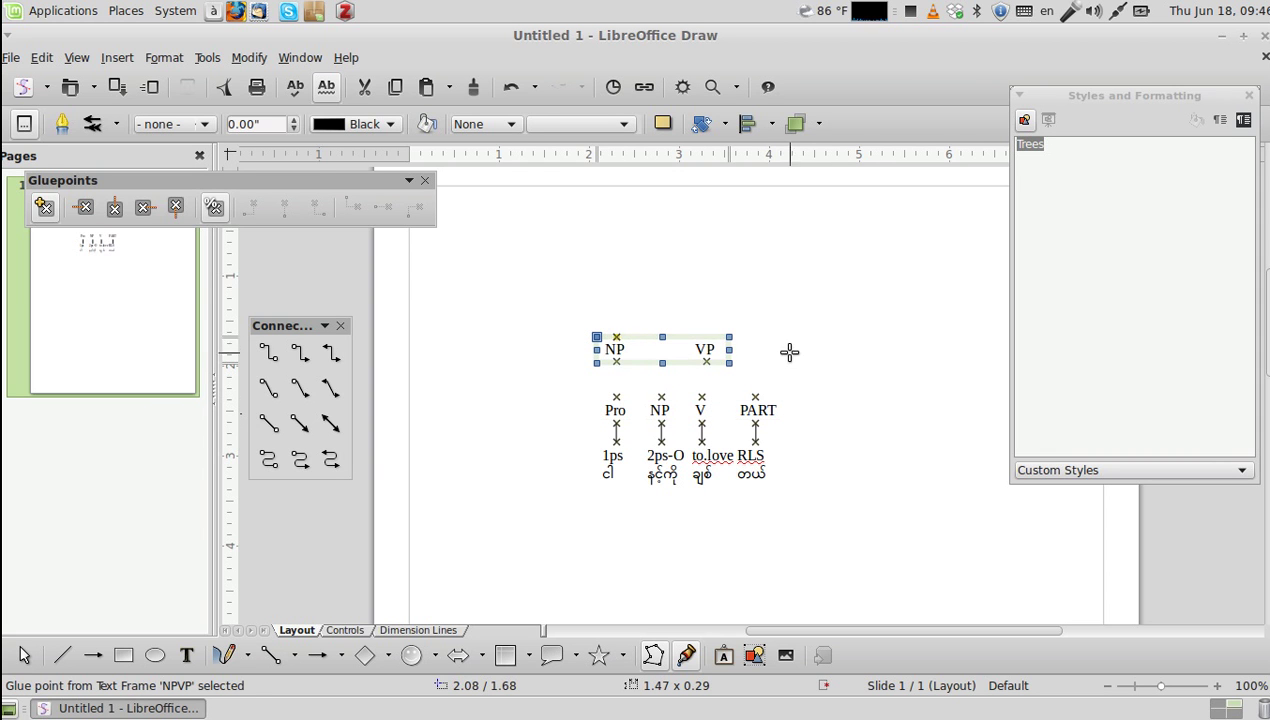
{"action": "left_click", "coordinate": [706, 338]}
{"action": "left_click_drag", "start_coordinate": [706, 343], "coordinate": [706, 341]}
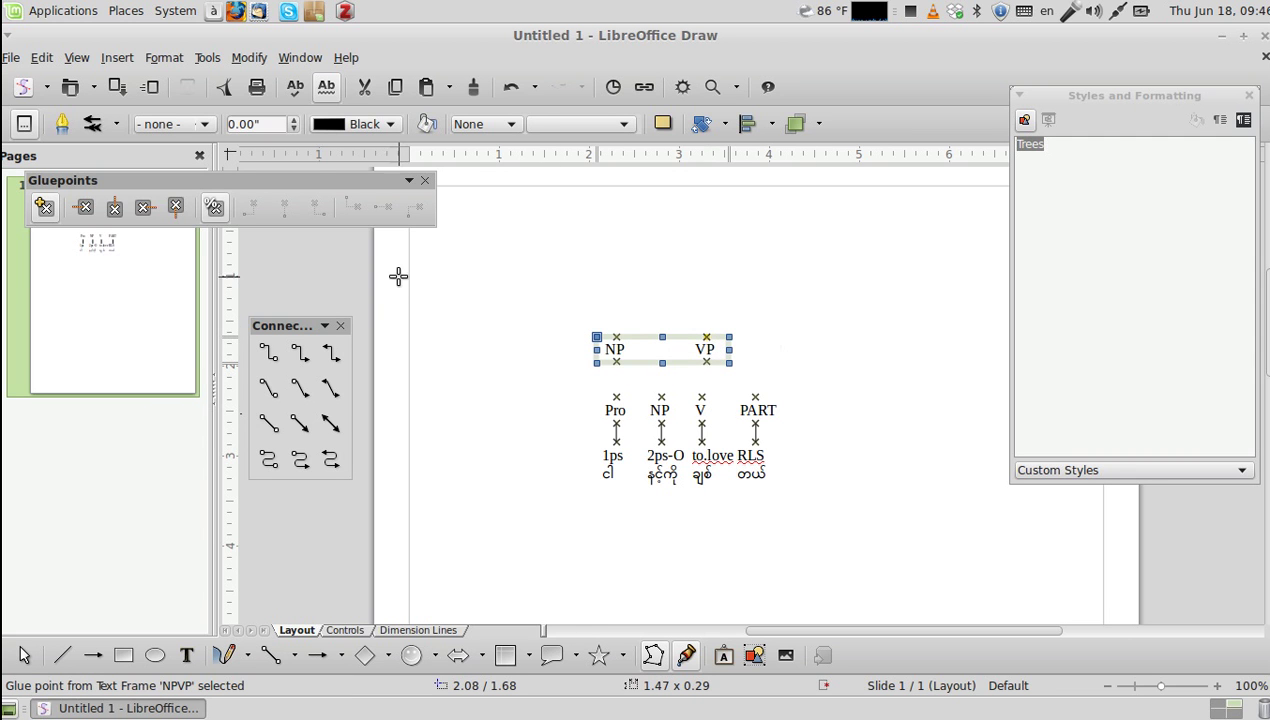
{"action": "key", "text": "Escape"}
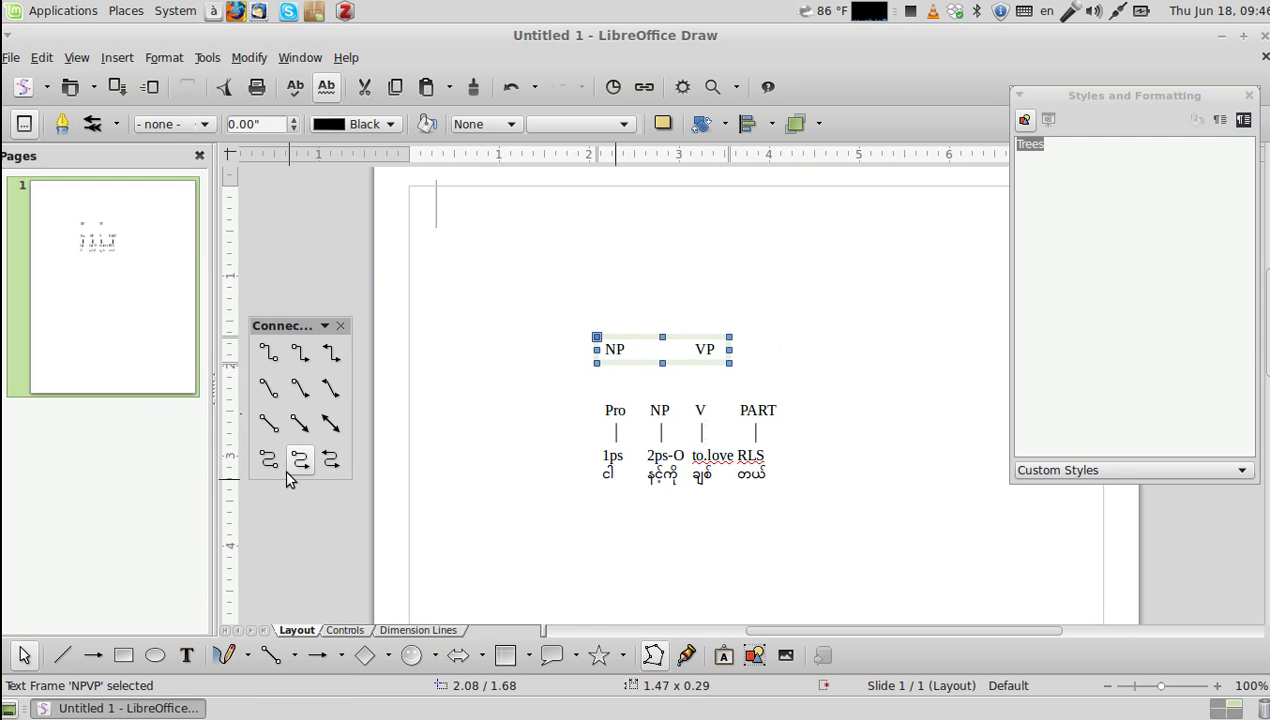
Step: Draw straight connectors from Pro up to NP and from the middle NP up to VP
{"action": "left_click", "coordinate": [272, 428]}
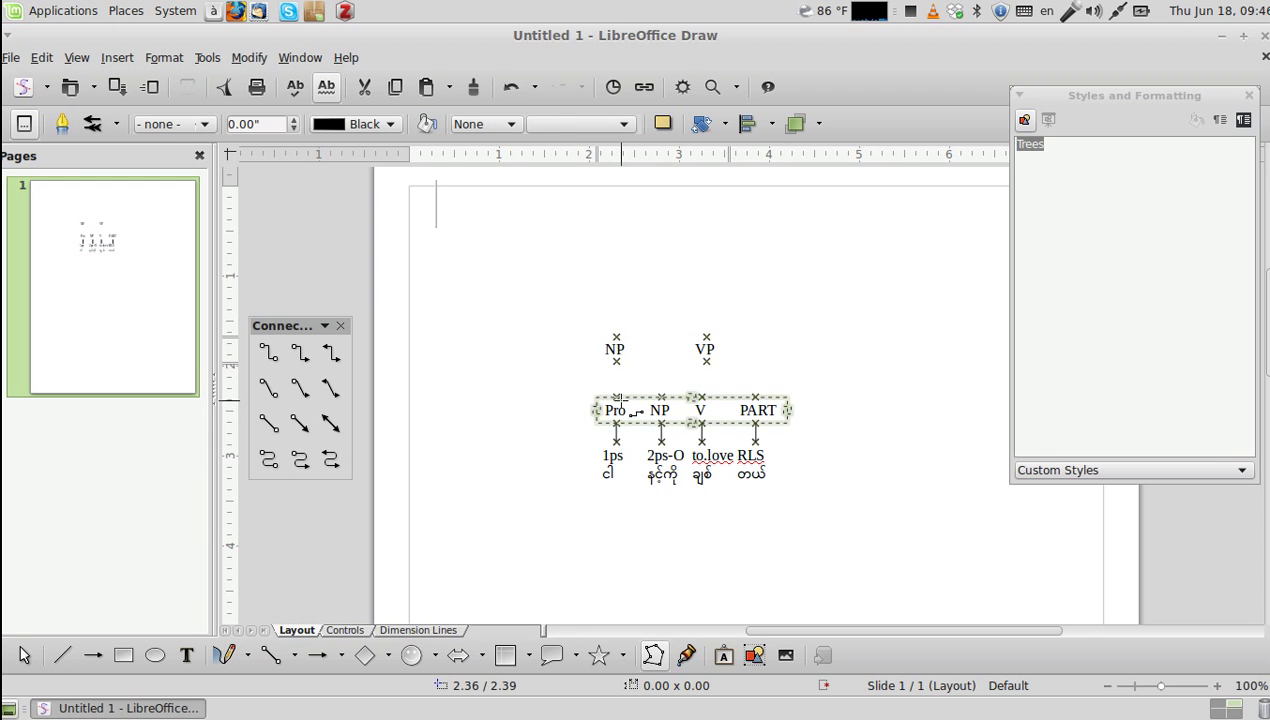
{"action": "left_click_drag", "start_coordinate": [616, 397], "coordinate": [617, 365]}
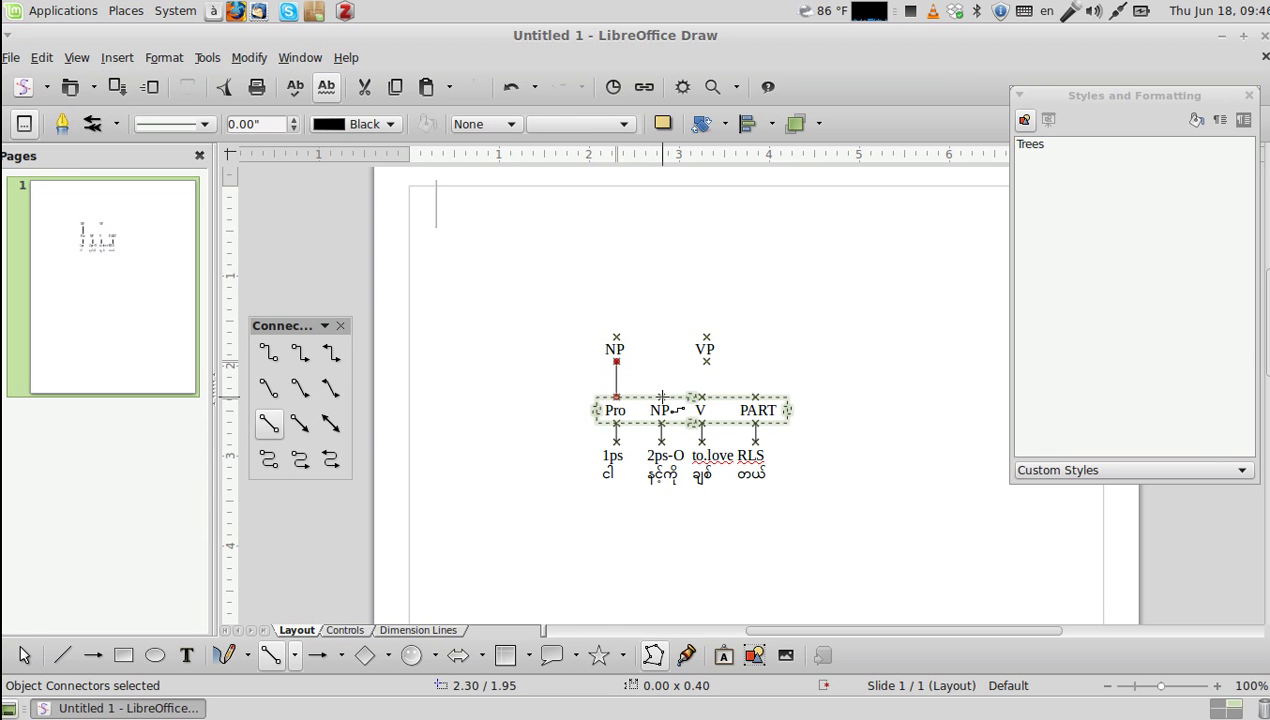
{"action": "left_click_drag", "start_coordinate": [661, 397], "coordinate": [722, 374]}
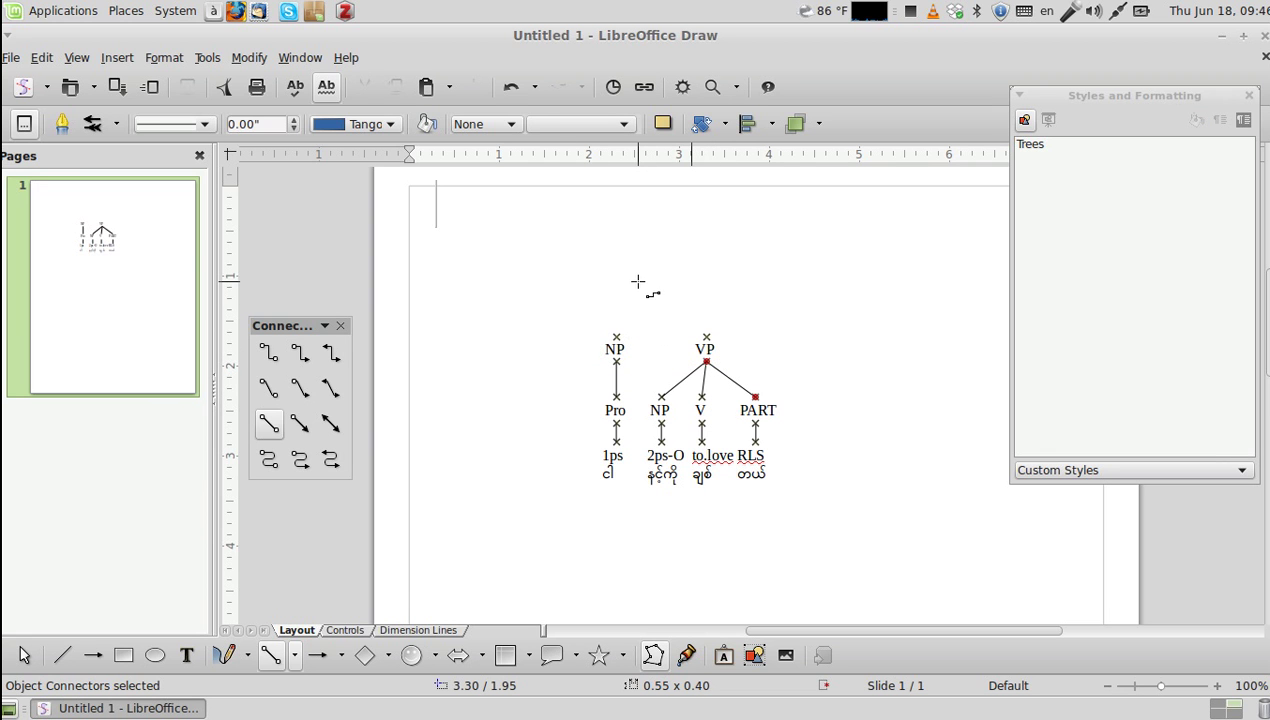
Step: Add an 'S' text label above the VP row
{"action": "key", "text": "Escape"}
{"action": "key", "text": "F2"}
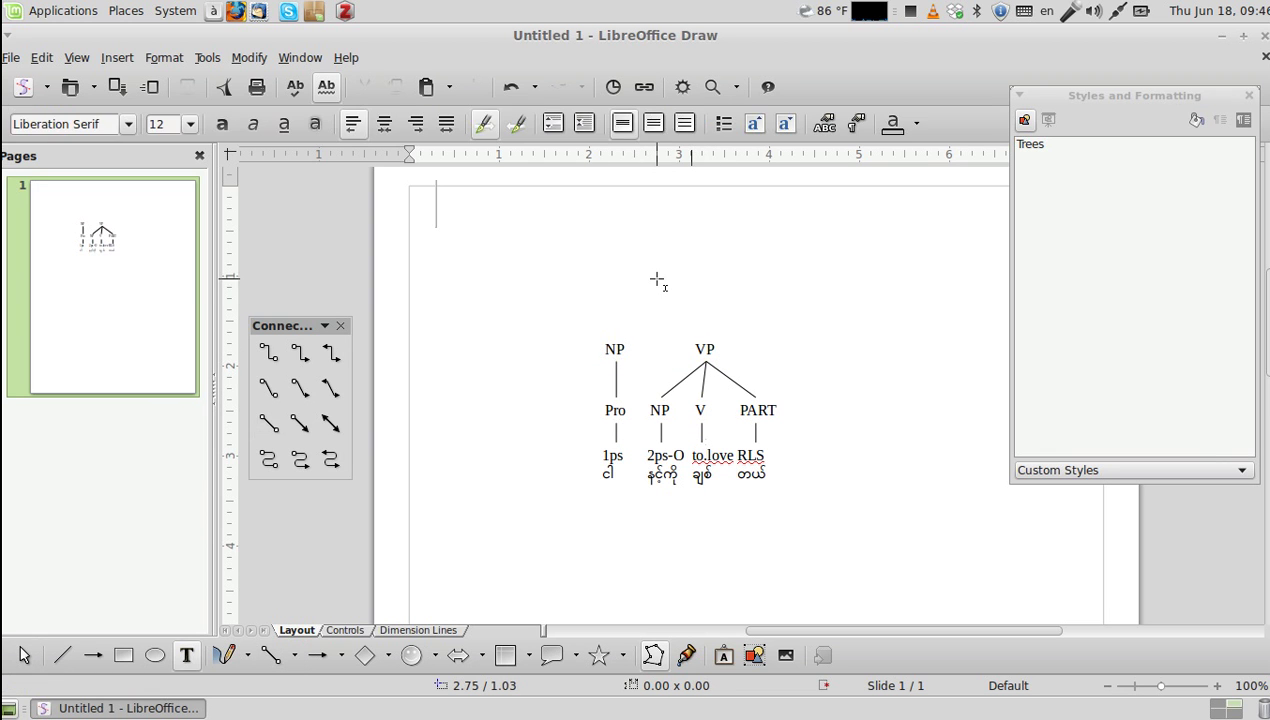
{"action": "left_click", "coordinate": [657, 300]}
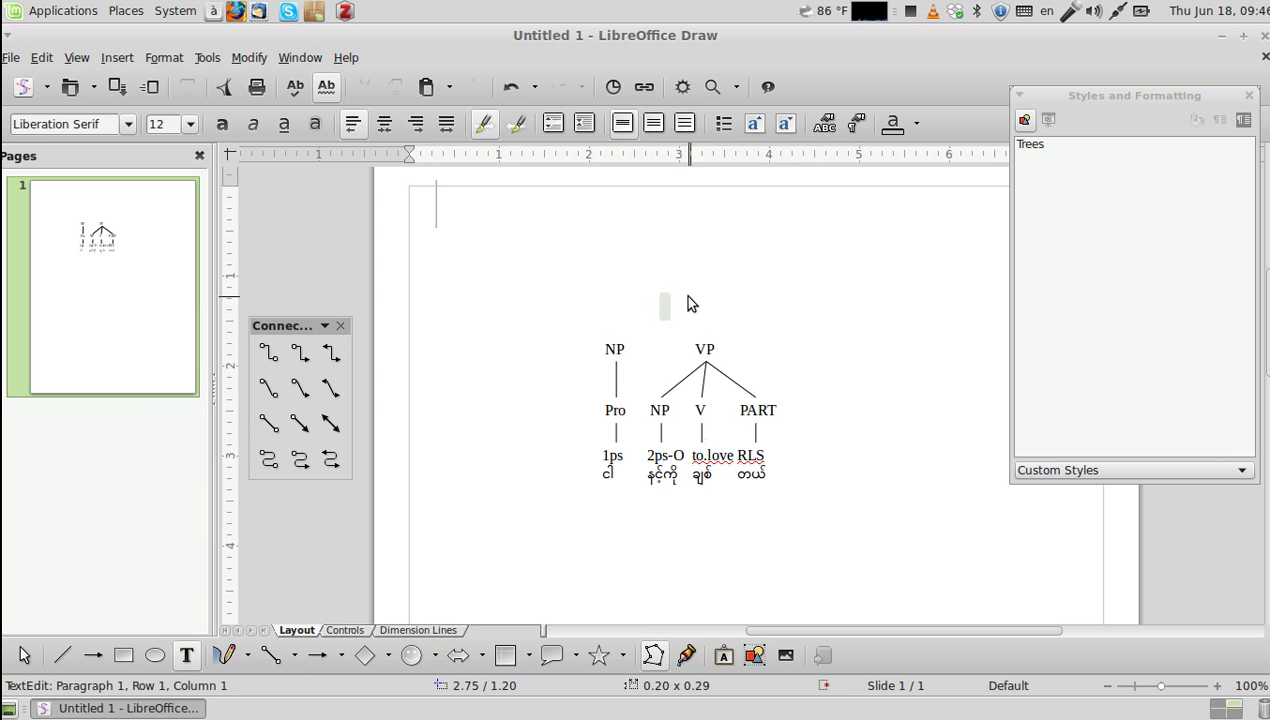
{"action": "key", "text": "Escape"}
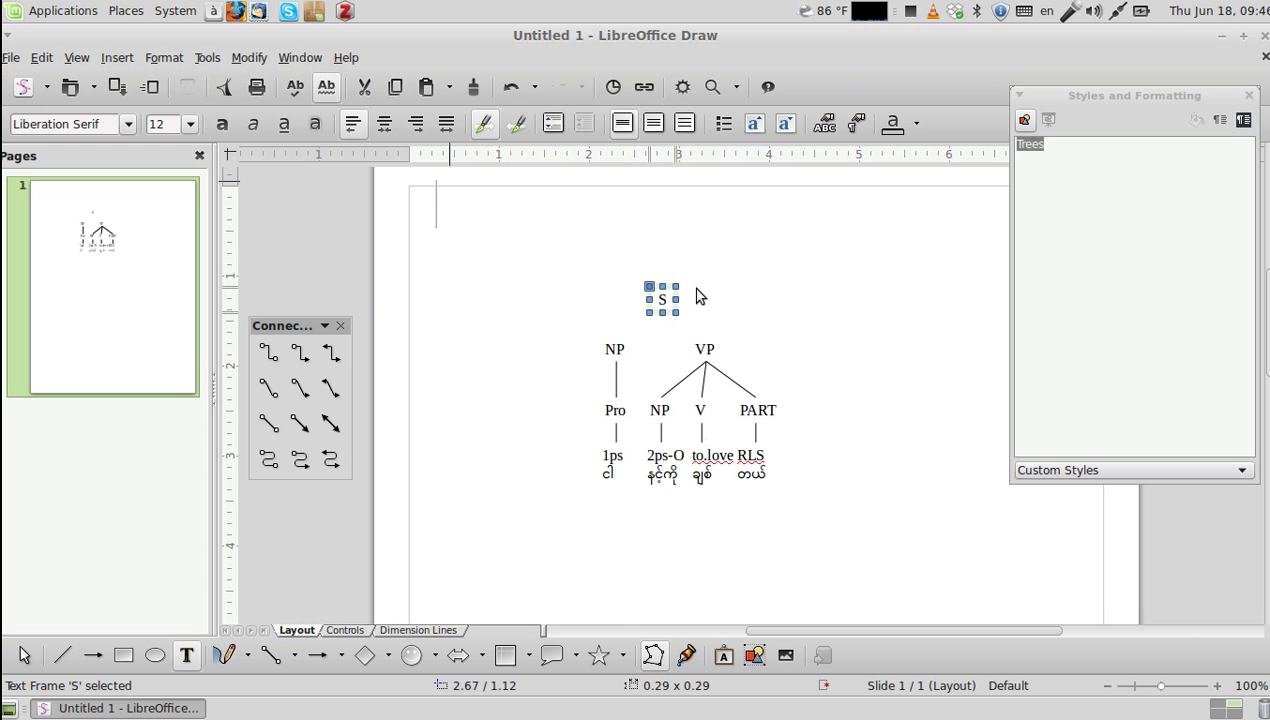
{"action": "key", "text": "Escape"}
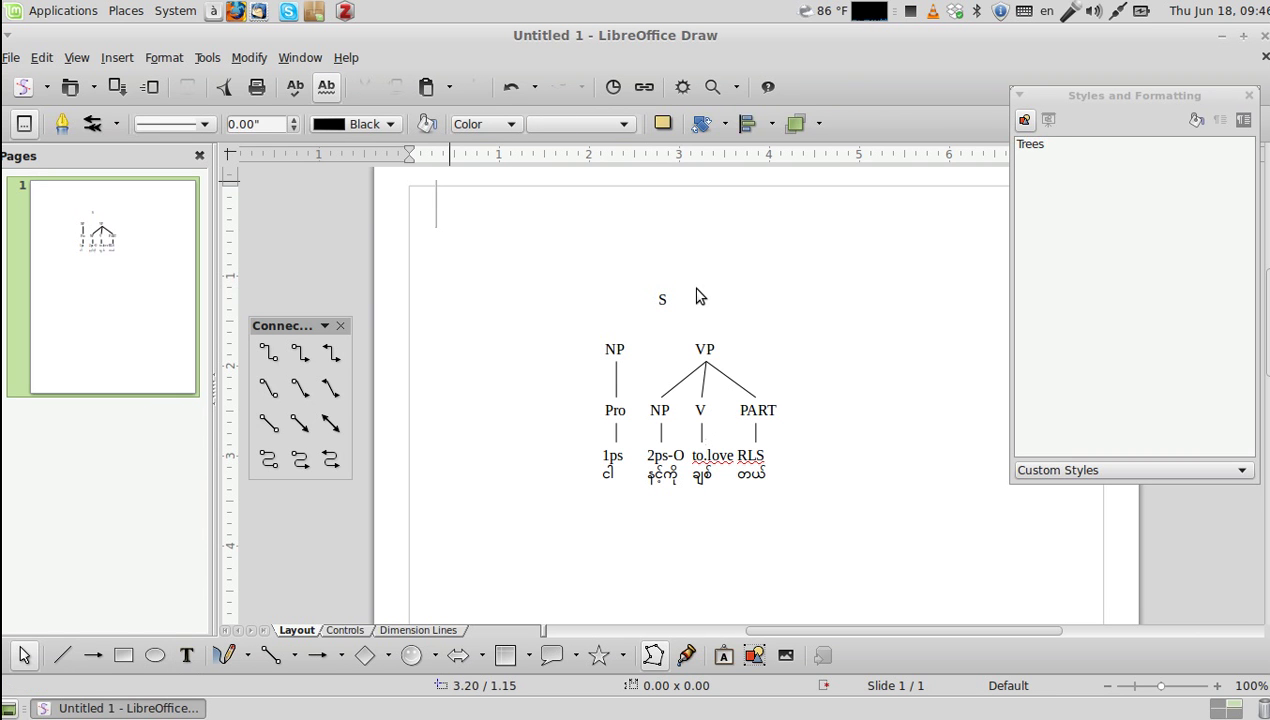
Step: Insert a glue point under S and connect S to NP and VP with straight lines
{"action": "left_click", "coordinate": [662, 305]}
{"action": "left_click", "coordinate": [686, 655]}
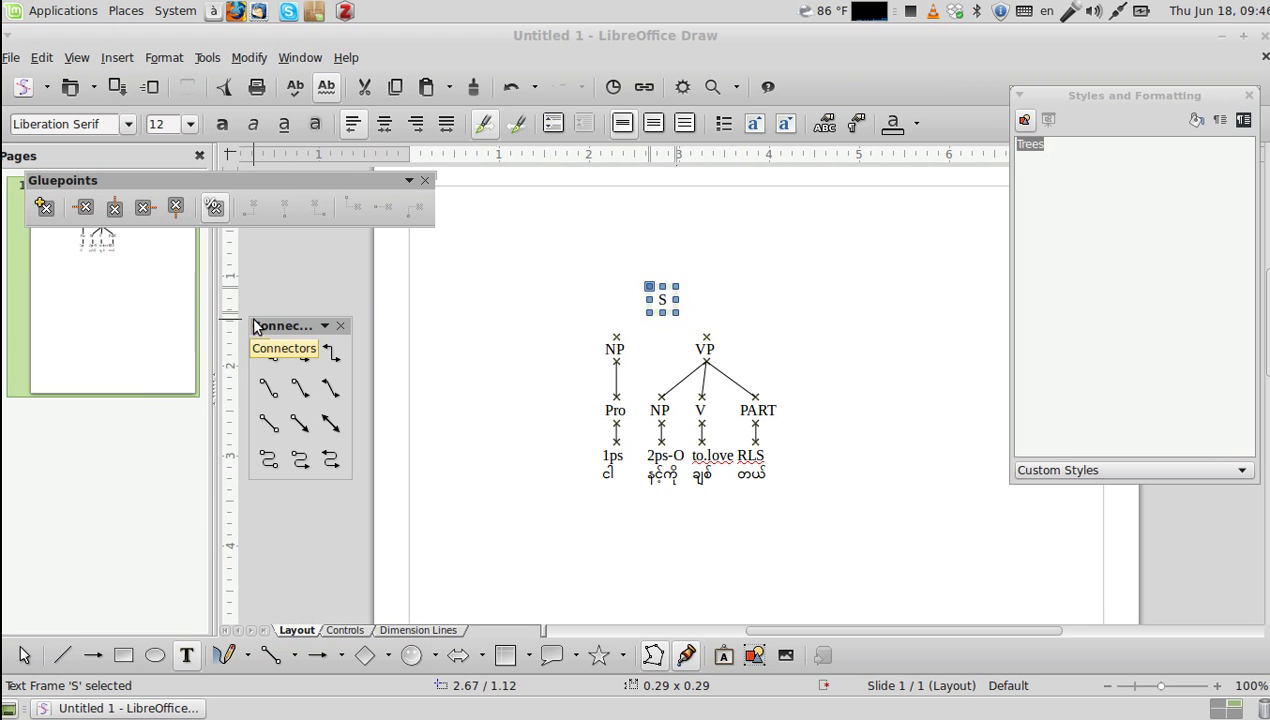
{"action": "left_click", "coordinate": [44, 207]}
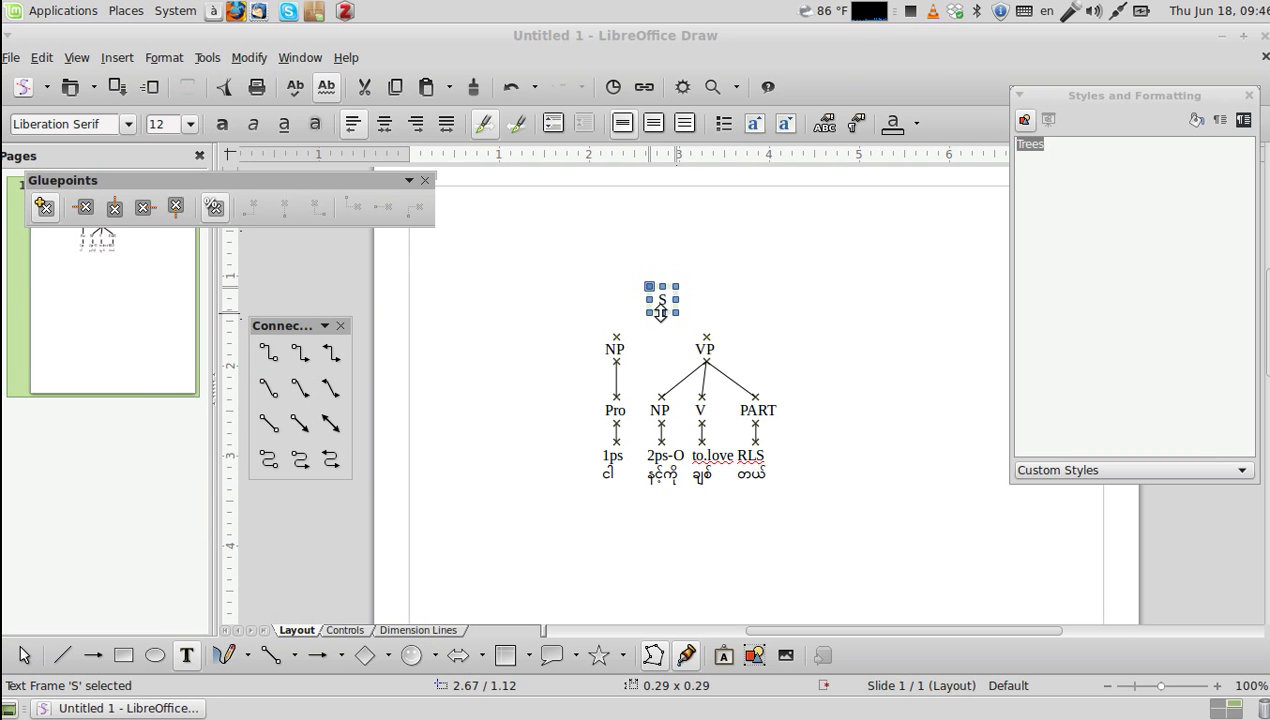
{"action": "left_click_drag", "start_coordinate": [660, 313], "coordinate": [665, 317]}
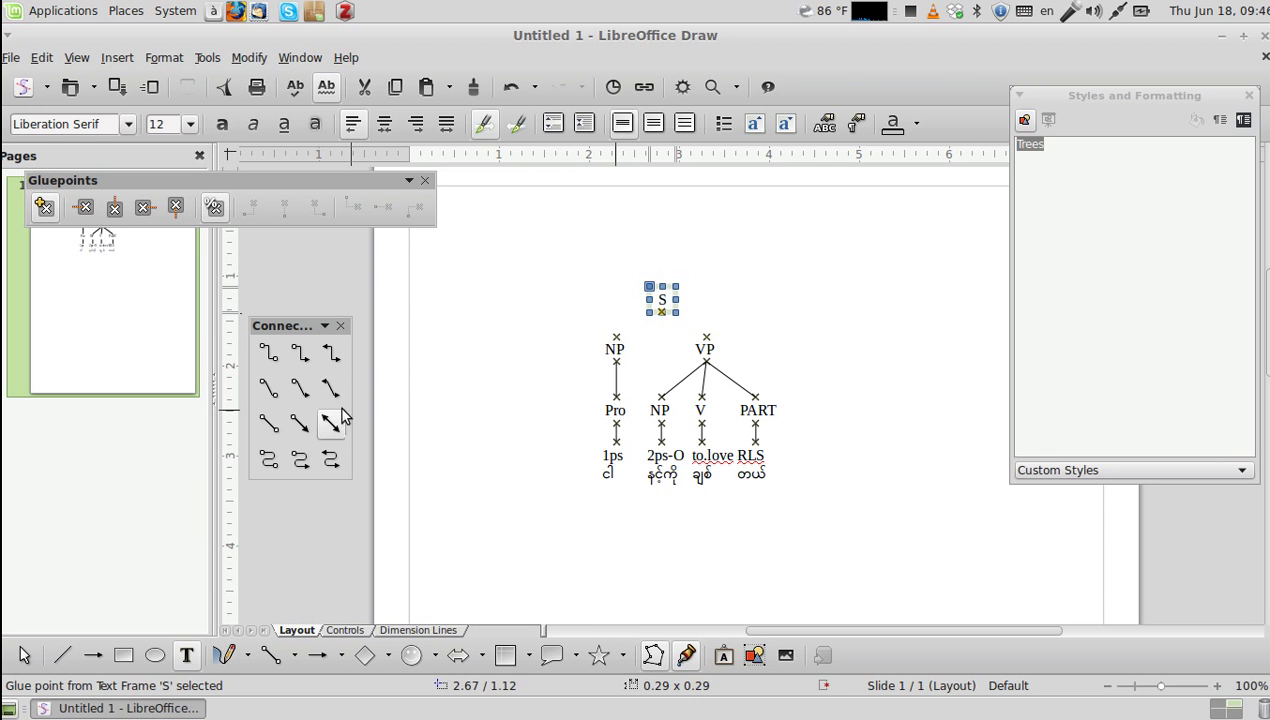
{"action": "left_click", "coordinate": [268, 424]}
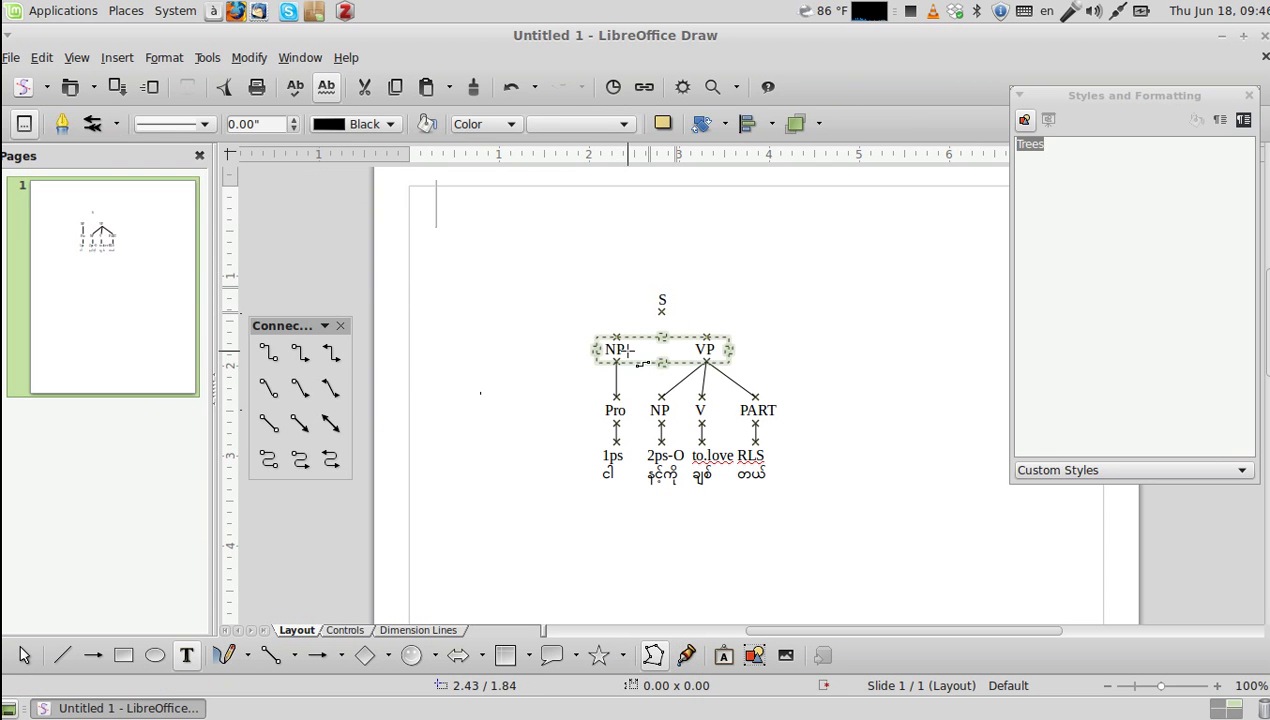
{"action": "mouse_move", "coordinate": [616, 337]}
{"action": "left_mouse_down"}
{"action": "mouse_move", "coordinate": [661, 312]}
{"action": "mouse_move", "coordinate": [702, 337]}
{"action": "mouse_move", "coordinate": [661, 312]}
{"action": "left_mouse_up"}
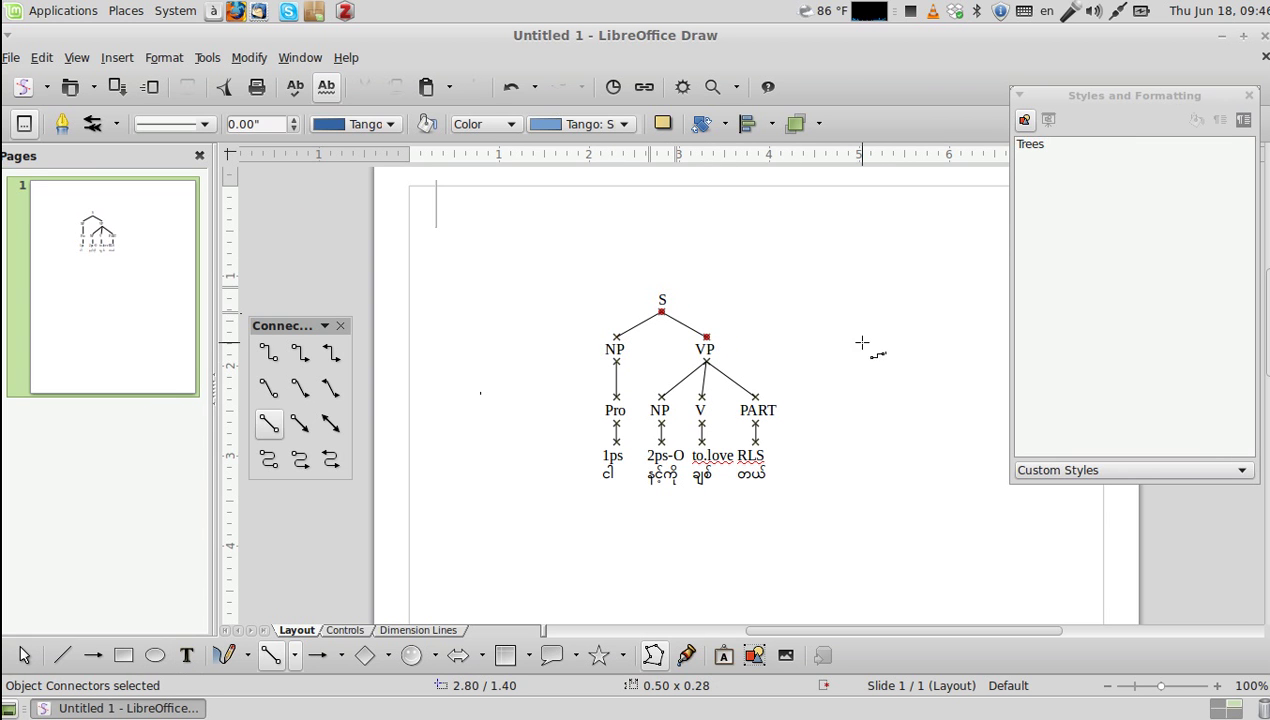
{"action": "key", "text": "Escape"}
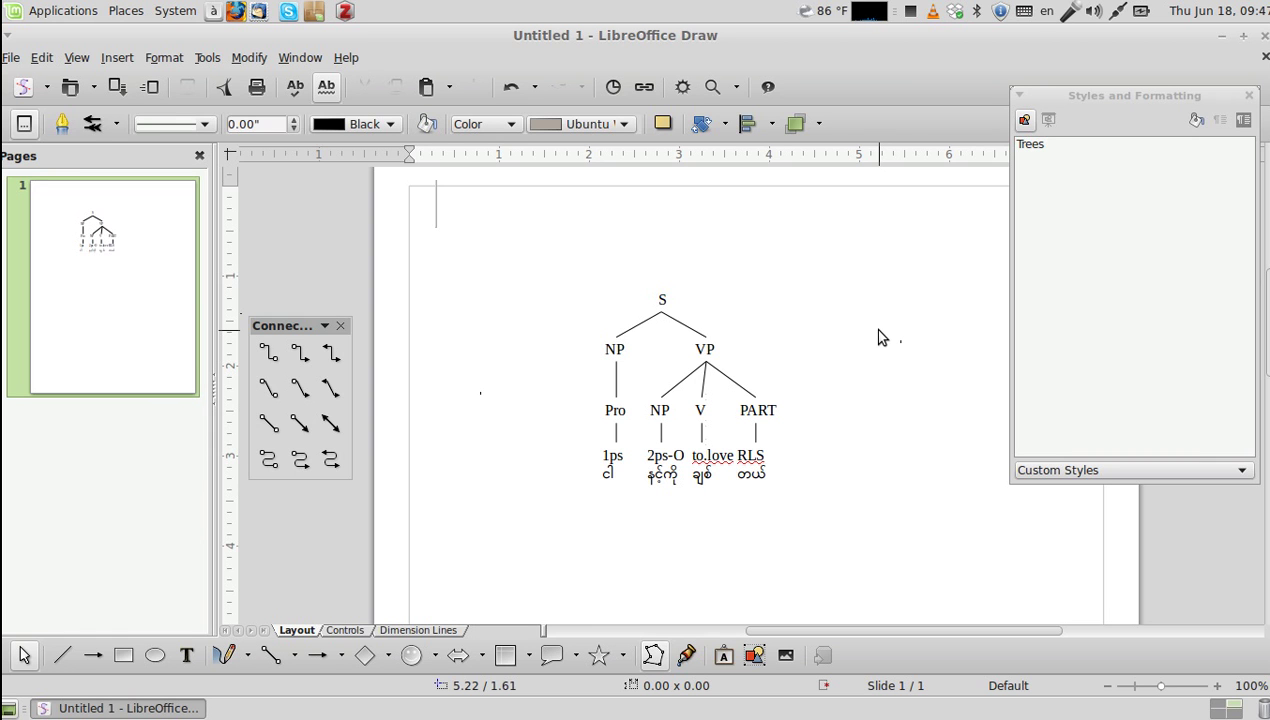
Step: Close the Connectors toolbar and nudge the Pro NP V PART row into place
{"action": "left_click", "coordinate": [341, 327]}
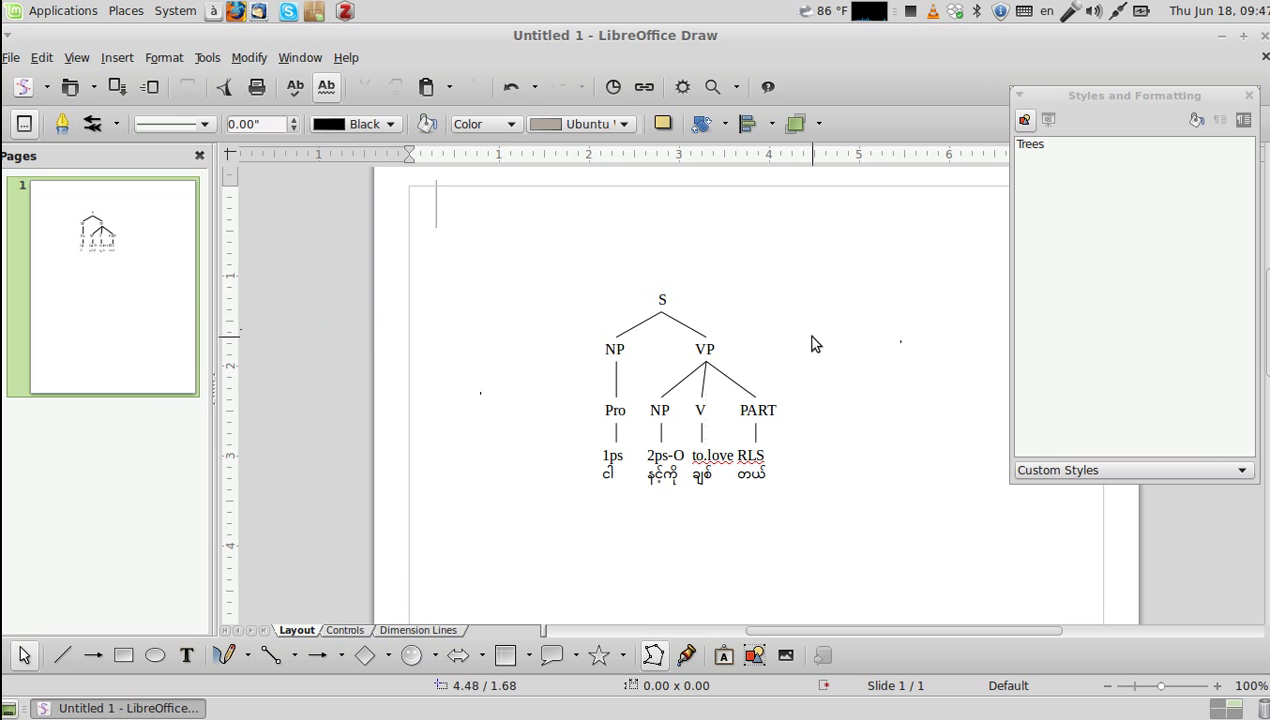
{"action": "left_click", "coordinate": [596, 402]}
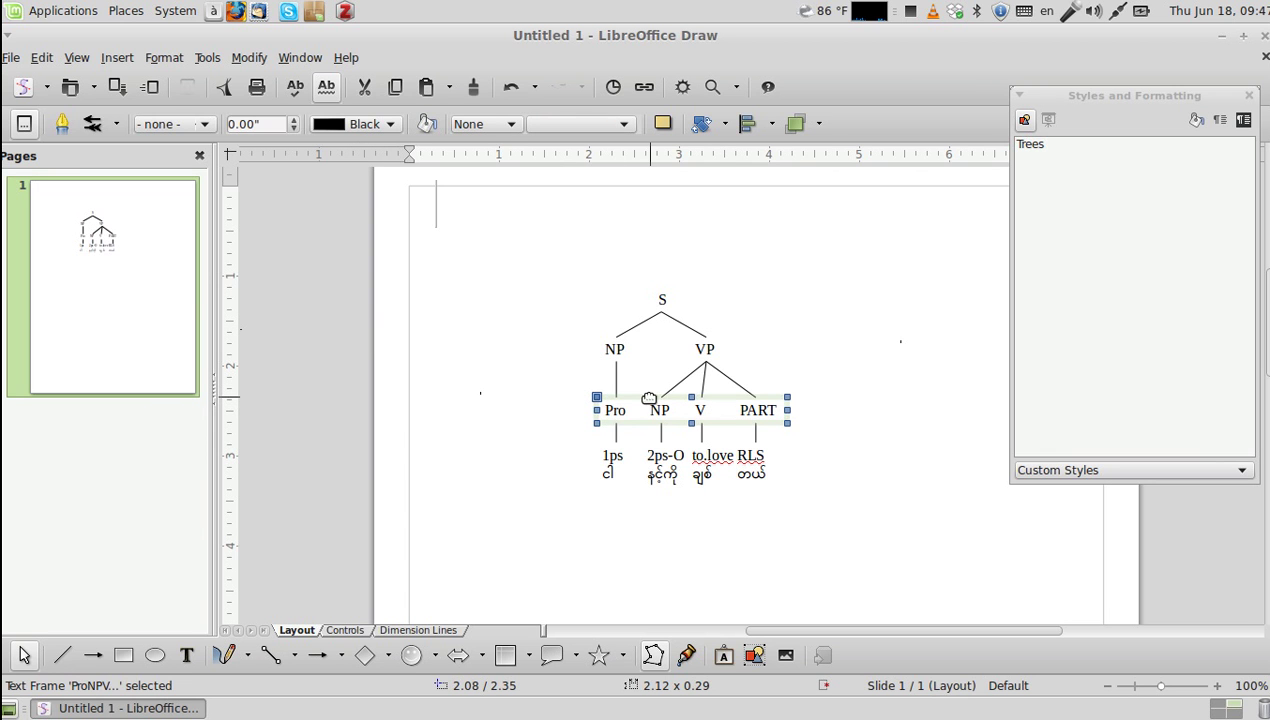
{"action": "key", "text": "Down"}
{"action": "key", "text": "Right"}
{"action": "key", "text": "Right"}
{"action": "key", "text": "Right"}
{"action": "key", "text": "Right"}
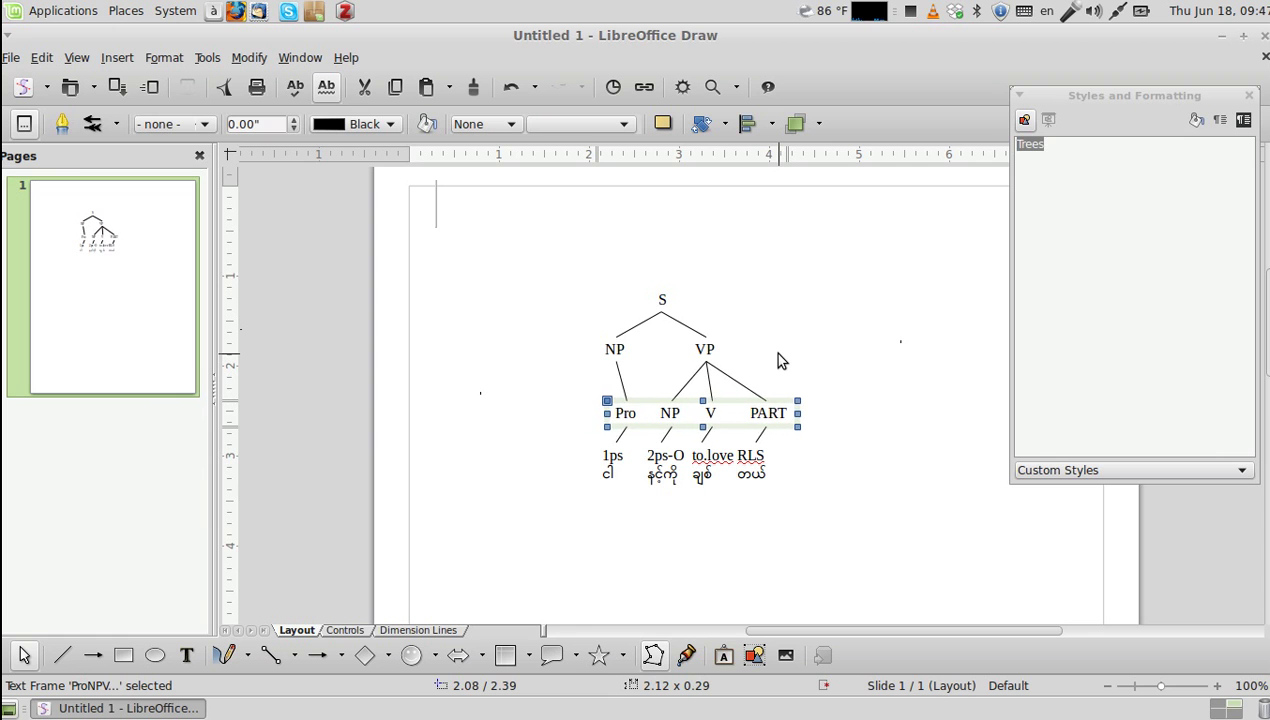
{"action": "key", "text": "Left"}
{"action": "key", "text": "Left"}
{"action": "key", "text": "Left"}
{"action": "key", "text": "Left"}
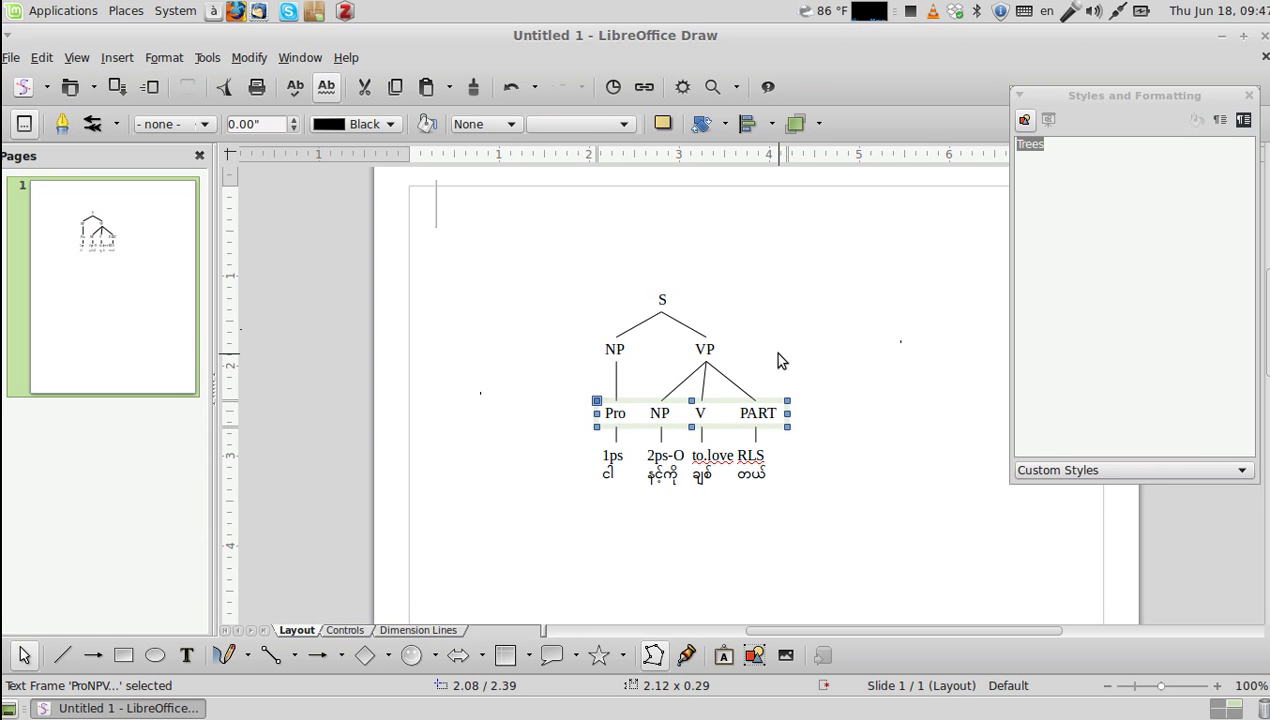
{"action": "key", "text": "Up"}
{"action": "key", "text": "Up"}
{"action": "key", "text": "Down"}
{"action": "key", "text": "Down"}
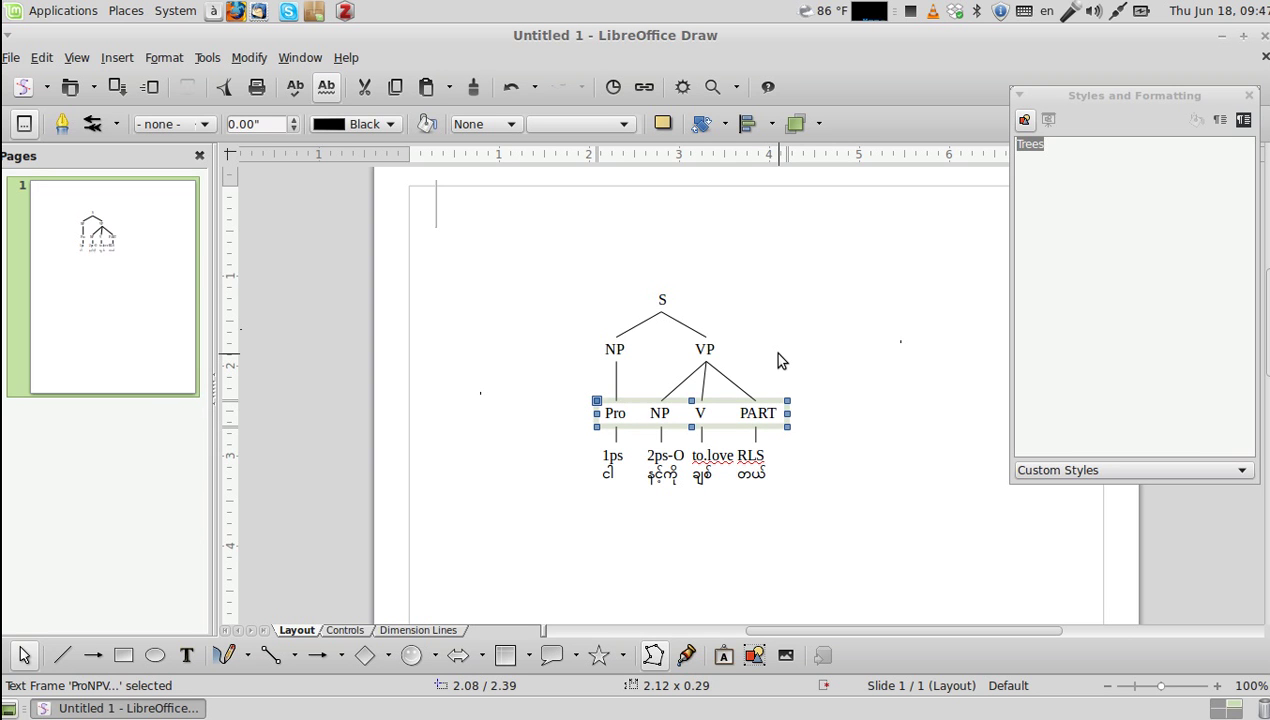
Step: Move the S label up slightly
{"action": "left_click", "coordinate": [663, 298]}
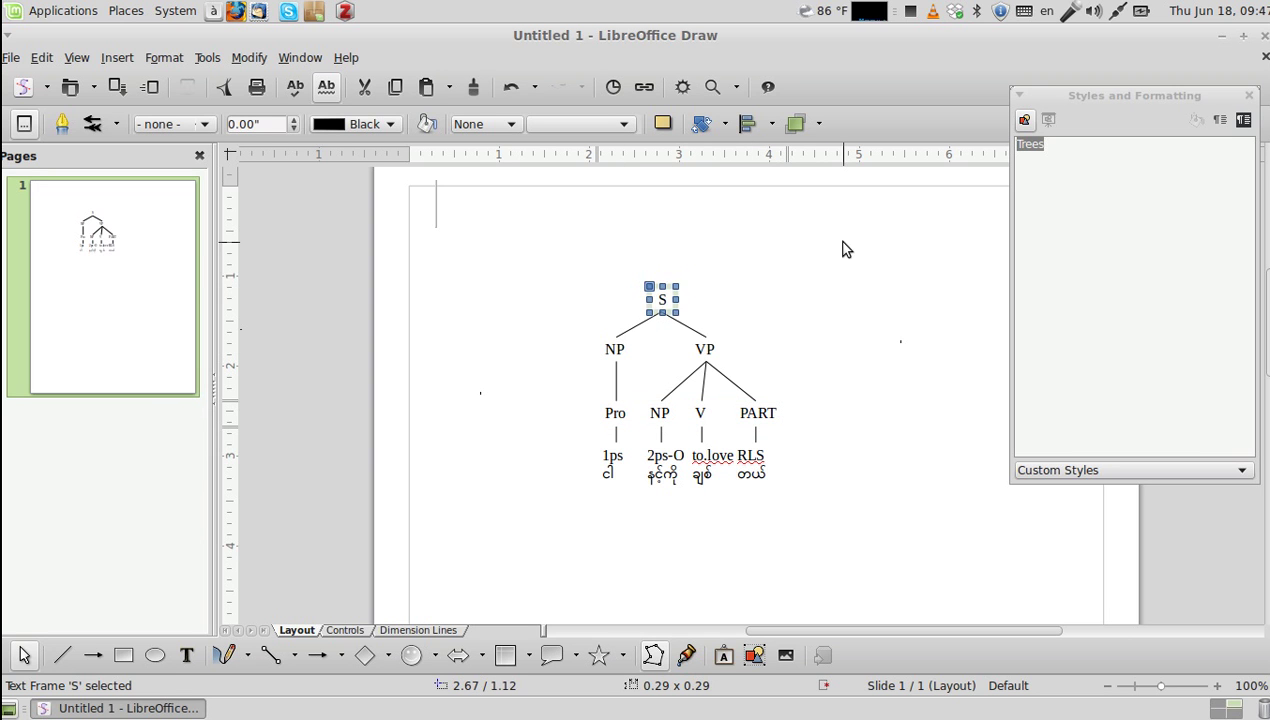
{"action": "key", "text": "Up"}
{"action": "key", "text": "Up"}
{"action": "key", "text": "Left"}
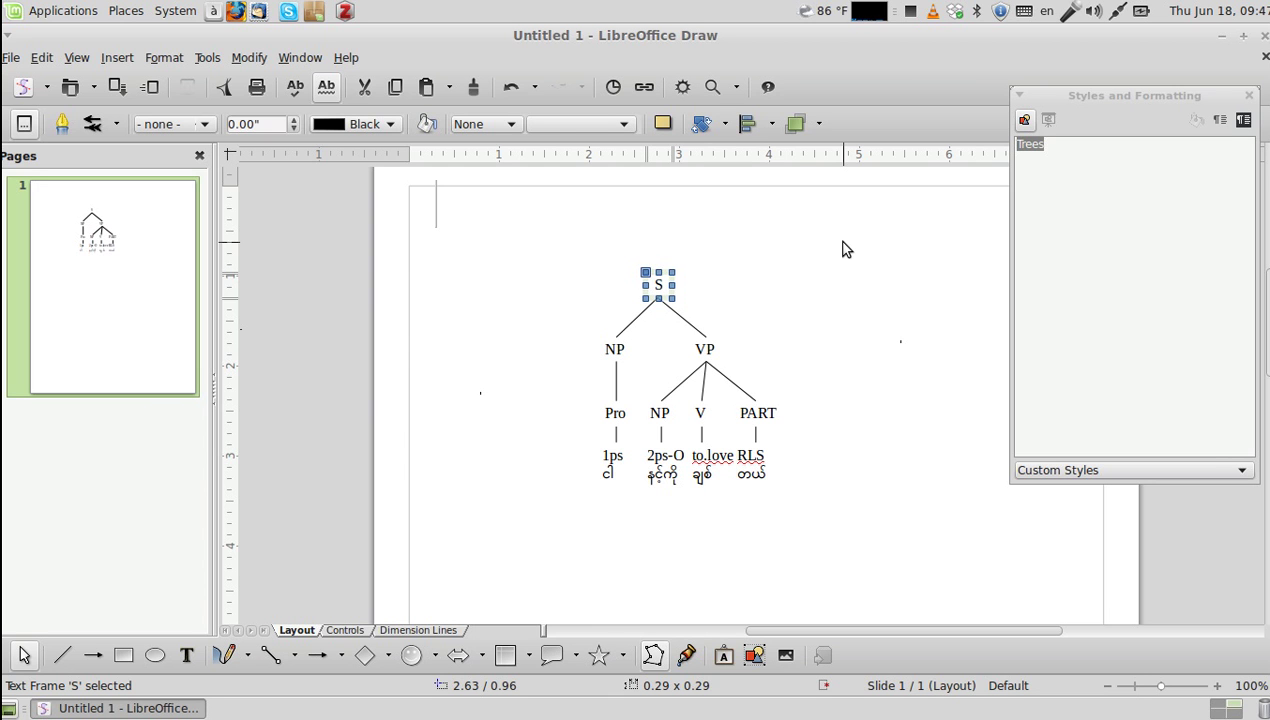
Step: Nudge the NP VP row and narrow its frame slightly from the right
{"action": "left_click", "coordinate": [842, 249]}
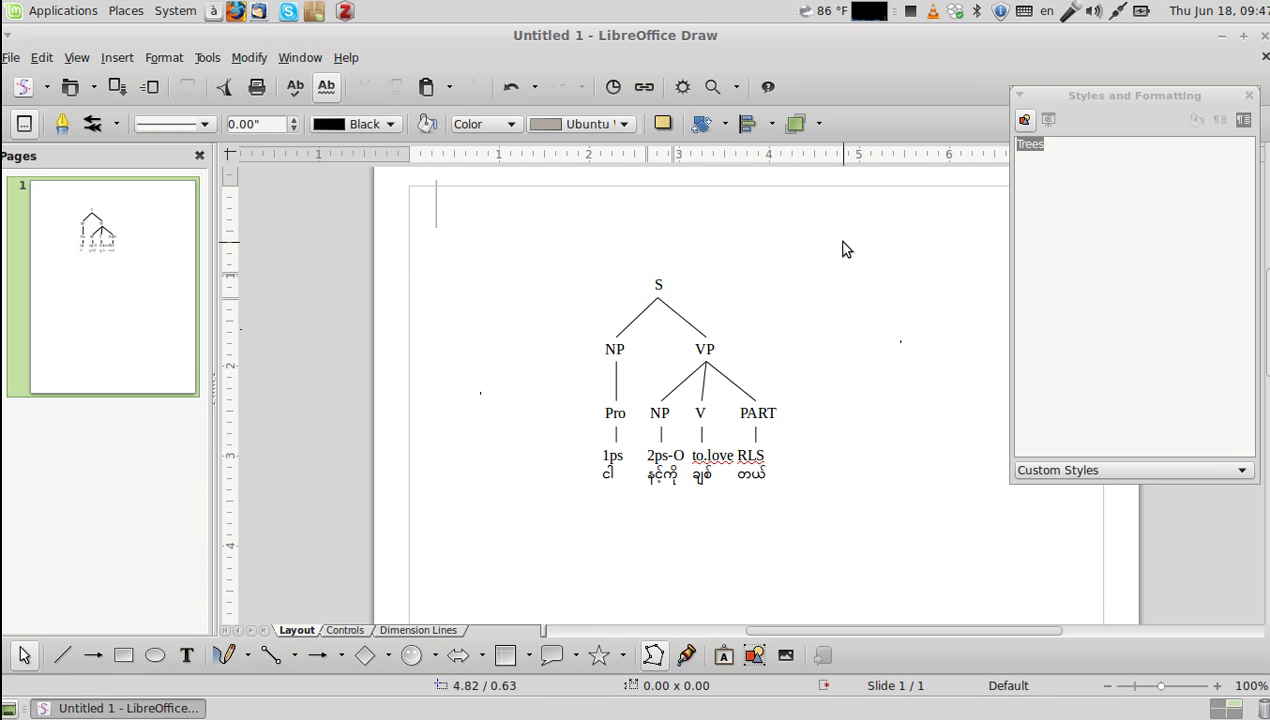
{"action": "left_click", "coordinate": [709, 346]}
{"action": "key", "text": "Escape"}
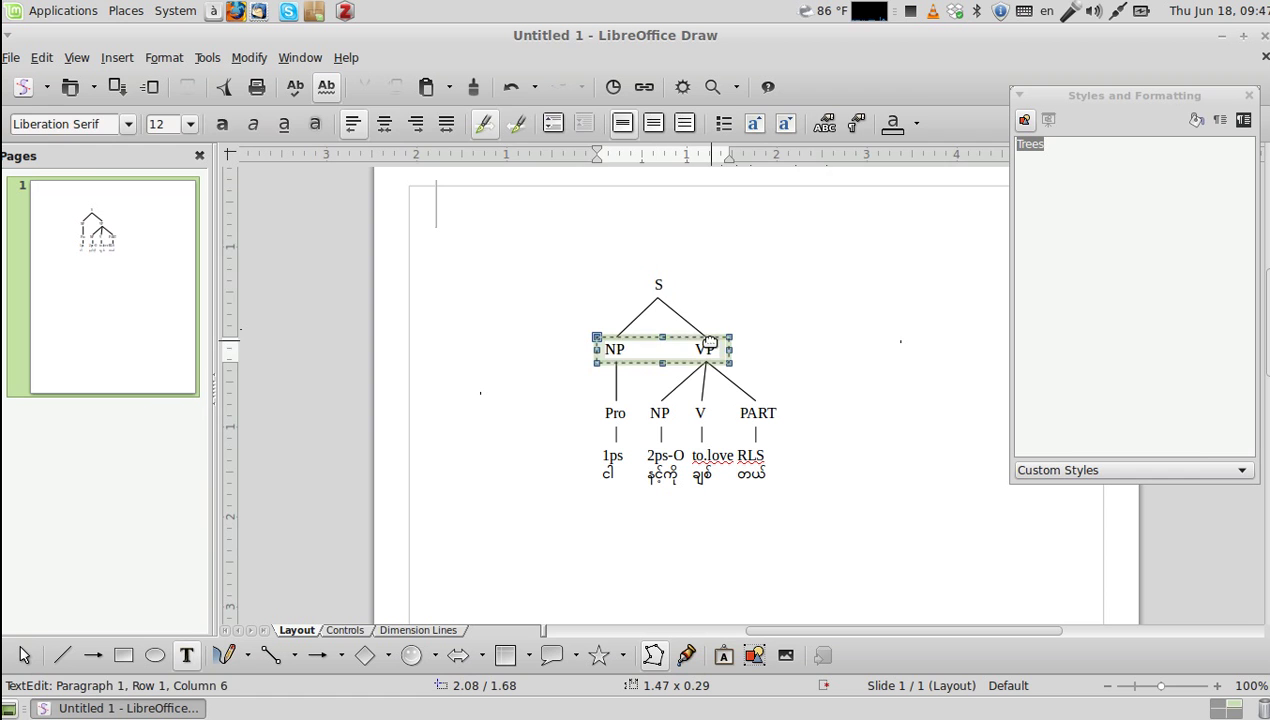
{"action": "key", "text": "Left"}
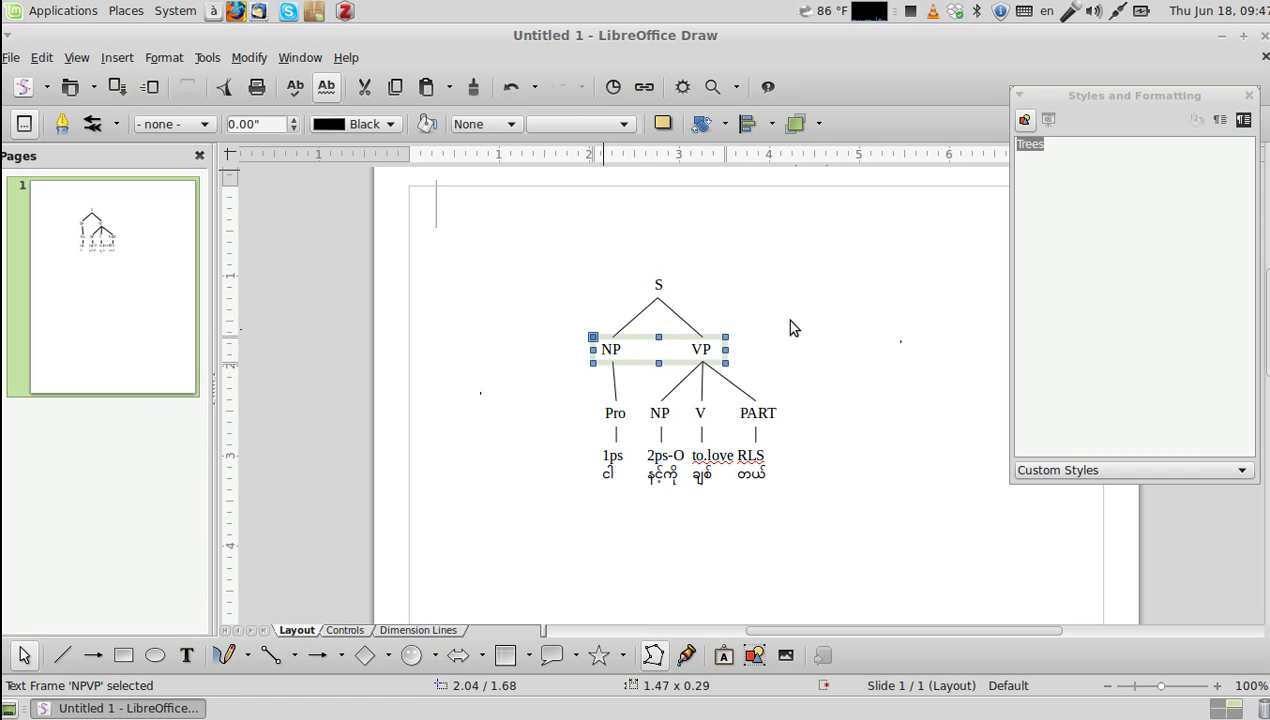
{"action": "key", "text": "Right"}
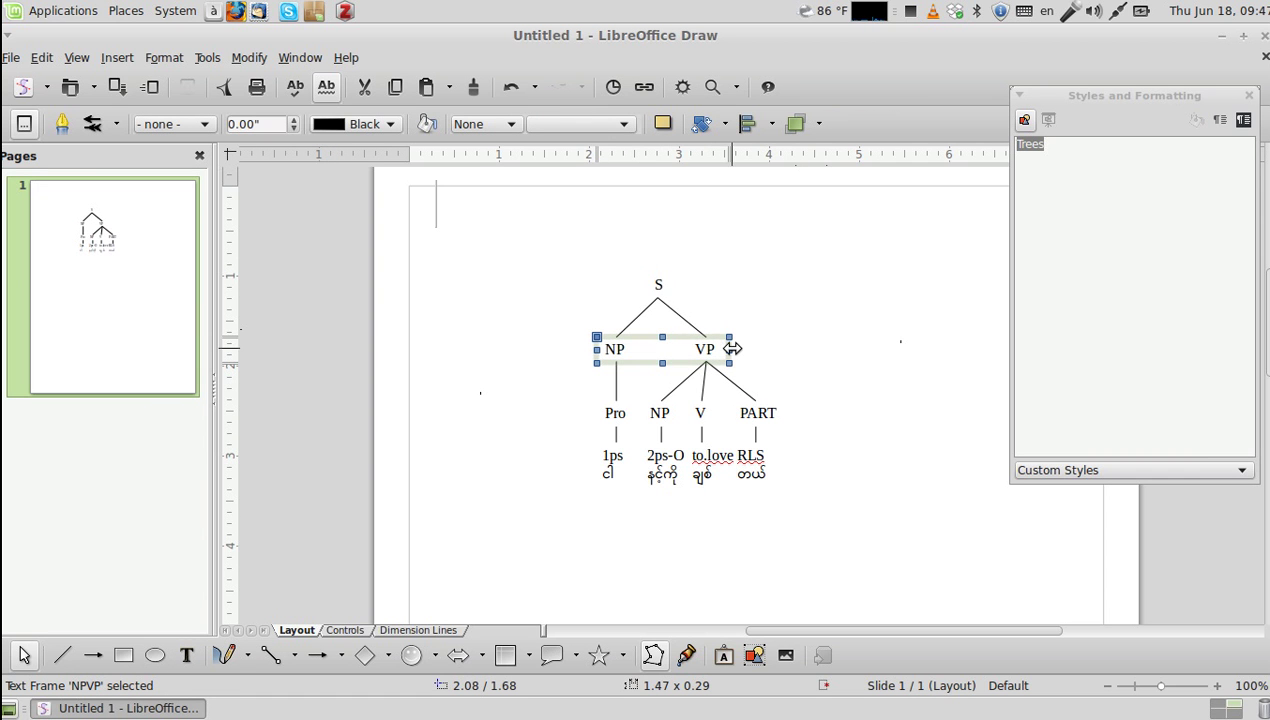
{"action": "left_click_drag", "start_coordinate": [729, 349], "coordinate": [724, 349]}
{"action": "left_click", "coordinate": [758, 353]}
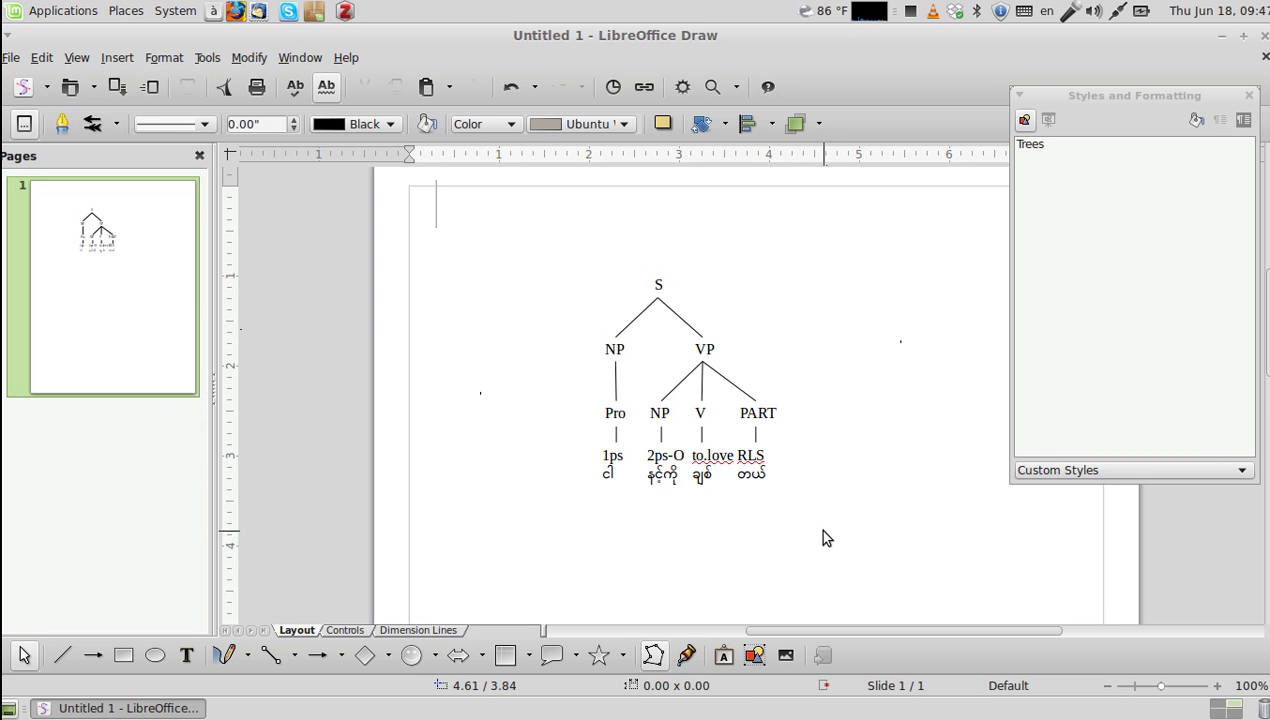
Step: Create a new blank Writer text document alongside the drawing
{"action": "left_click", "coordinate": [46, 87]}
{"action": "left_click", "coordinate": [44, 118]}
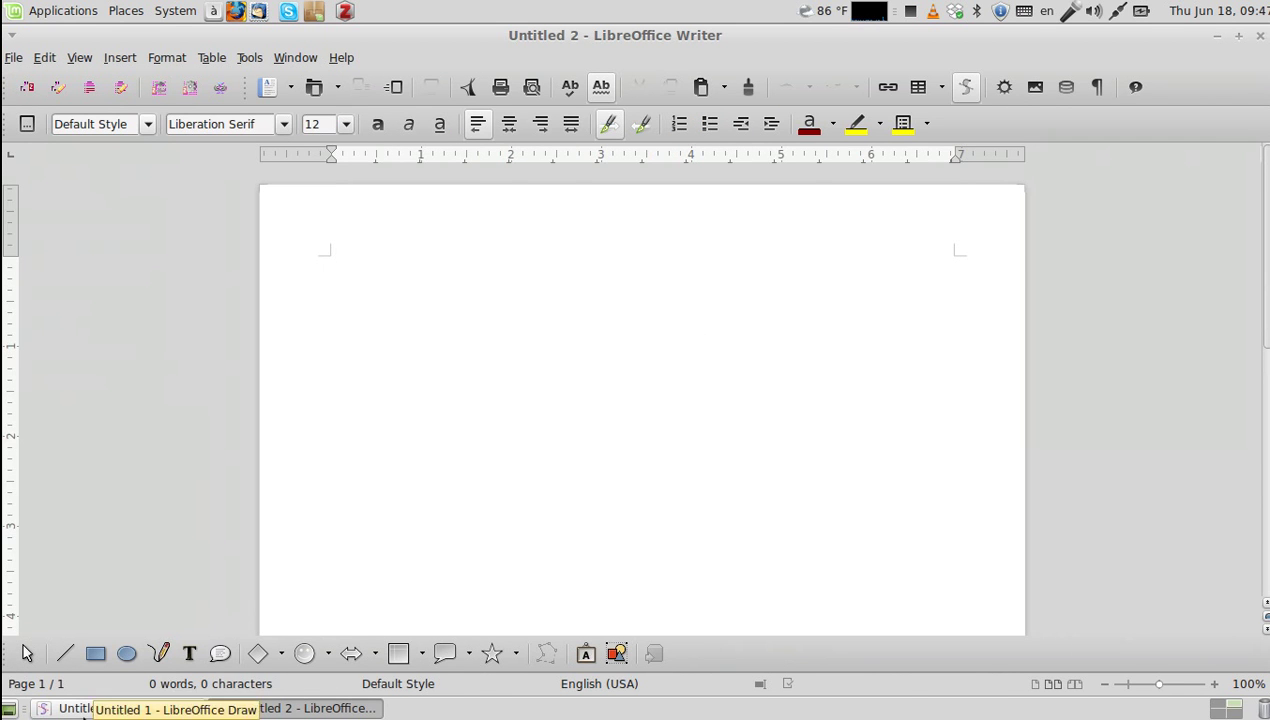
{"action": "left_click", "coordinate": [84, 710]}
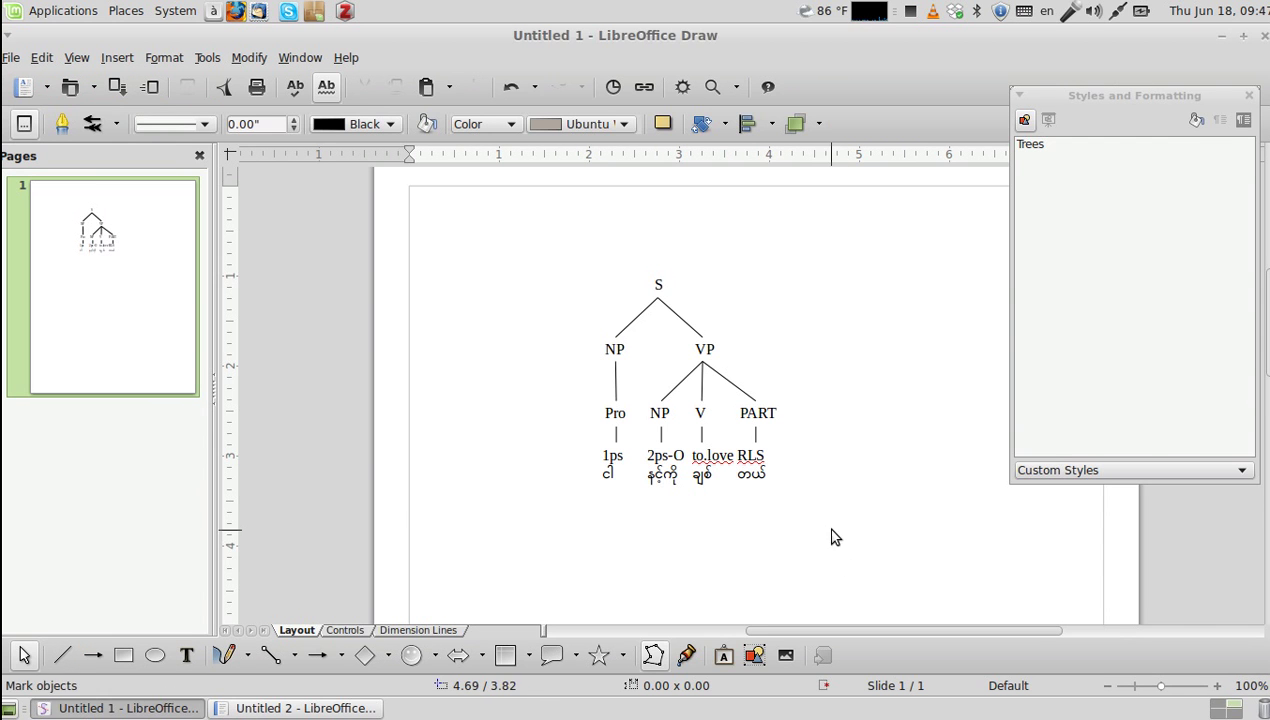
Step: Select all 14 objects of the tree, then move to the new Writer document
{"action": "left_click_drag", "start_coordinate": [831, 530], "coordinate": [533, 235]}
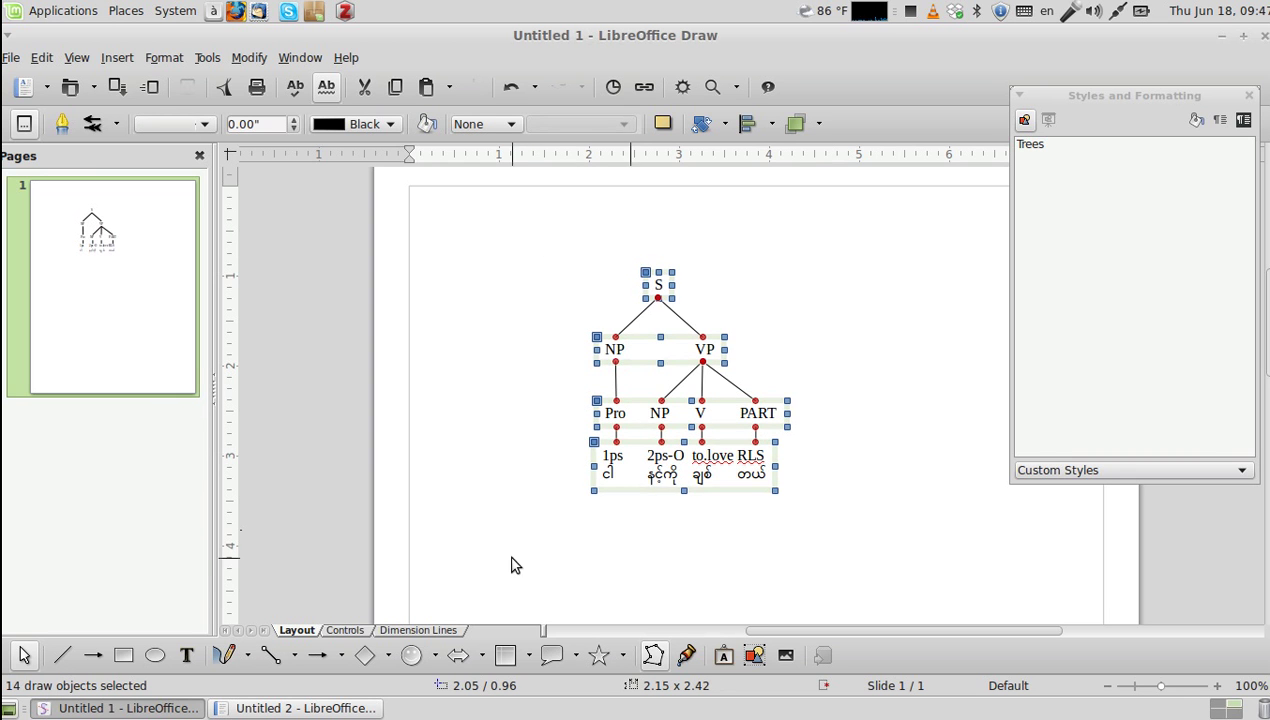
{"action": "left_click", "coordinate": [658, 660]}
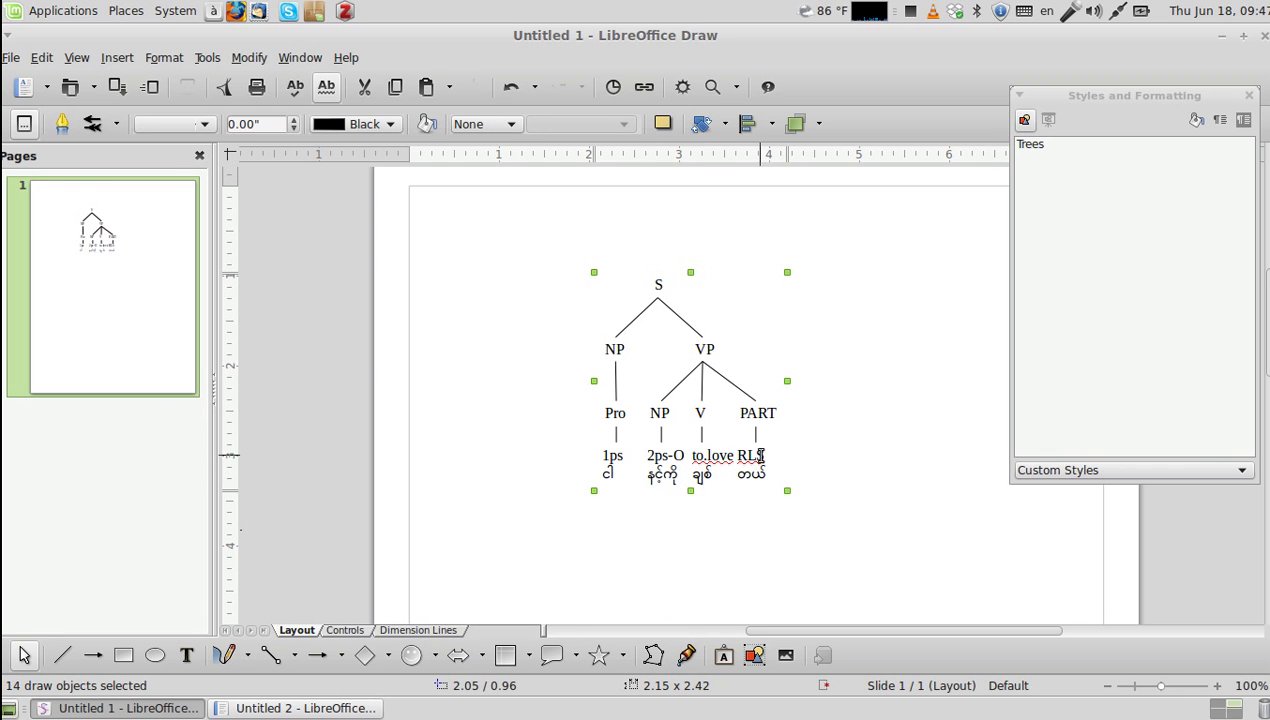
{"action": "left_click_drag", "start_coordinate": [825, 525], "coordinate": [476, 245]}
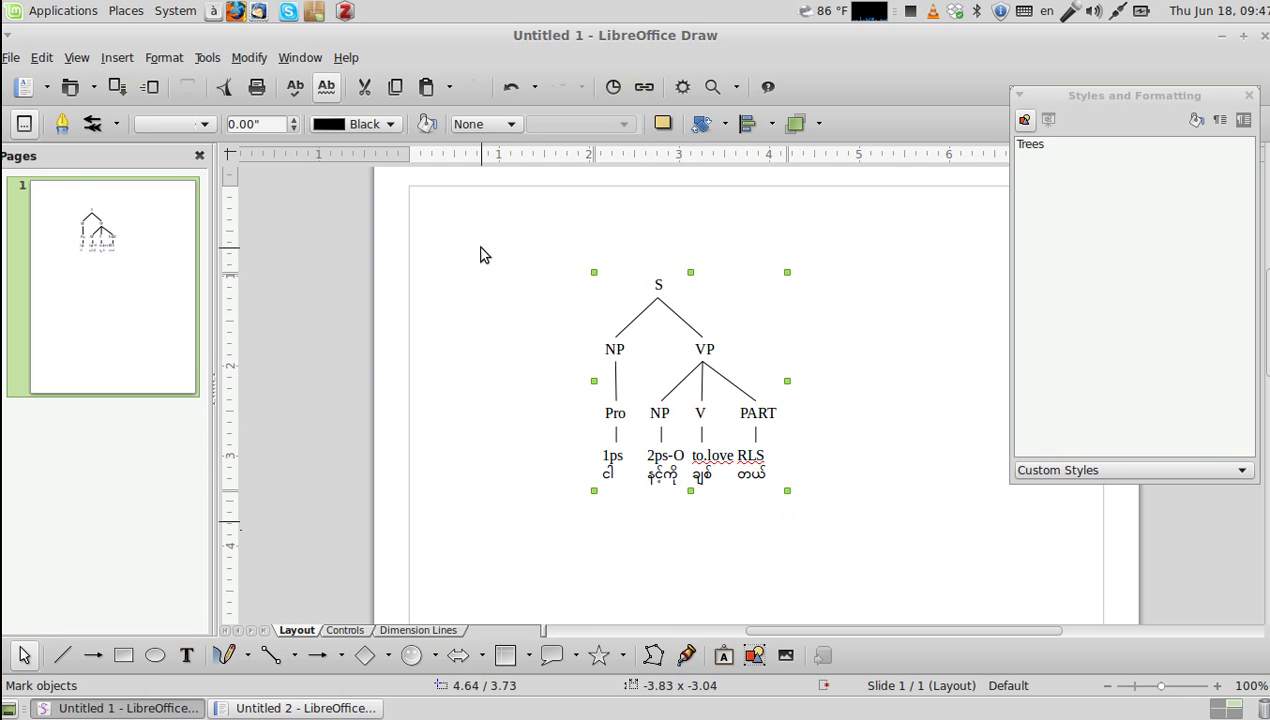
{"action": "right_click", "coordinate": [681, 451]}
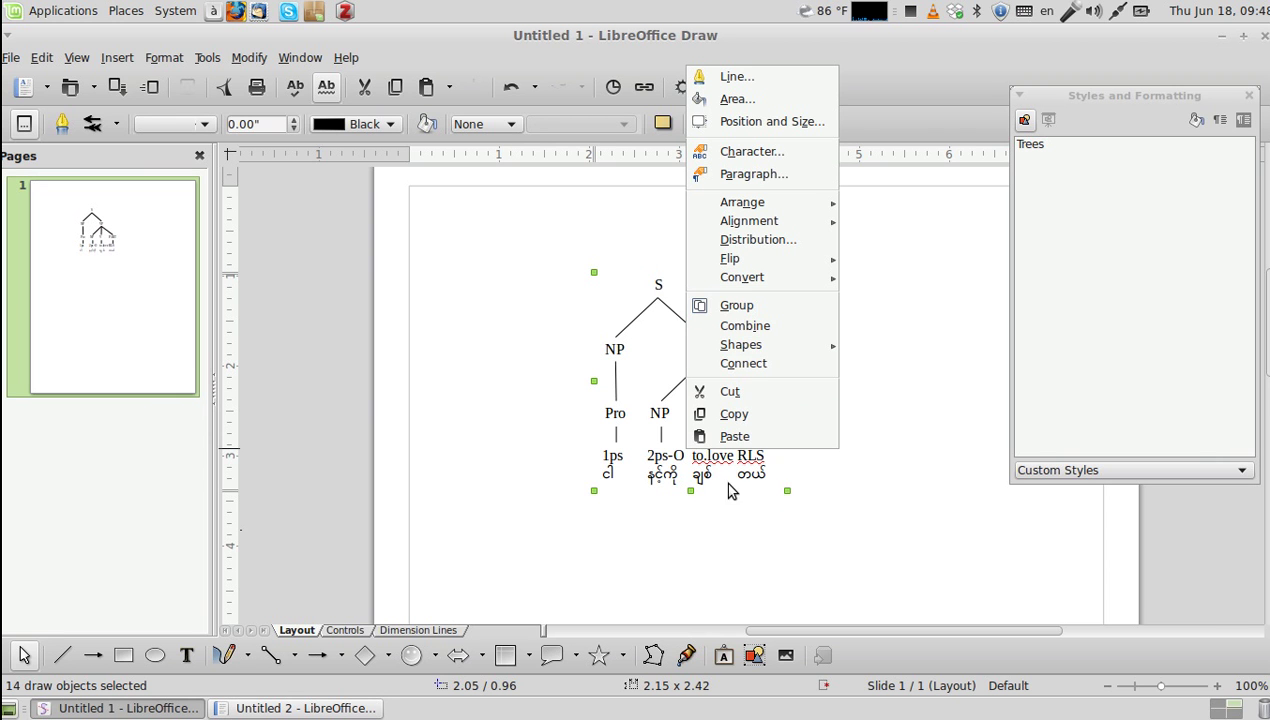
{"action": "left_click", "coordinate": [727, 537]}
{"action": "left_click_drag", "start_coordinate": [899, 573], "coordinate": [536, 245]}
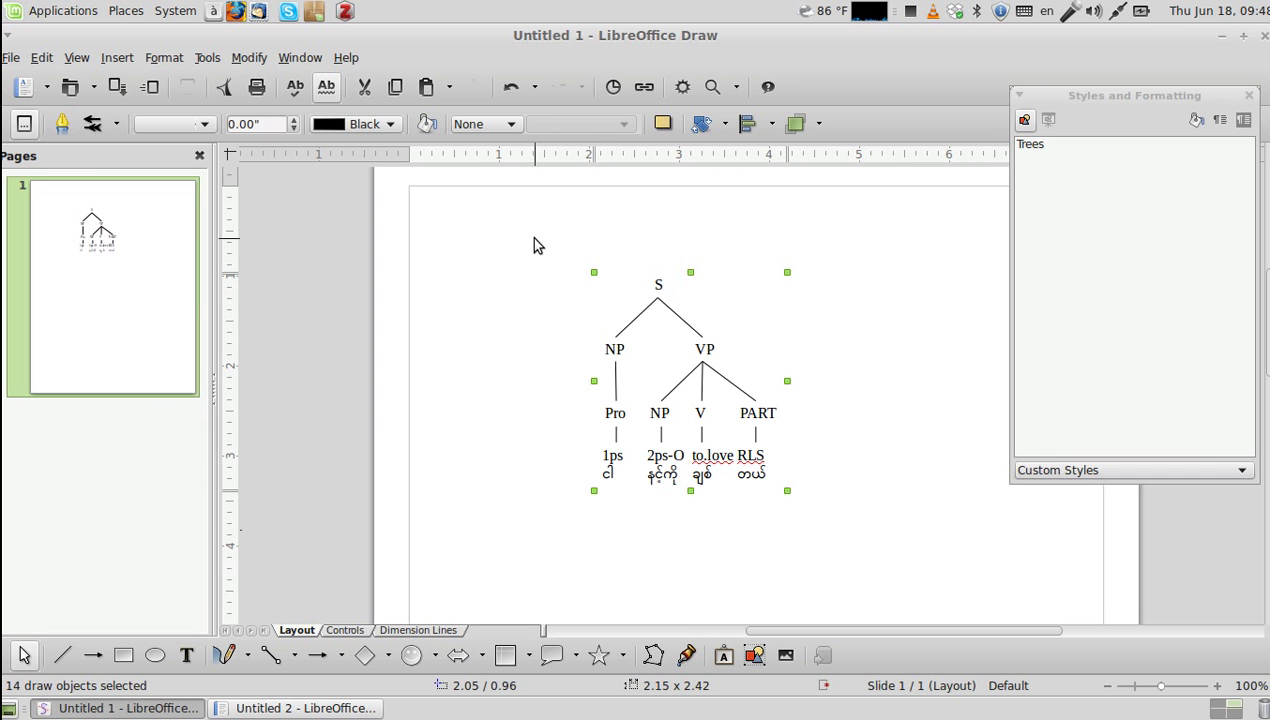
{"action": "left_click", "coordinate": [300, 708]}
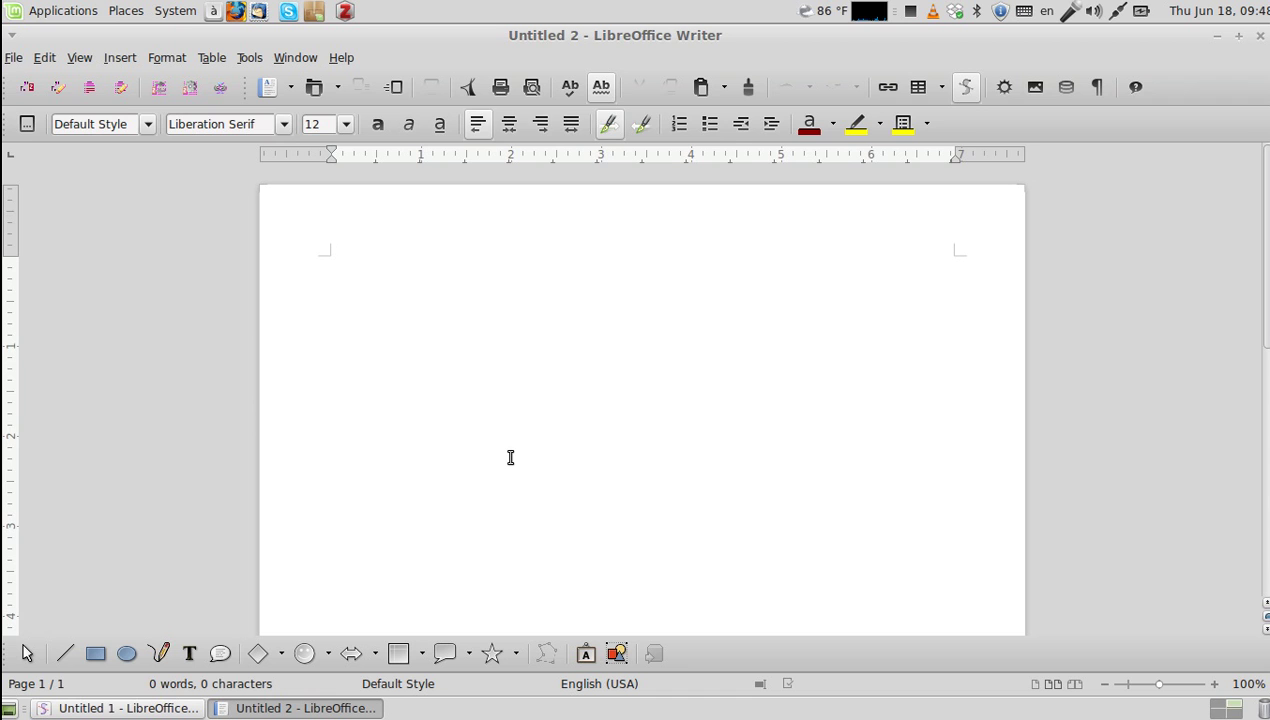
Step: Remove the plain paste of the tree and bring up Paste Special's format choices
{"action": "key", "text": "ctrl+v"}
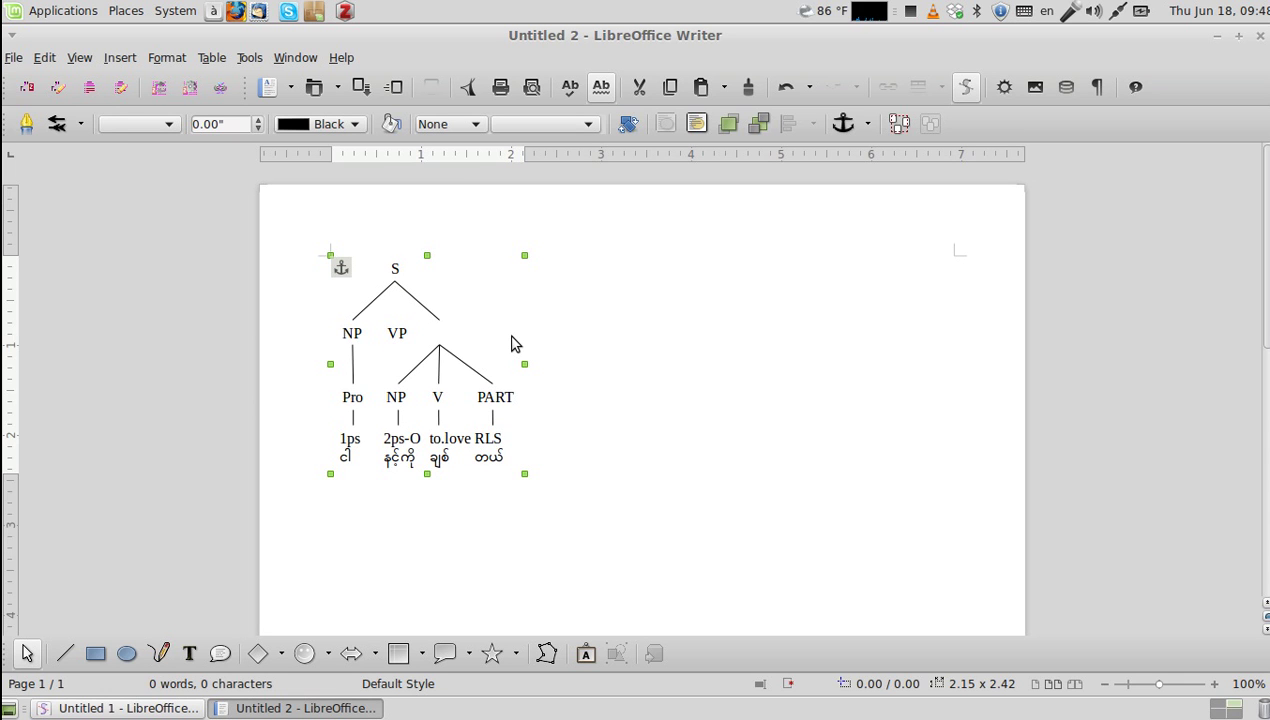
{"action": "key", "text": "ctrl+x"}
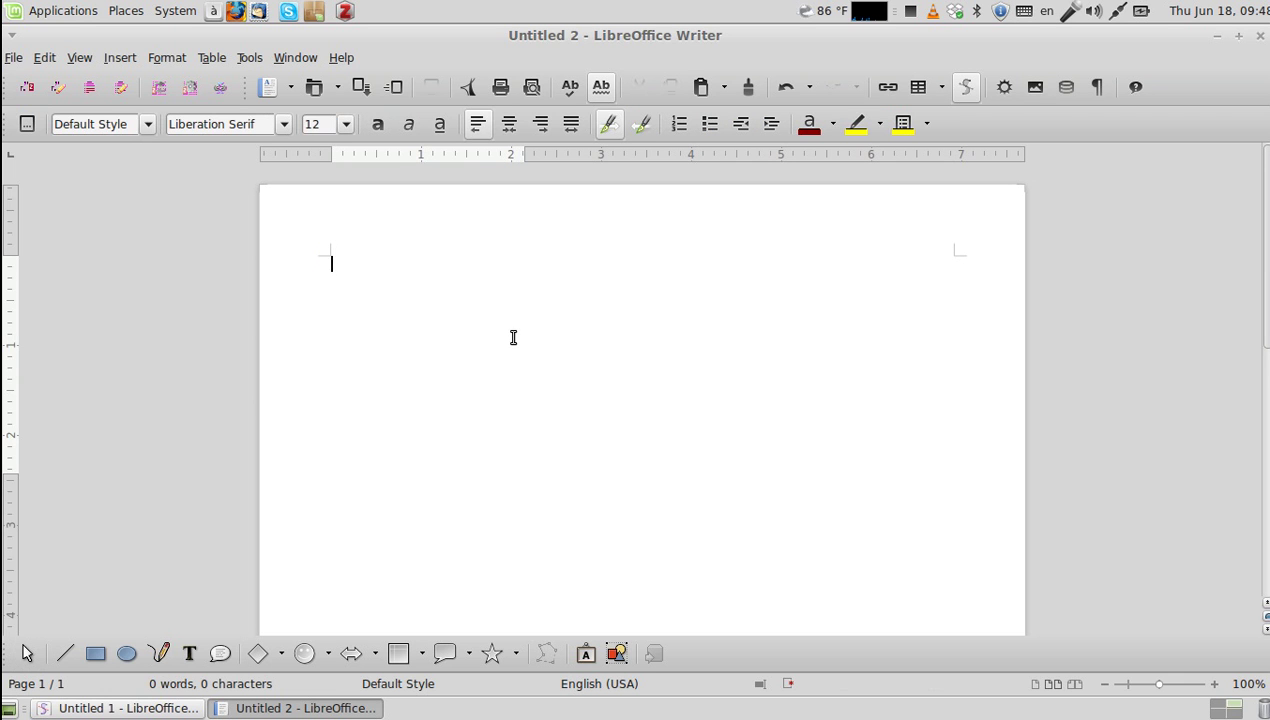
{"action": "key", "text": "ctrl+shift+v"}
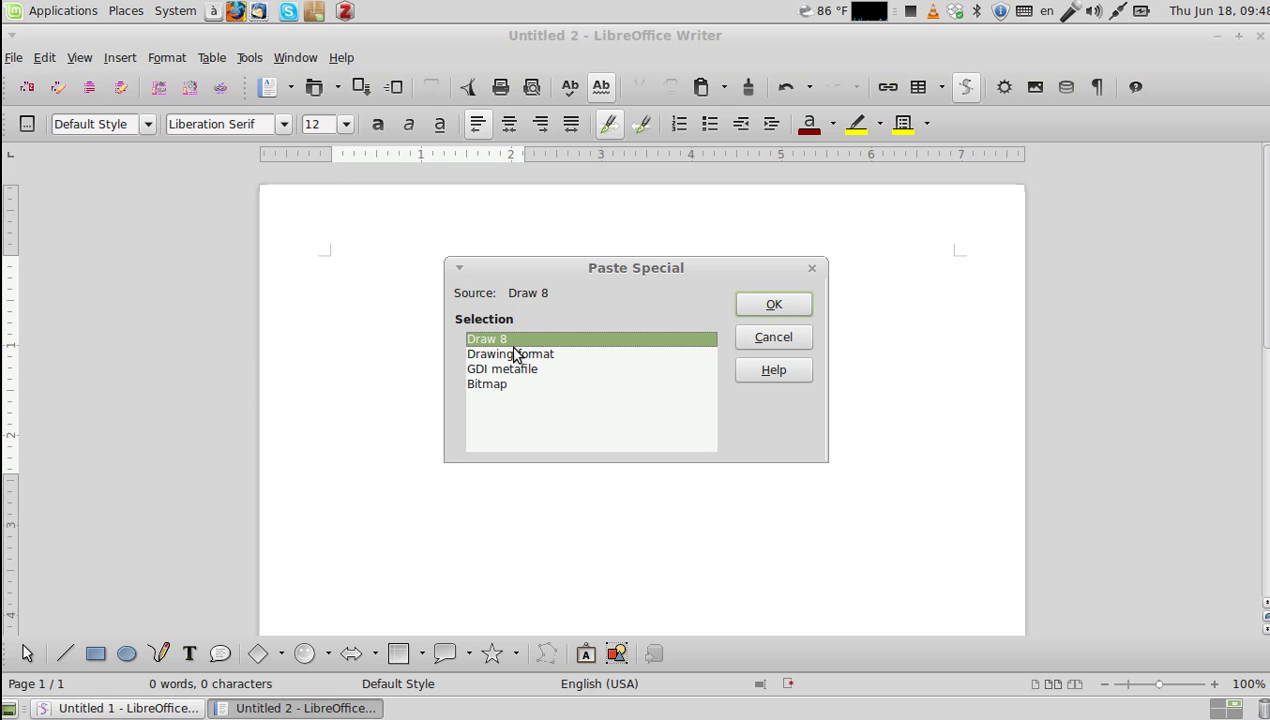
Step: Paste the tree as a GDI metafile and drag it right of centre near the top
{"action": "left_click", "coordinate": [789, 342]}
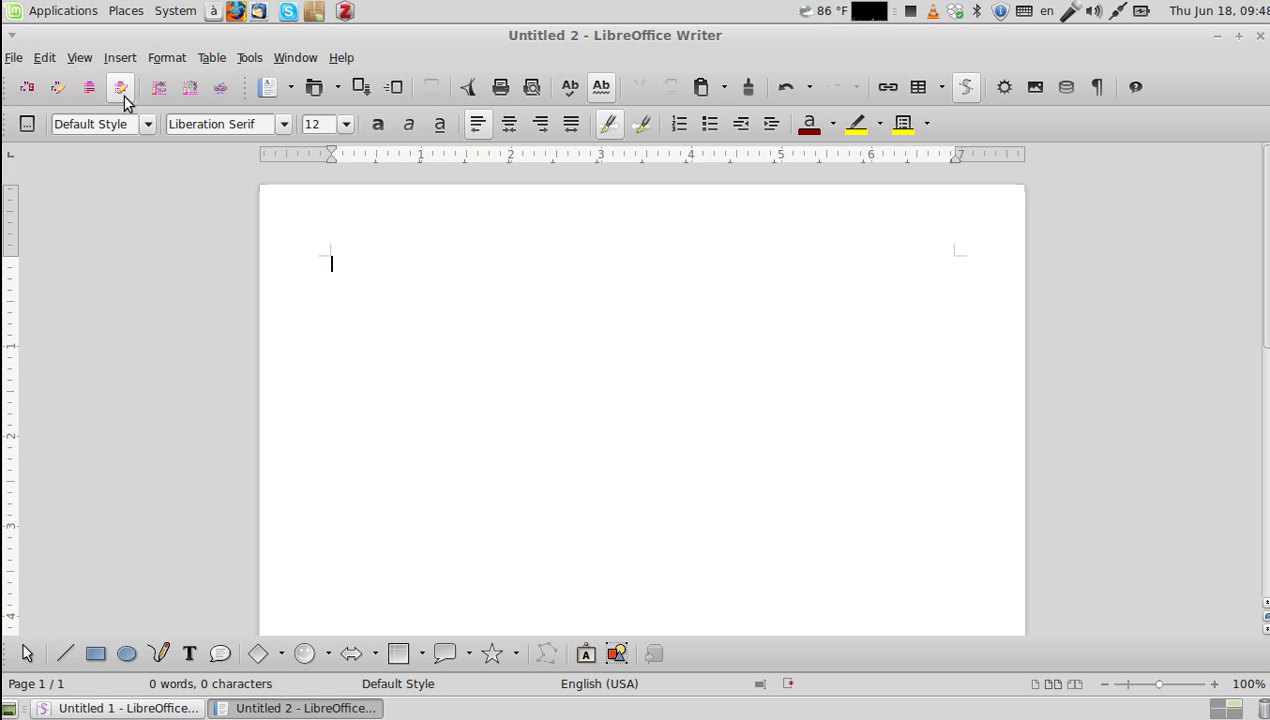
{"action": "left_click", "coordinate": [41, 59]}
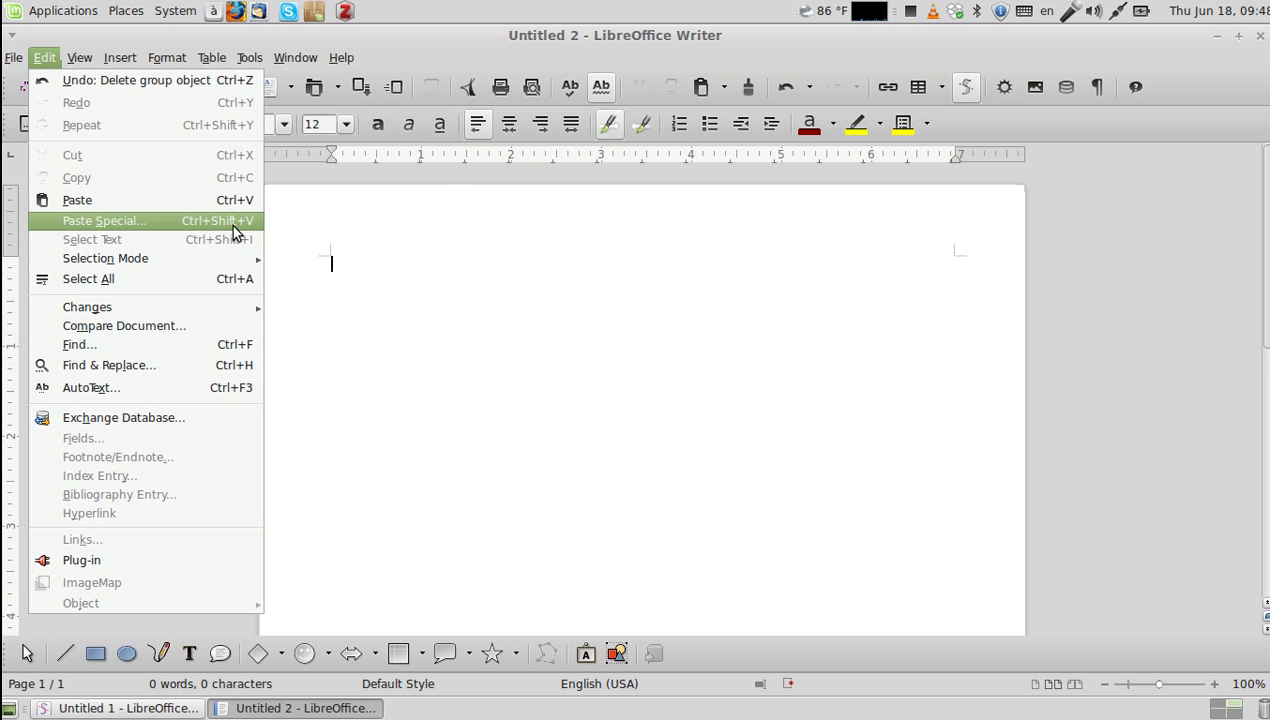
{"action": "left_click", "coordinate": [486, 322]}
{"action": "key", "text": "ctrl+shift+v"}
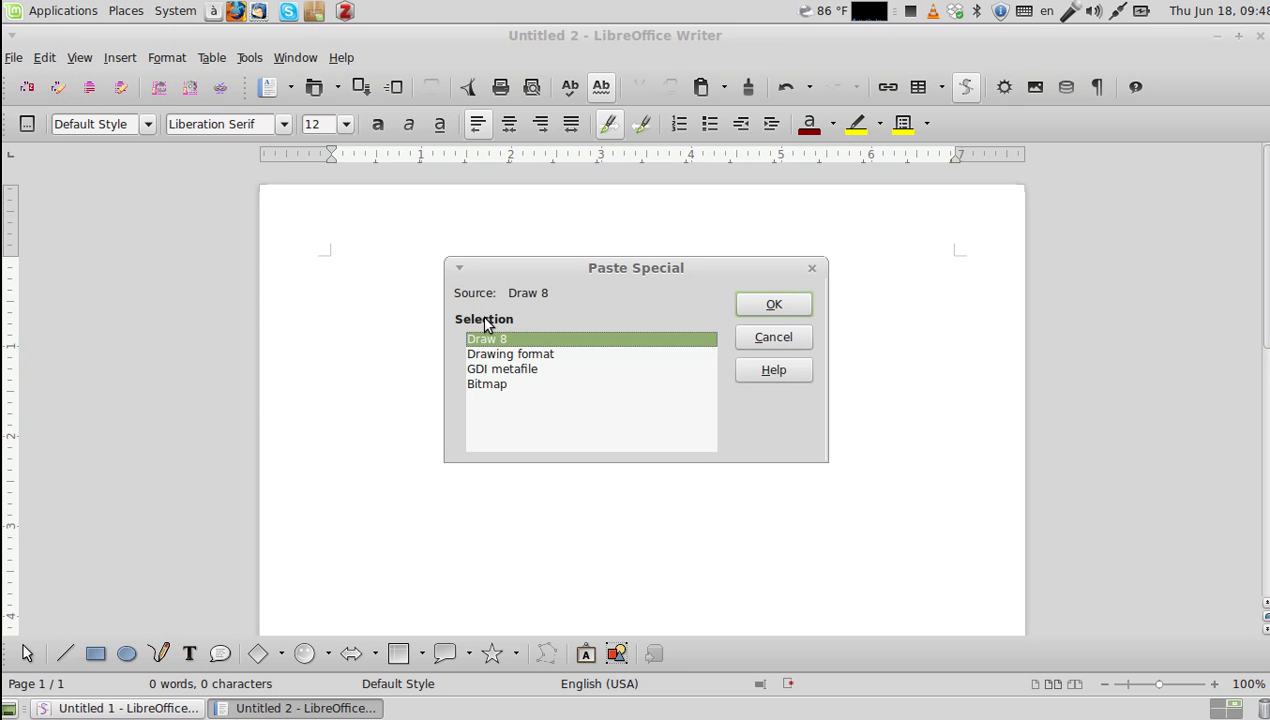
{"action": "key", "text": "Down"}
{"action": "key", "text": "Down"}
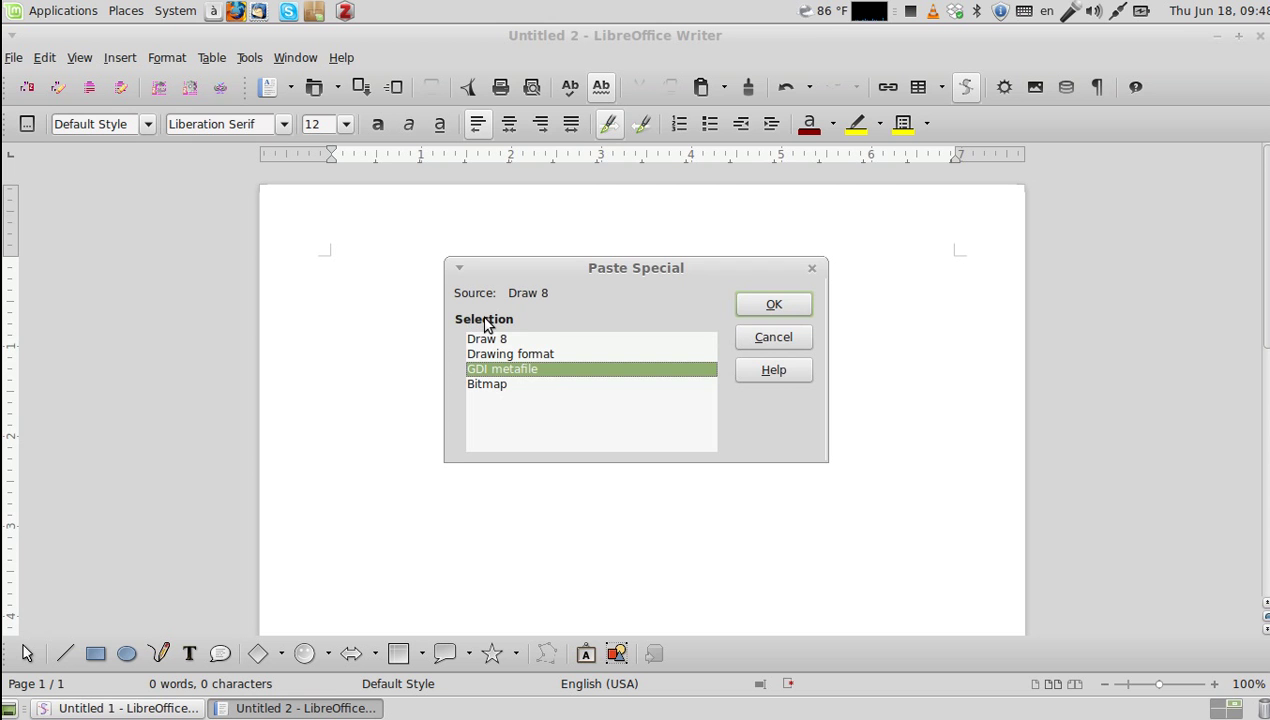
{"action": "left_click", "coordinate": [776, 306]}
{"action": "left_click_drag", "start_coordinate": [667, 362], "coordinate": [705, 389]}
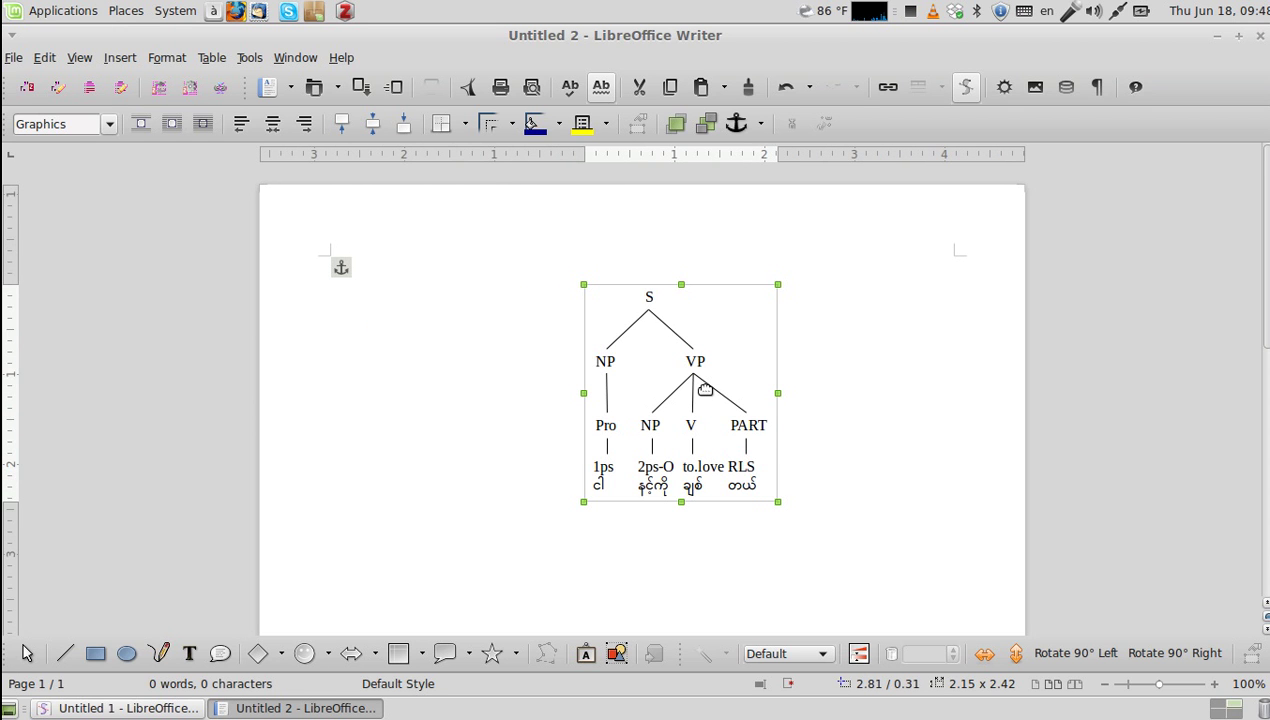
Step: Open the tree image's picture properties, cancel without changes, and drag the image right
{"action": "double_click", "coordinate": [705, 369]}
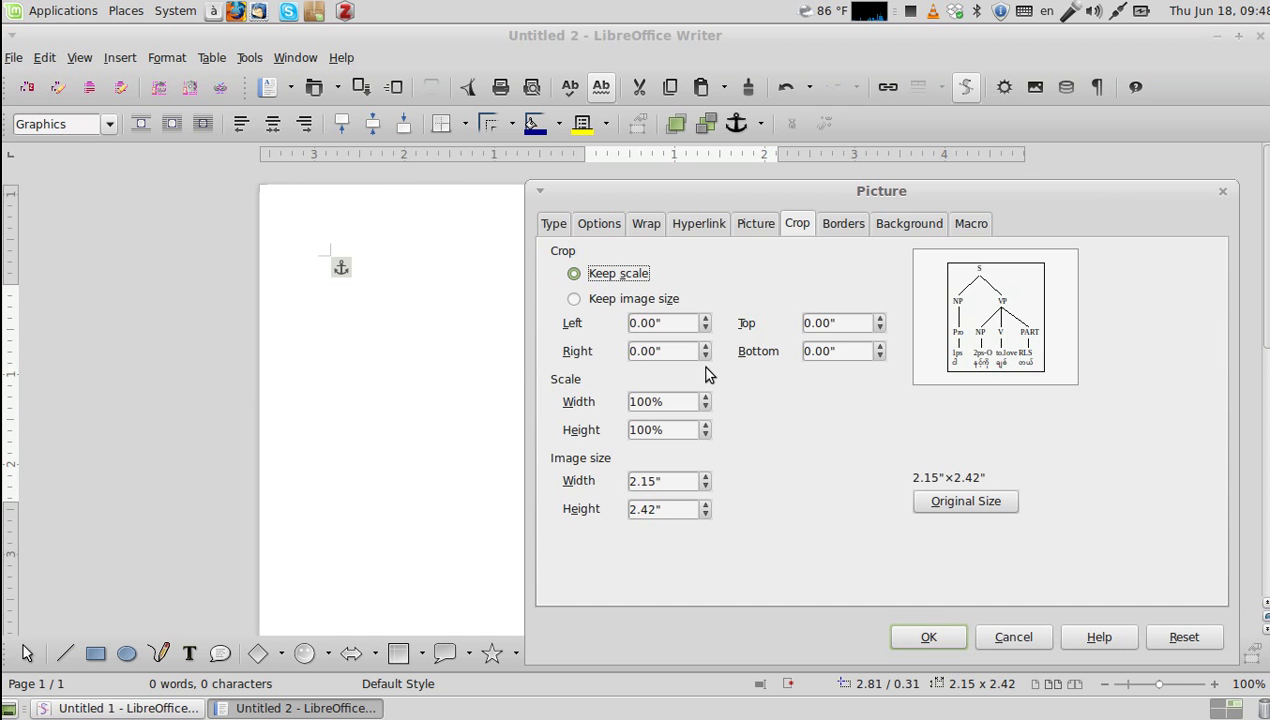
{"action": "left_click", "coordinate": [992, 630]}
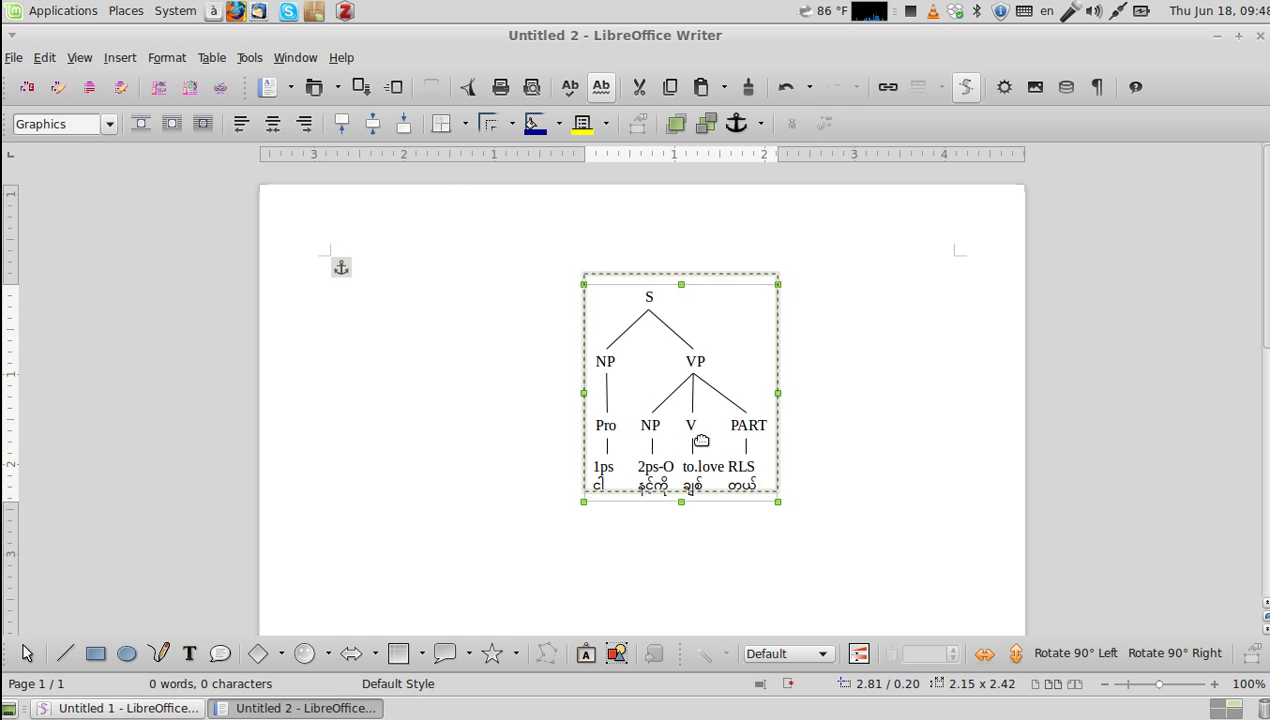
{"action": "left_click_drag", "start_coordinate": [701, 441], "coordinate": [814, 424]}
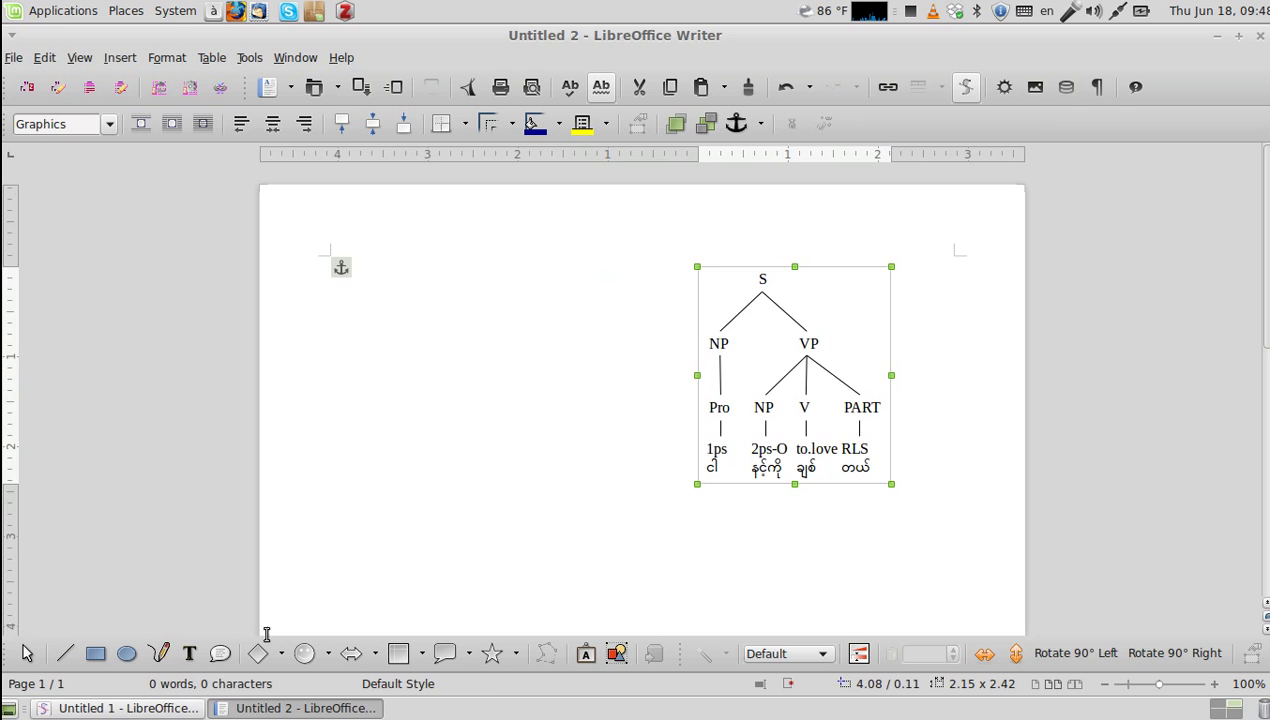
Step: Move the tree image toward the left of the Writer page and bring Draw back
{"action": "key", "text": "alt+Tab"}
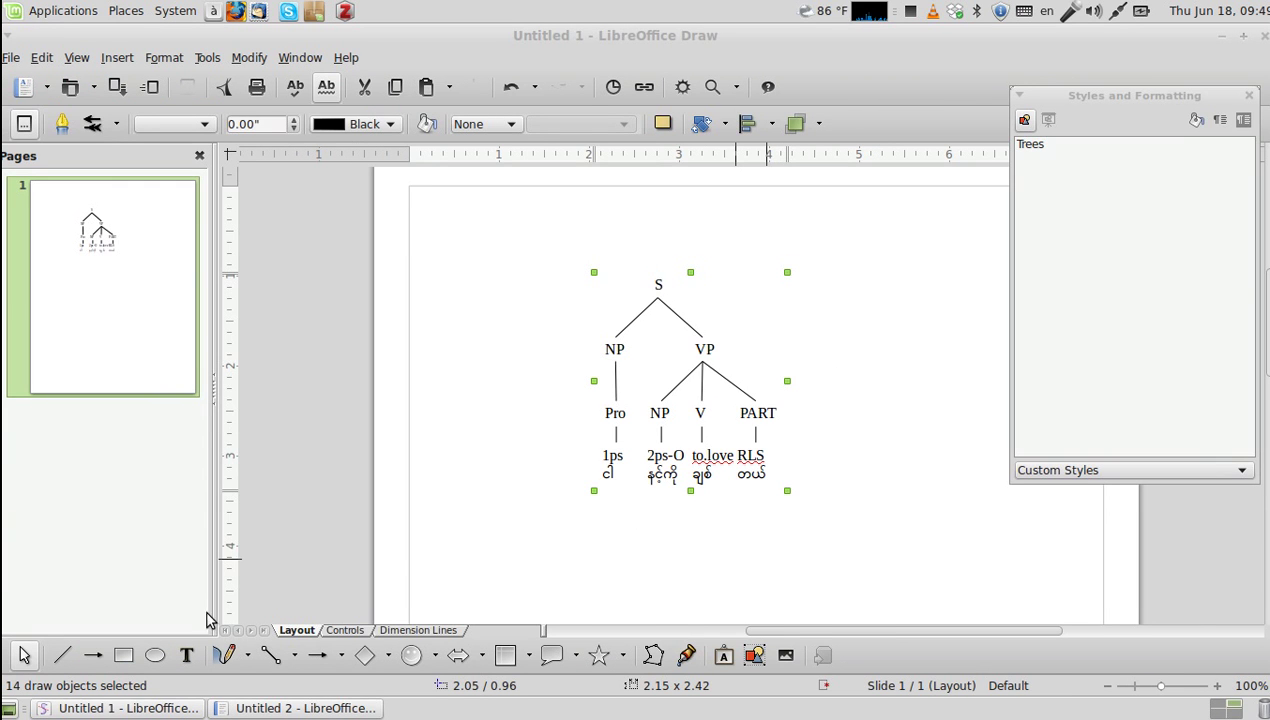
{"action": "left_click", "coordinate": [261, 707]}
{"action": "left_click_drag", "start_coordinate": [812, 380], "coordinate": [583, 375]}
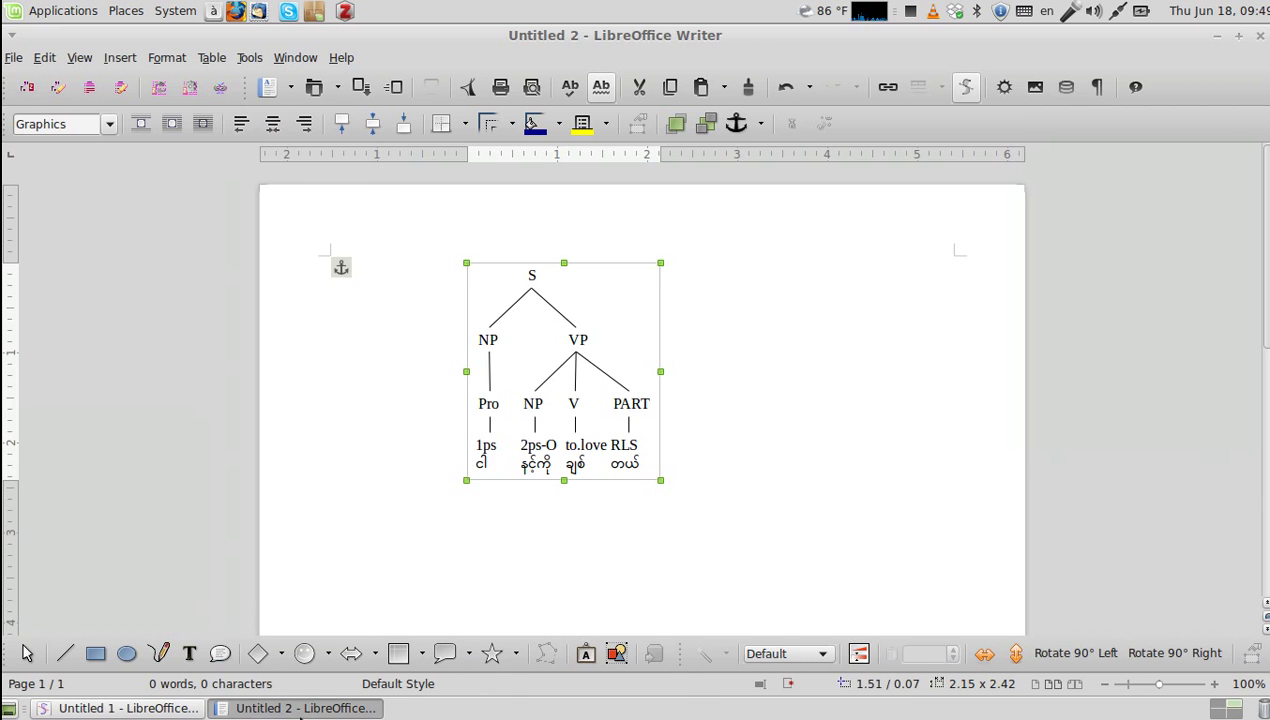
{"action": "left_click", "coordinate": [300, 707]}
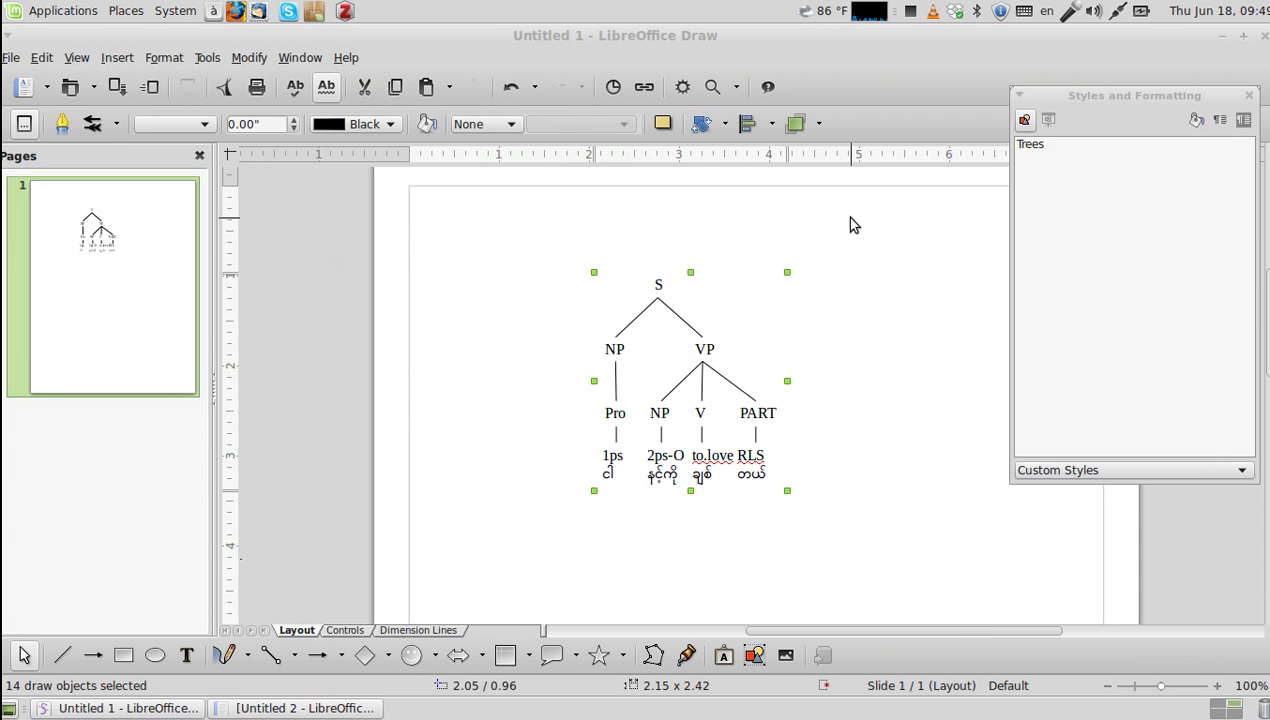
Step: Select every part of the tree diagram and group them into one object
{"action": "mouse_move", "coordinate": [862, 214]}
{"action": "left_mouse_down"}
{"action": "mouse_move", "coordinate": [575, 502]}
{"action": "mouse_move", "coordinate": [595, 533]}
{"action": "left_mouse_up"}
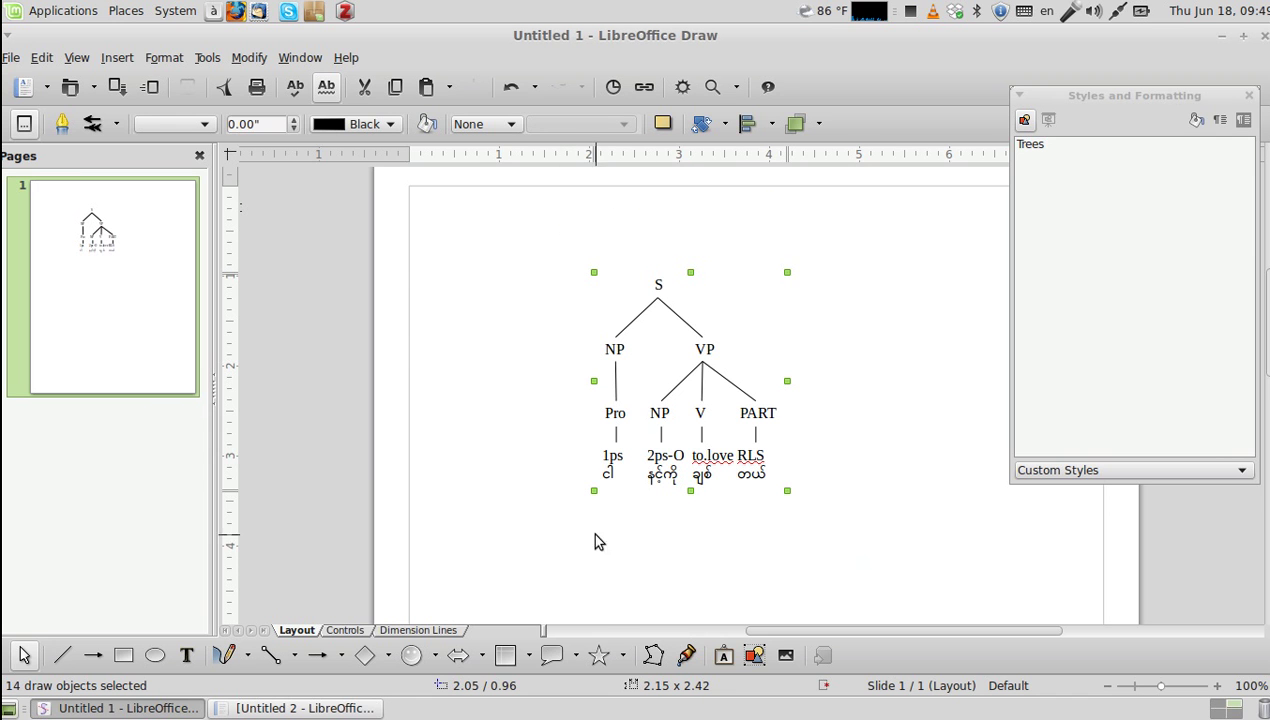
{"action": "right_click", "coordinate": [681, 432]}
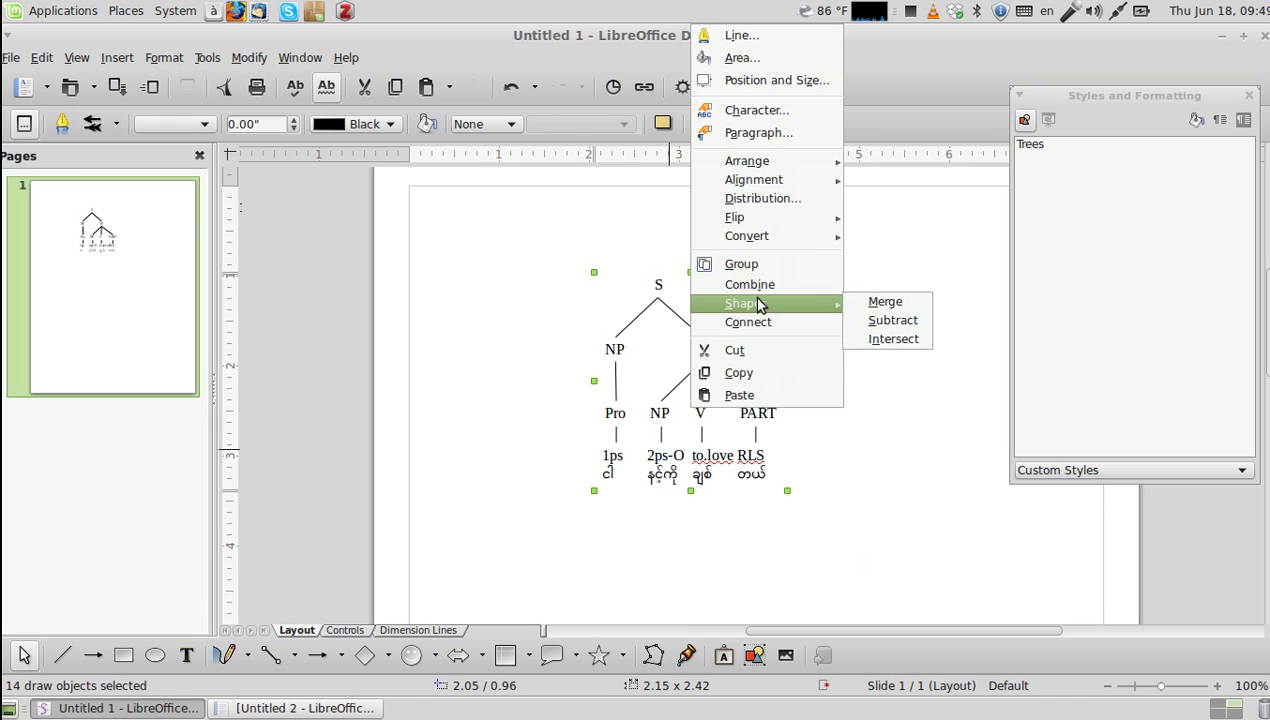
{"action": "left_click", "coordinate": [709, 264]}
Step: Place the grouped tree at the page's top-left, then shift Writer's tree graphic right and lower
{"action": "left_click_drag", "start_coordinate": [697, 368], "coordinate": [530, 307]}
{"action": "left_click", "coordinate": [728, 320]}
{"action": "scroll", "coordinate": [728, 320], "scroll_direction": "down", "scroll_amount": 1}
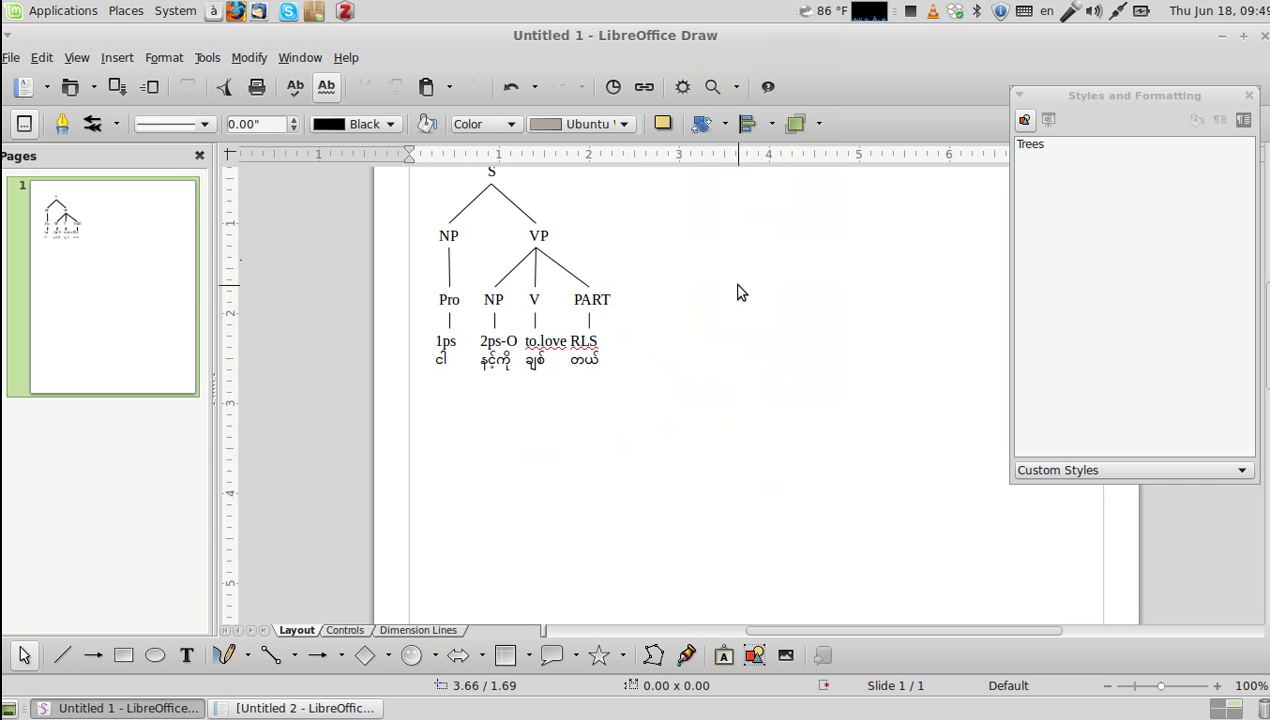
{"action": "scroll", "coordinate": [736, 290], "scroll_direction": "up", "scroll_amount": 1}
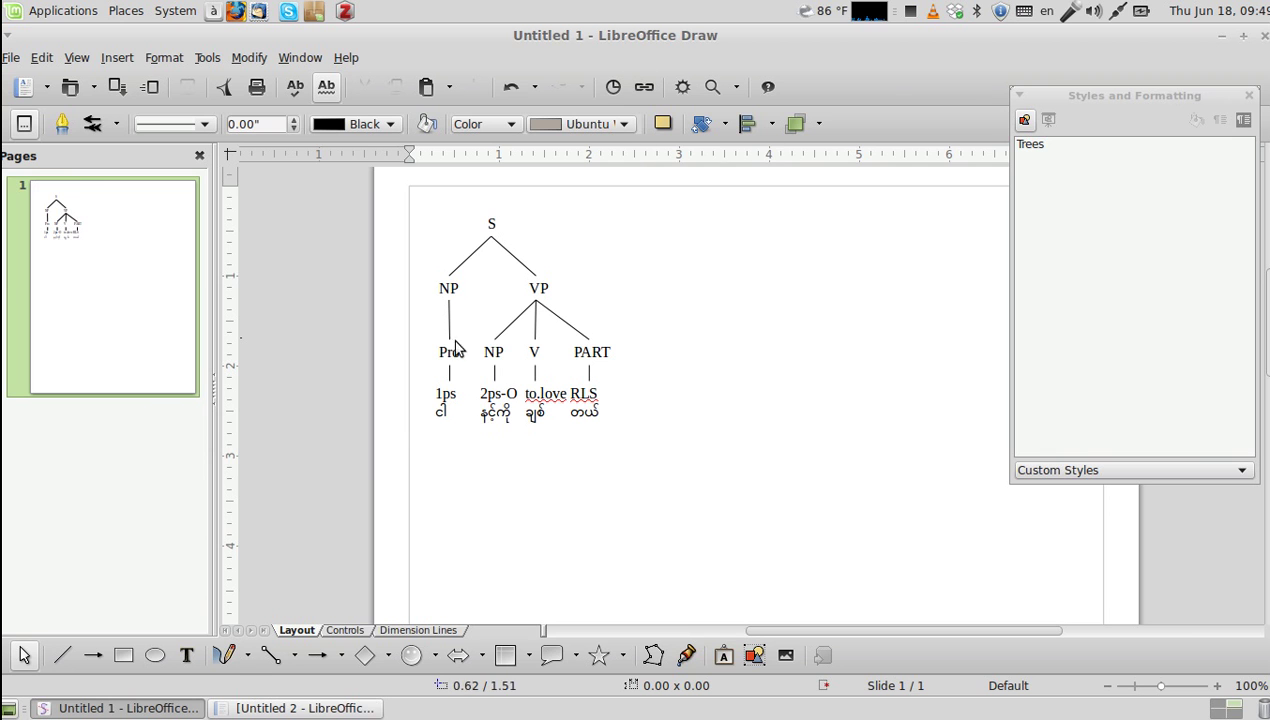
{"action": "key", "text": "alt+Tab"}
{"action": "left_click_drag", "start_coordinate": [620, 383], "coordinate": [799, 420]}
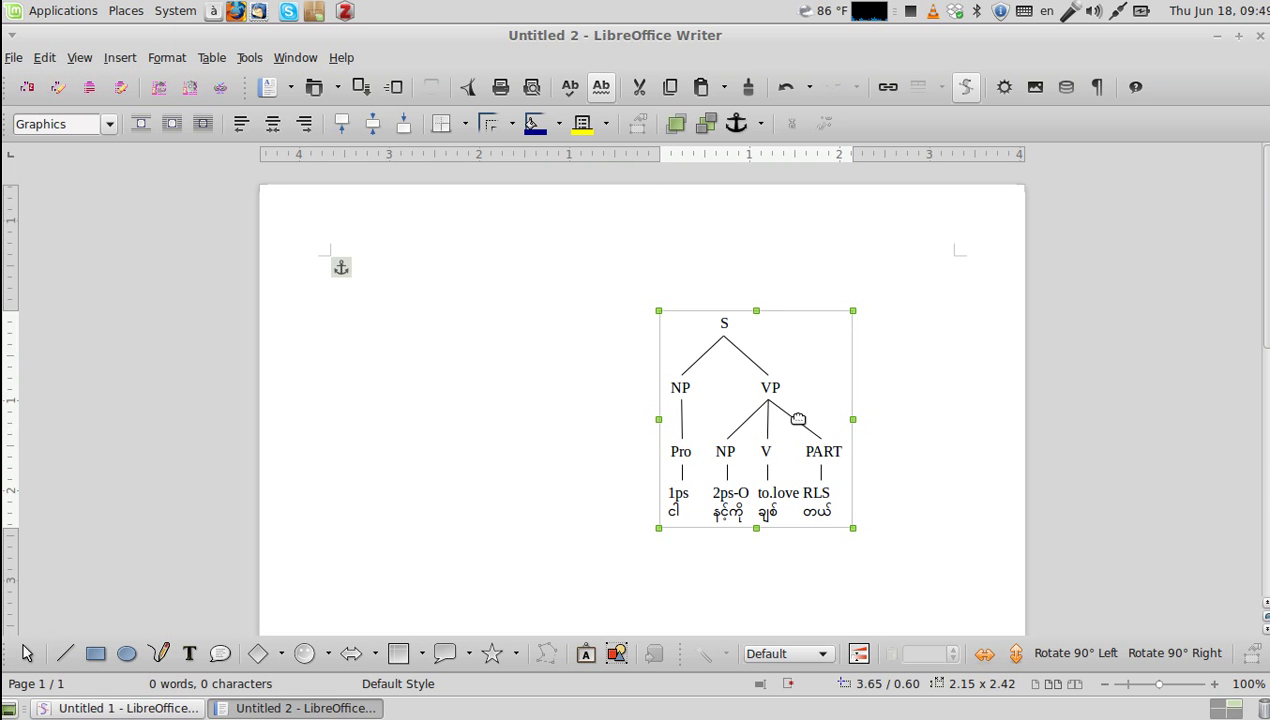
Step: Shift the tree graphic left and export the document directly as /tmp/treetest.pdf
{"action": "left_click_drag", "start_coordinate": [798, 418], "coordinate": [599, 420]}
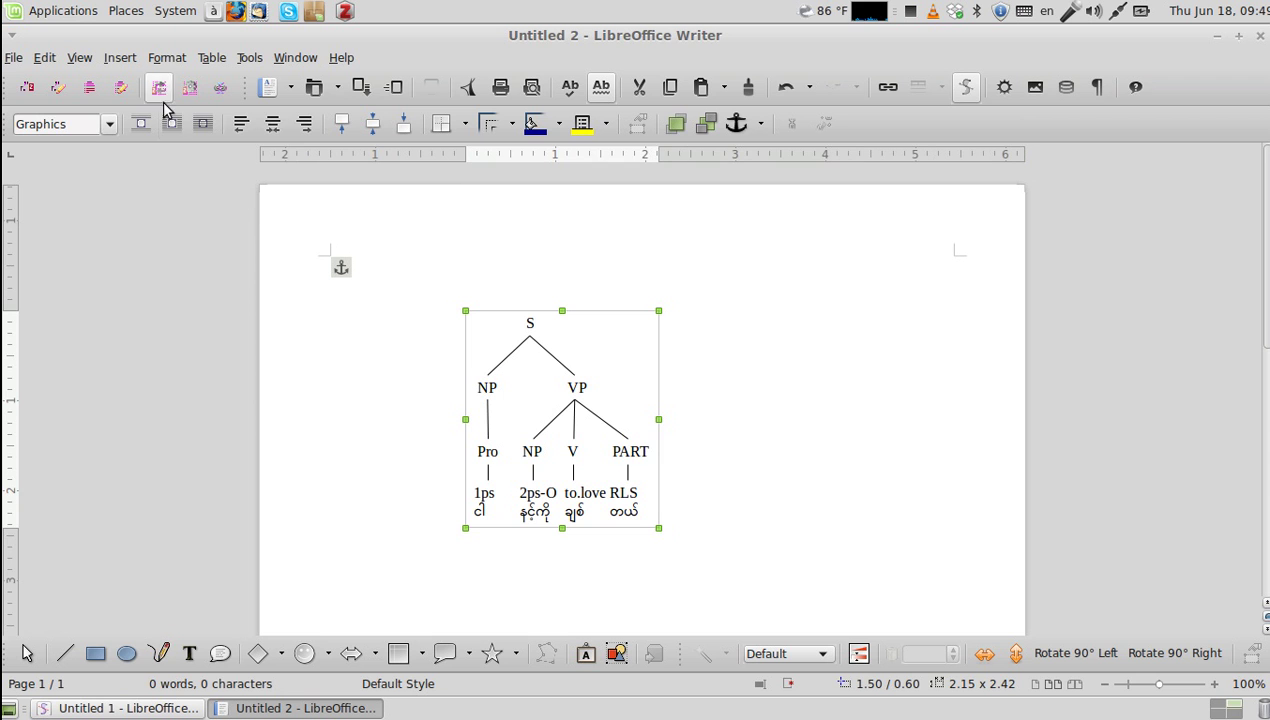
{"action": "left_click", "coordinate": [468, 90]}
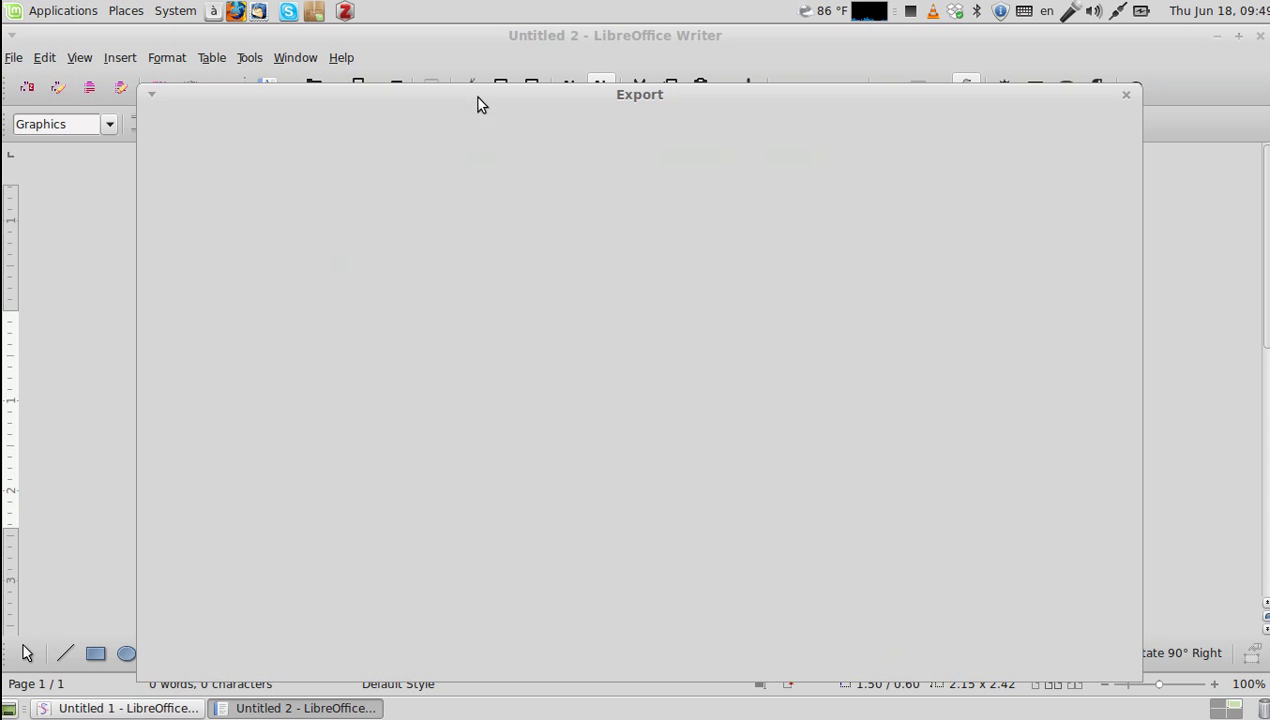
{"action": "type", "text": "/tmp/"}
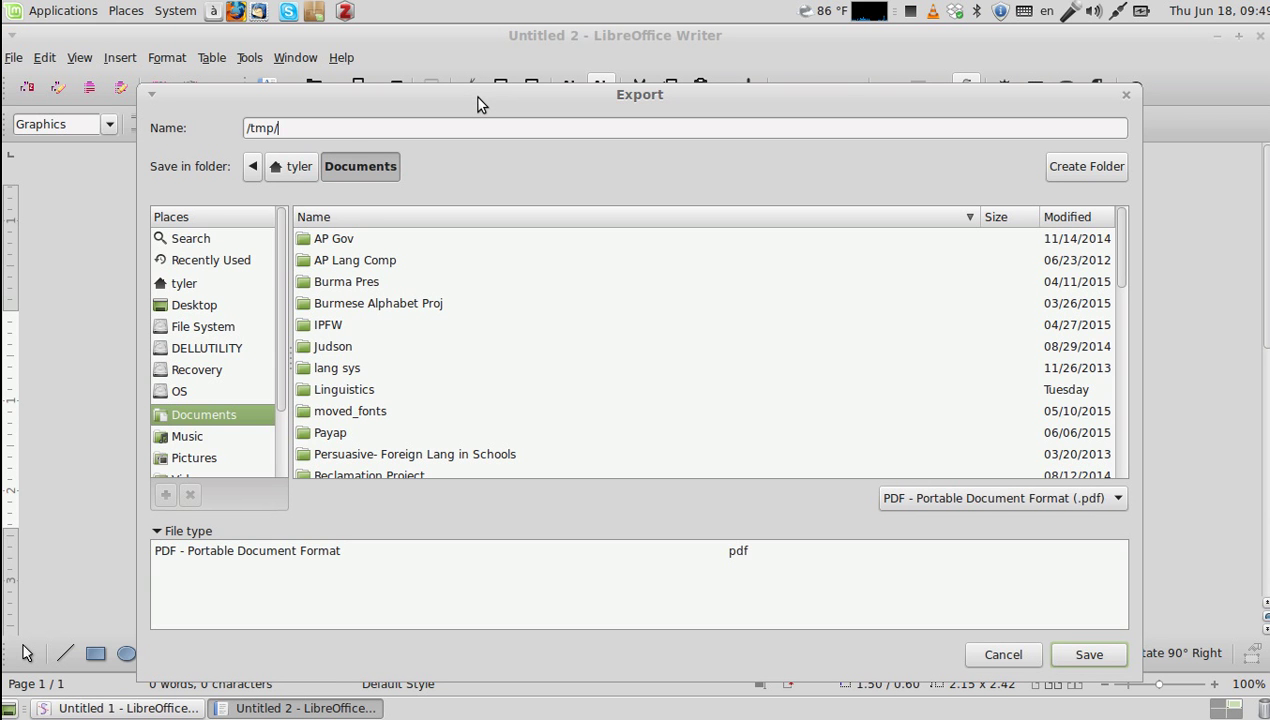
{"action": "type", "text": "treetest.pdf"}
{"action": "key", "text": "Return"}
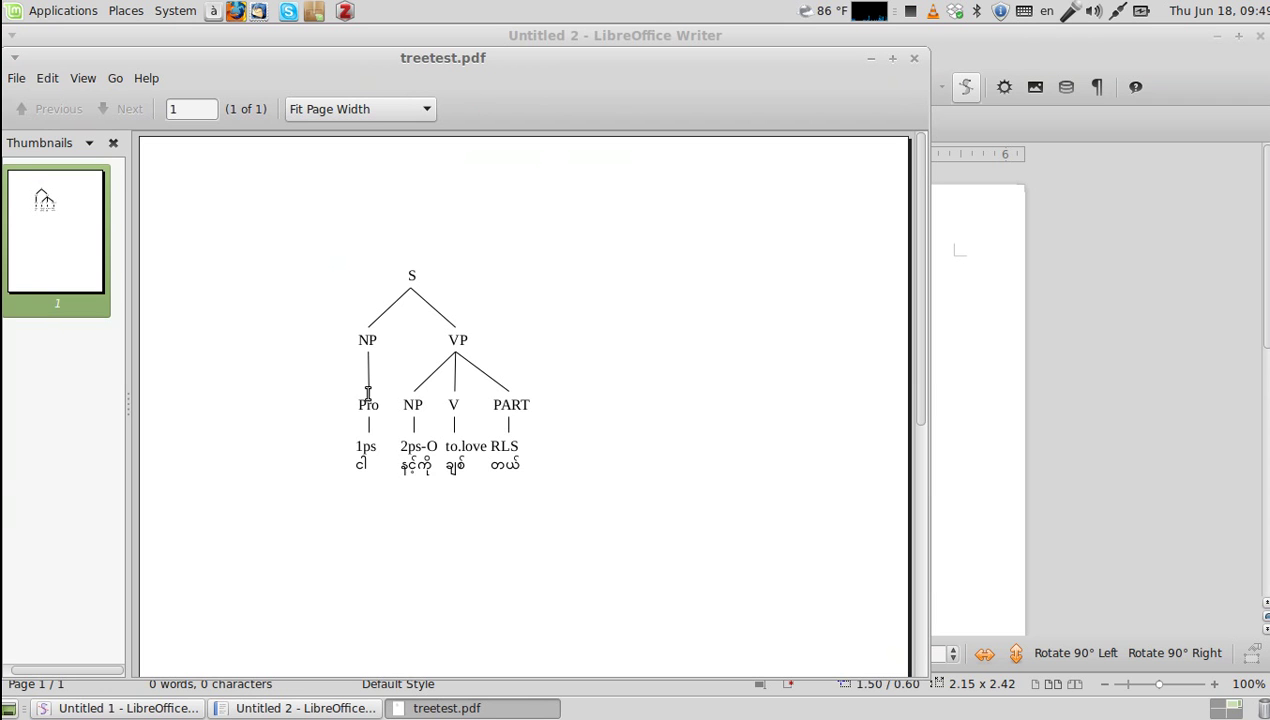
Step: Select the tree labels and PART gloss row in treetest.pdf as text, then close the viewer
{"action": "left_click_drag", "start_coordinate": [369, 402], "coordinate": [442, 395]}
{"action": "left_click", "coordinate": [452, 343]}
{"action": "left_click_drag", "start_coordinate": [492, 398], "coordinate": [355, 452]}
{"action": "left_click", "coordinate": [355, 452]}
{"action": "left_click_drag", "start_coordinate": [533, 490], "coordinate": [290, 266]}
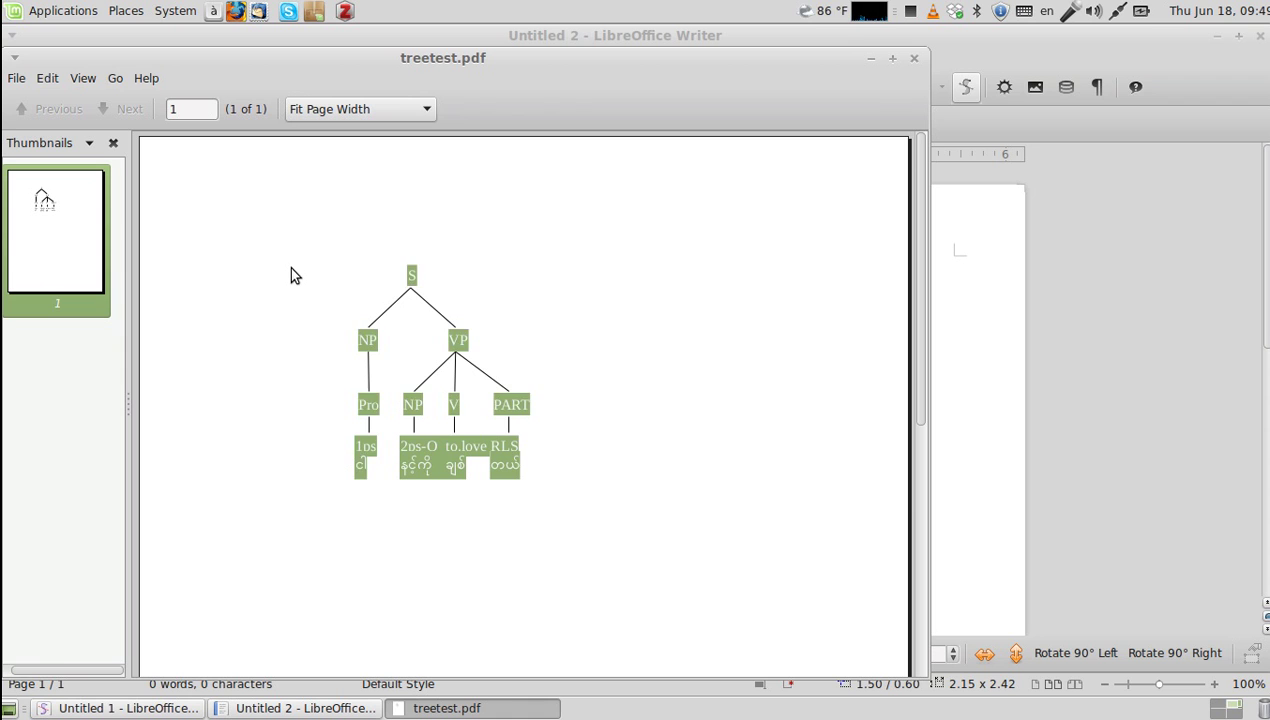
{"action": "left_click", "coordinate": [290, 266]}
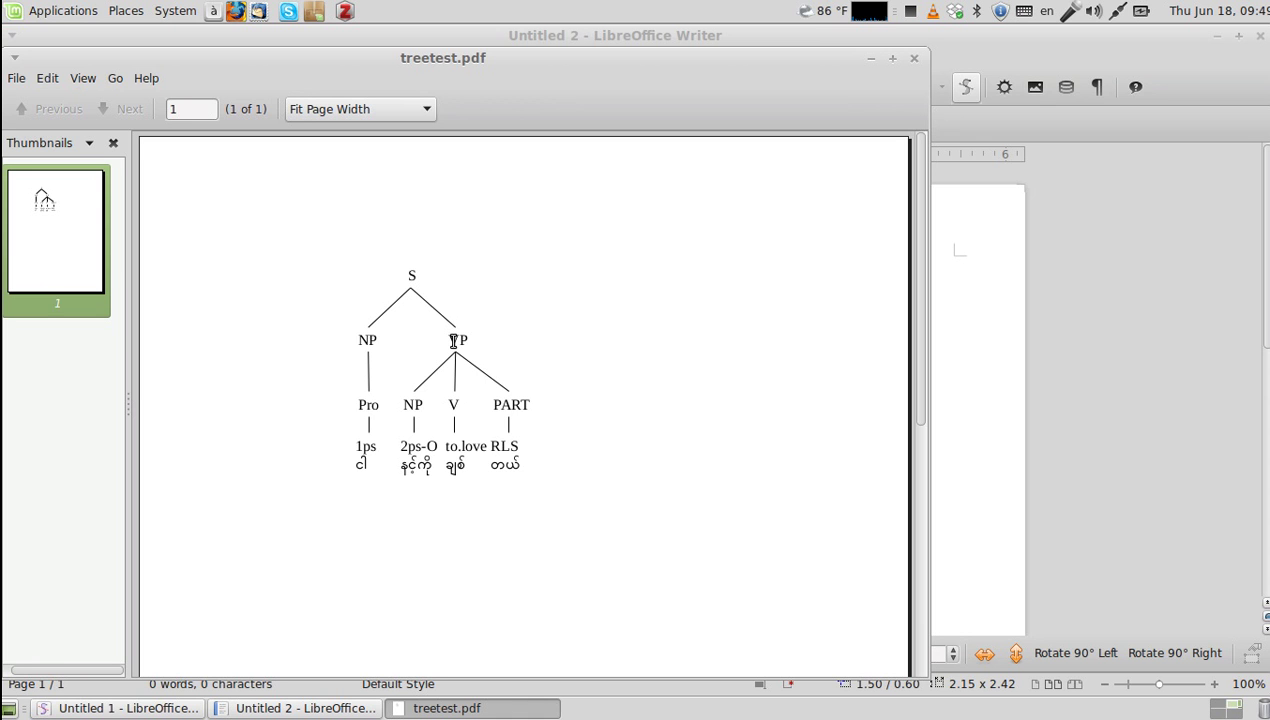
{"action": "scroll", "coordinate": [485, 380], "scroll_direction": "down", "scroll_amount": 3}
{"action": "scroll", "coordinate": [480, 380], "scroll_direction": "up", "scroll_amount": 3}
{"action": "key", "text": "ctrl+w"}
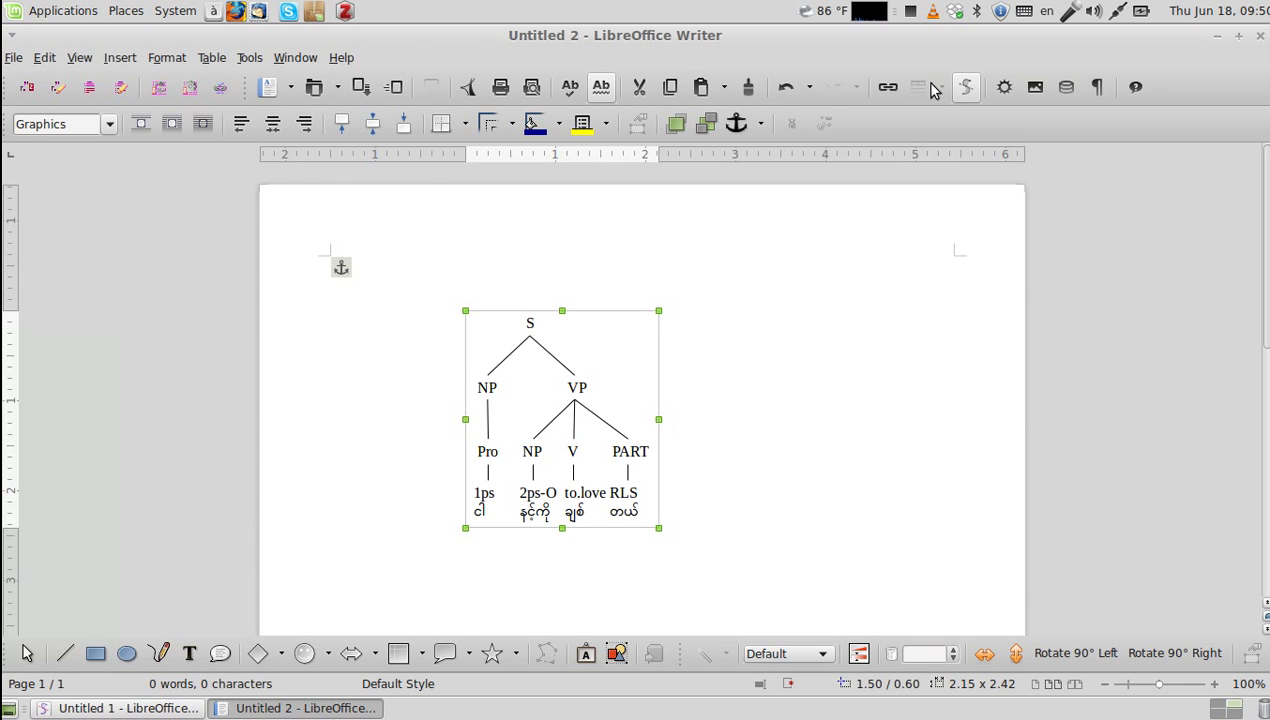